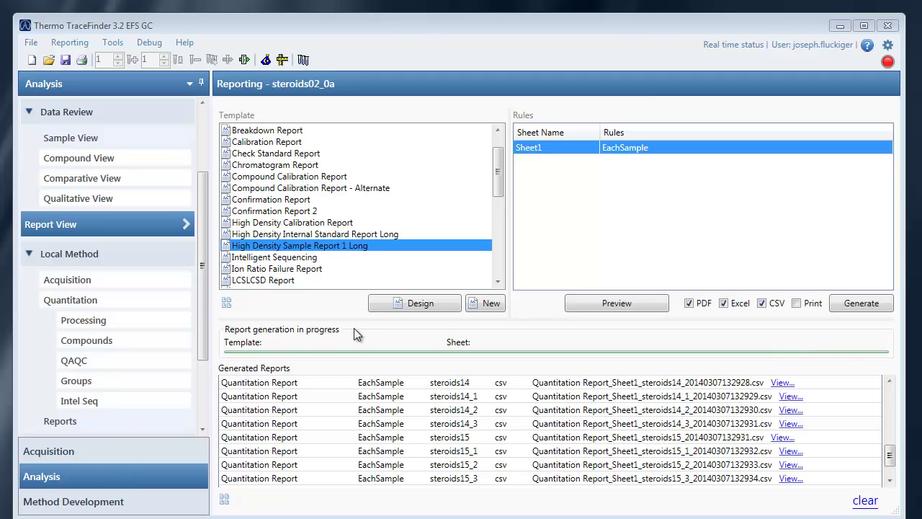
# Step: Open the High Density Sample Report 1 Long template from the Template list in Report Designer
pyautogui.doubleClick(345, 245)
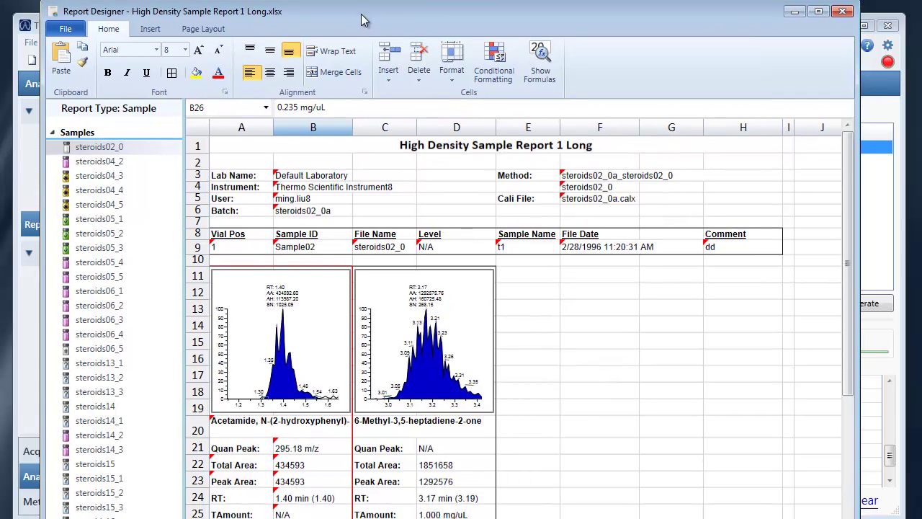
# Step: Preview samples steroids04_2 through steroids04_5, then bring up the report-type Rules dialog
pyautogui.click(81, 162)
pyautogui.click(85, 177)
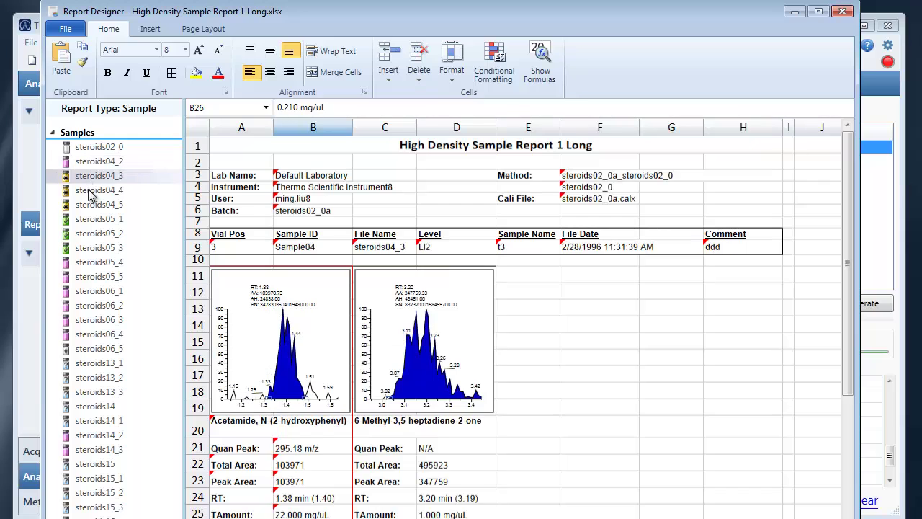
pyautogui.click(93, 191)
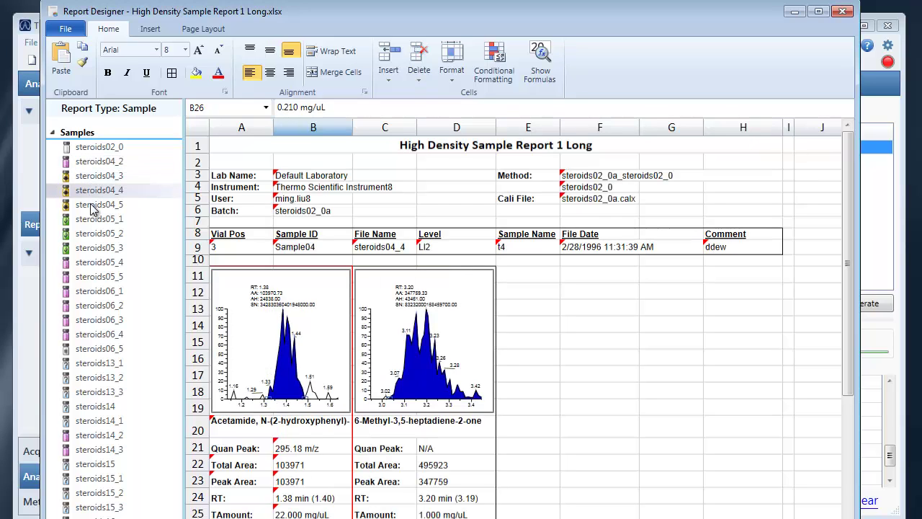
pyautogui.click(92, 206)
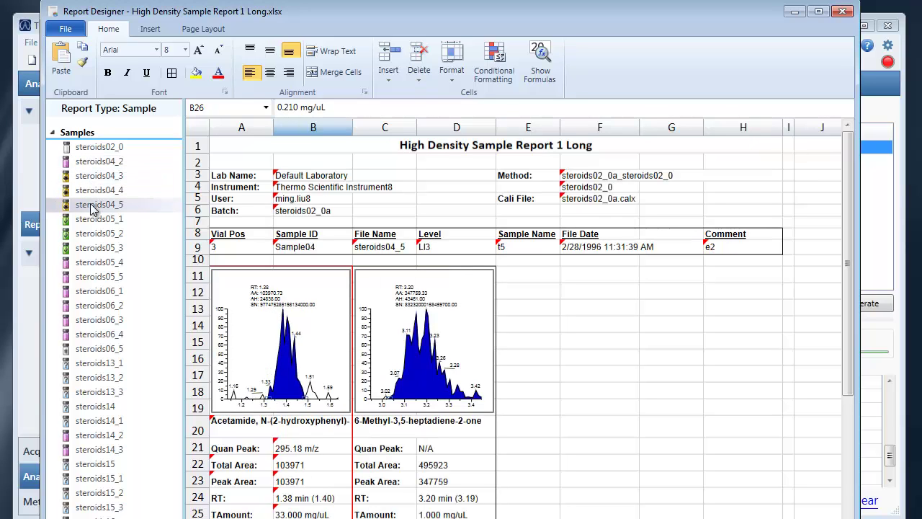
pyautogui.click(133, 112)
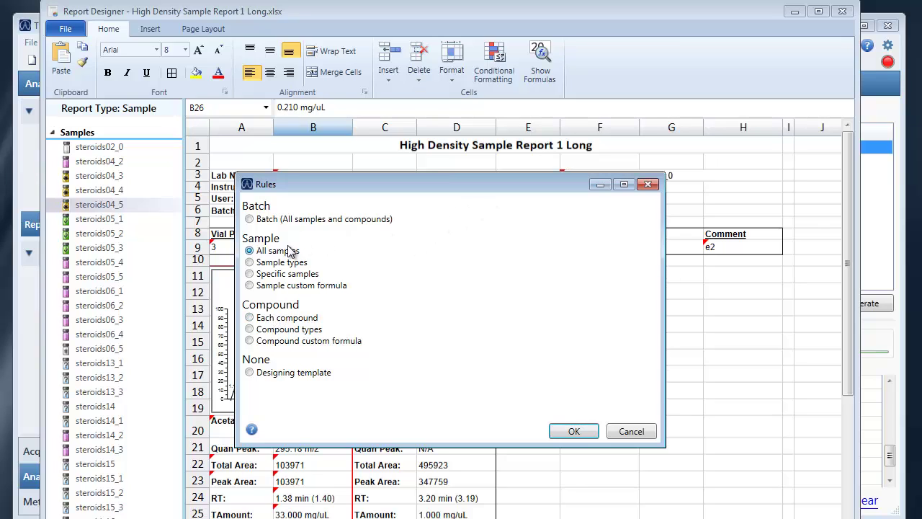
# Step: Change the report type from All samples to Batch, covering all samples and compounds
pyautogui.click(568, 432)
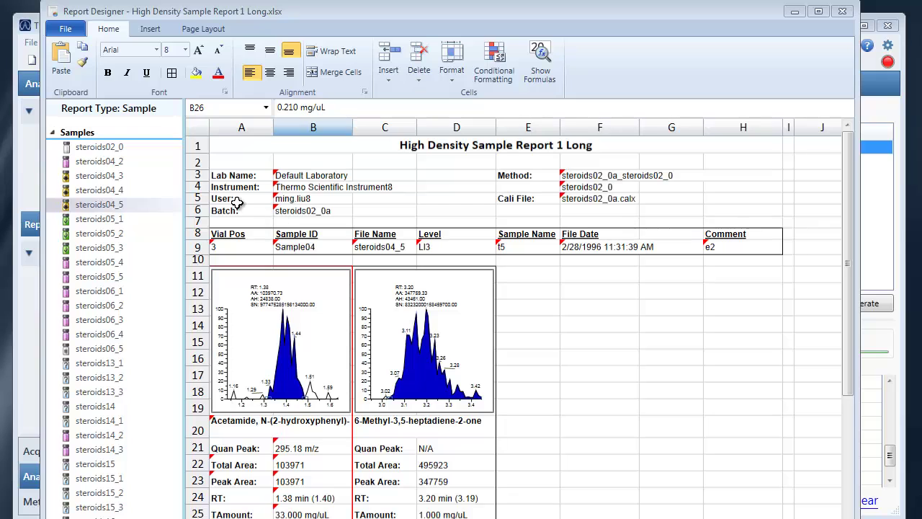
pyautogui.click(136, 112)
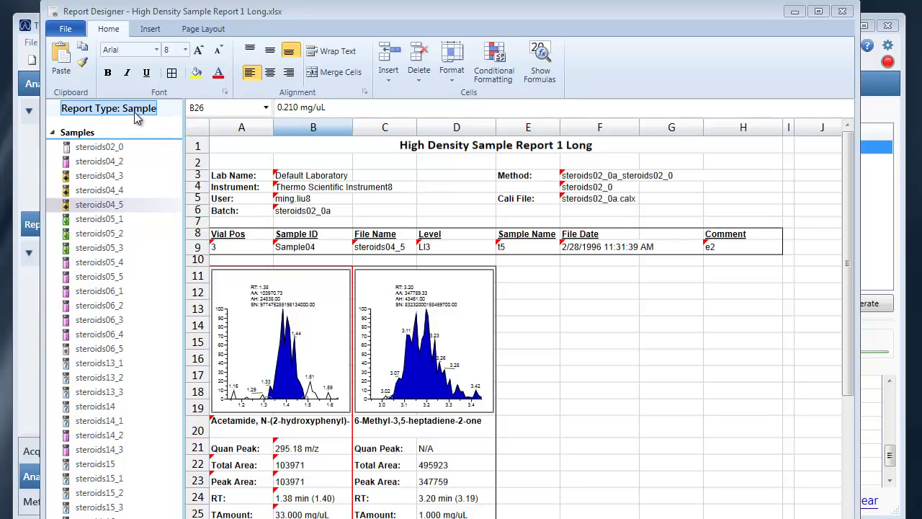
pyautogui.doubleClick(136, 113)
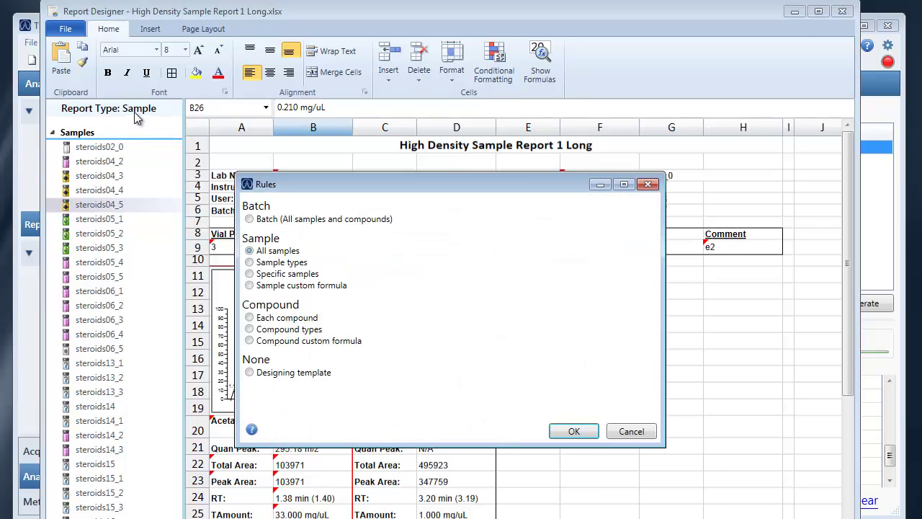
pyautogui.click(320, 220)
pyautogui.click(574, 432)
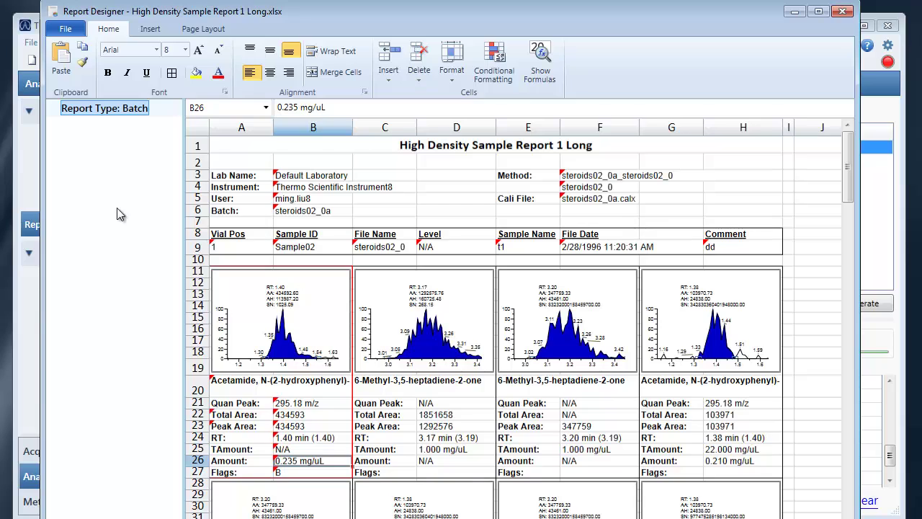
# Step: Review the Batch sheet from cell C6 downward, then reopen the report-type Rules
pyautogui.click(404, 211)
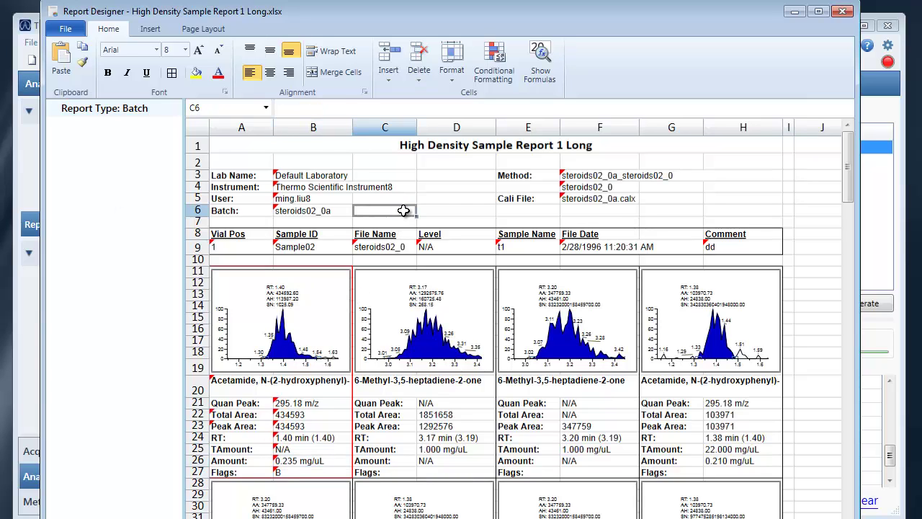
pyautogui.scroll(-2, 363, 461)
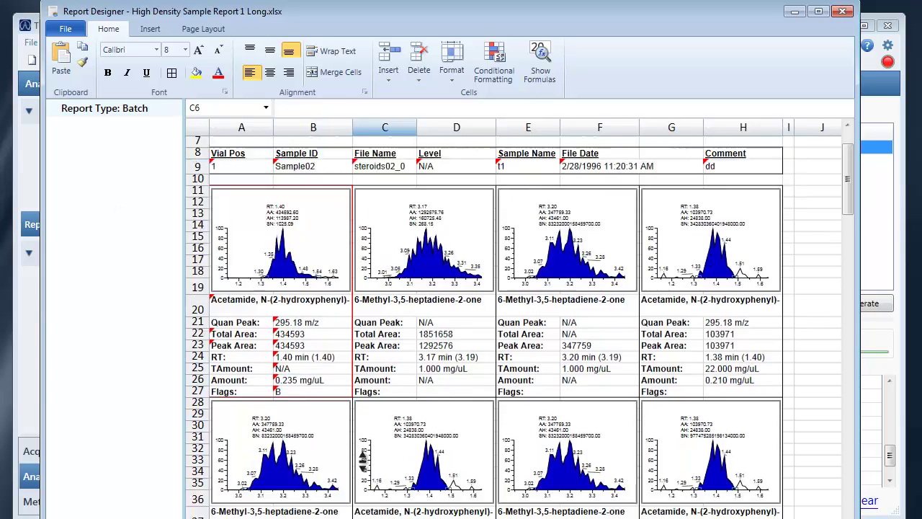
pyautogui.scroll(-10, 362, 461)
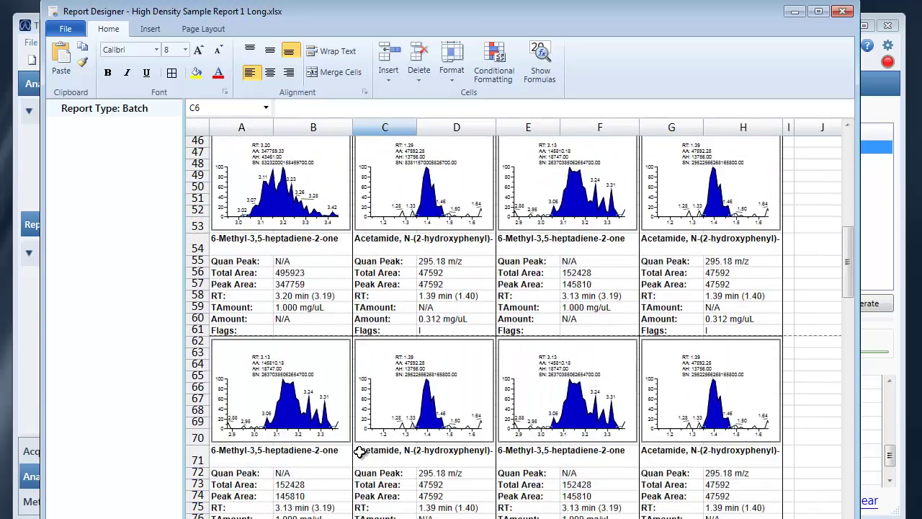
pyautogui.scroll(-5, 361, 452)
pyautogui.click(113, 110)
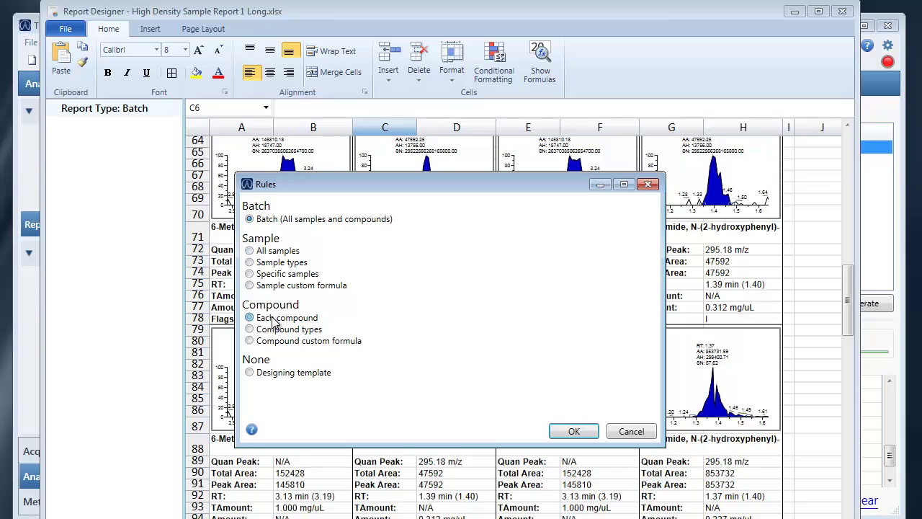
# Step: Switch to the Each compound report type and preview Acetamide, then 2,6-Dichloronitrosobenzene
pyautogui.click(274, 323)
pyautogui.click(574, 431)
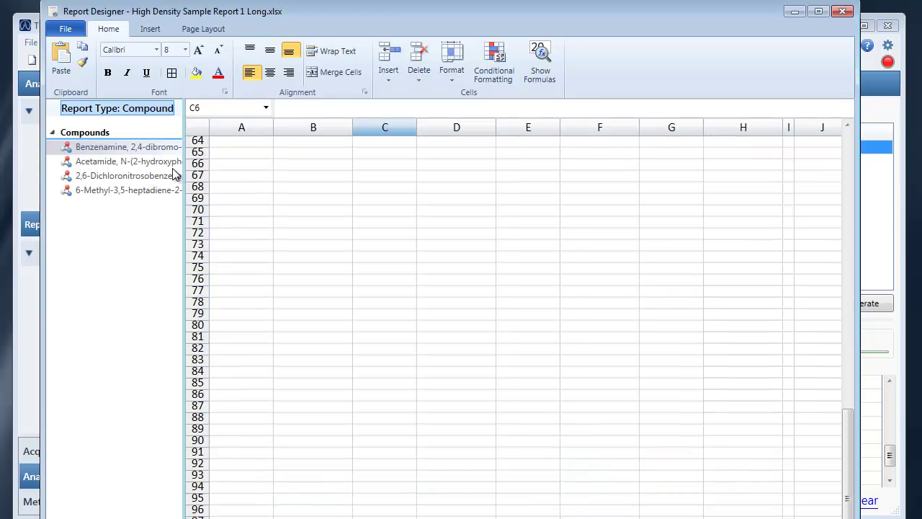
pyautogui.click(133, 166)
pyautogui.click(850, 195)
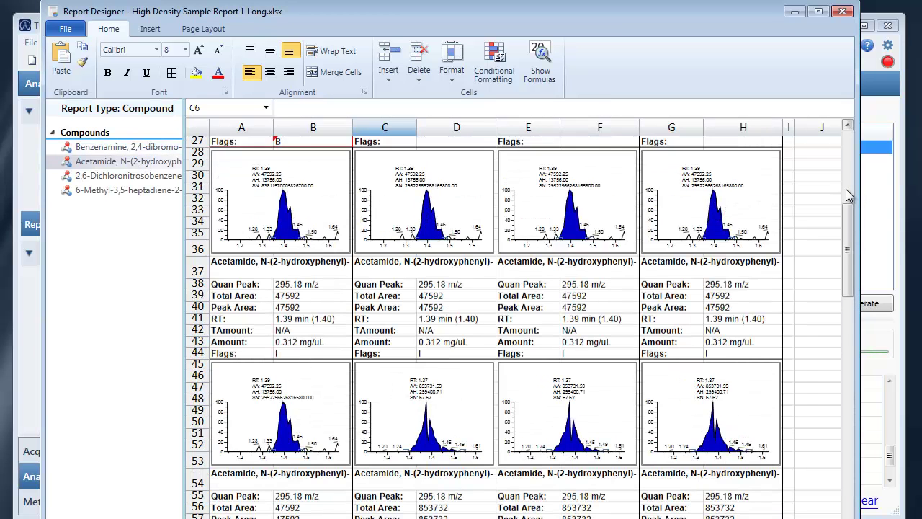
pyautogui.click(851, 194)
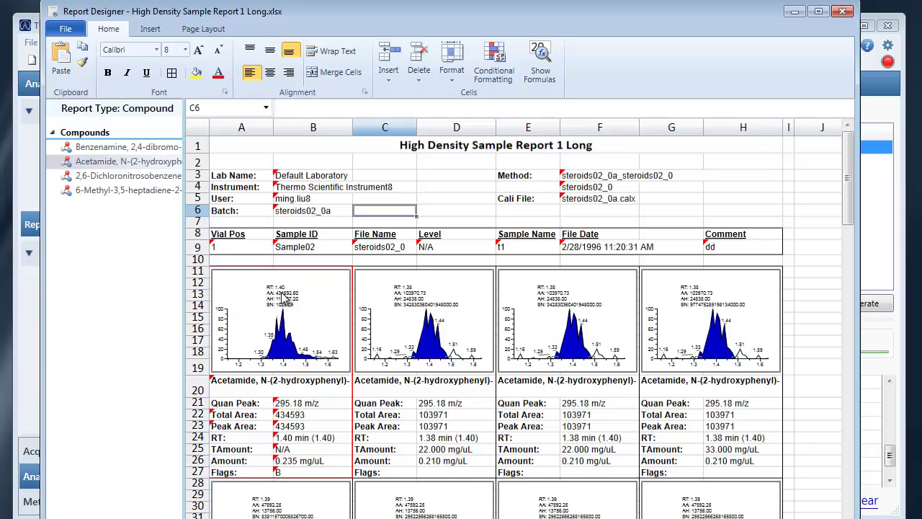
pyautogui.click(115, 176)
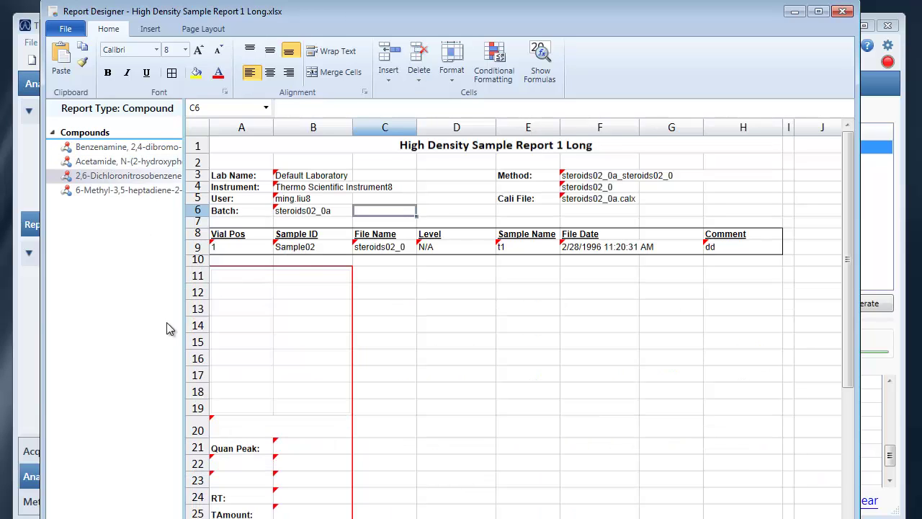
# Step: Preview Benzenamine, then set the report-type rule back to All samples
pyautogui.click(108, 151)
pyautogui.click(144, 113)
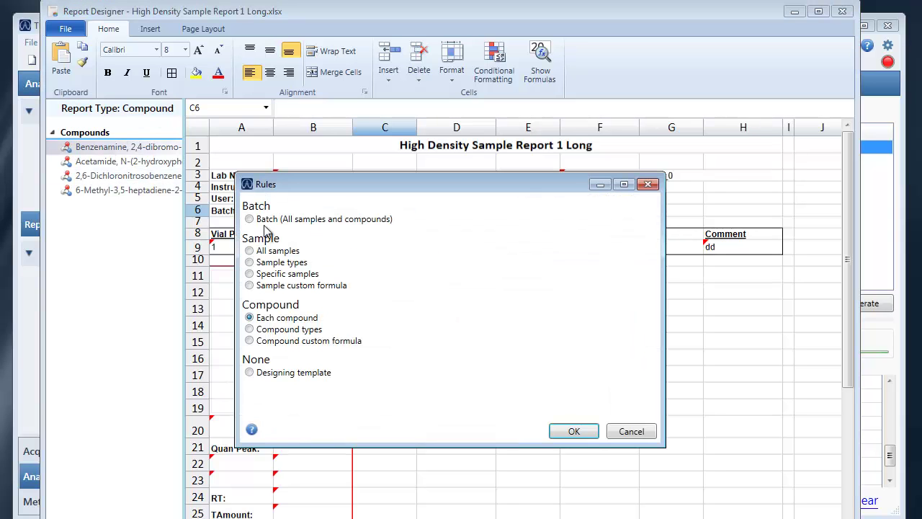
pyautogui.click(268, 251)
pyautogui.click(579, 433)
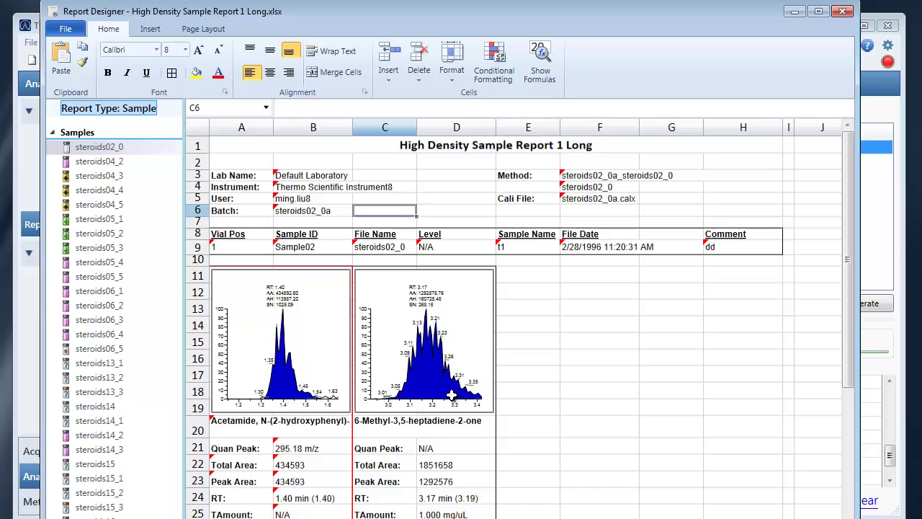
# Step: Preview samples steroids04_2 through steroids05_4 one after another
pyautogui.click(97, 162)
pyautogui.click(100, 177)
pyautogui.click(105, 191)
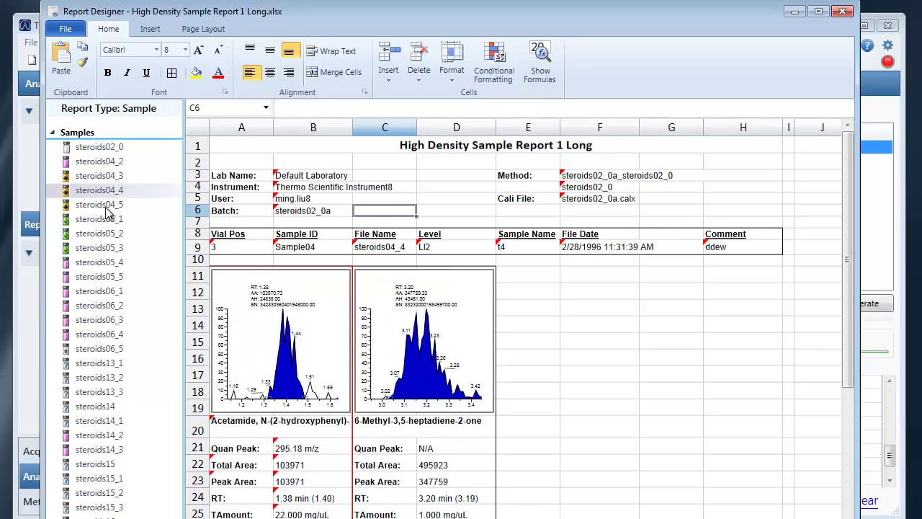
pyautogui.click(107, 205)
pyautogui.click(110, 219)
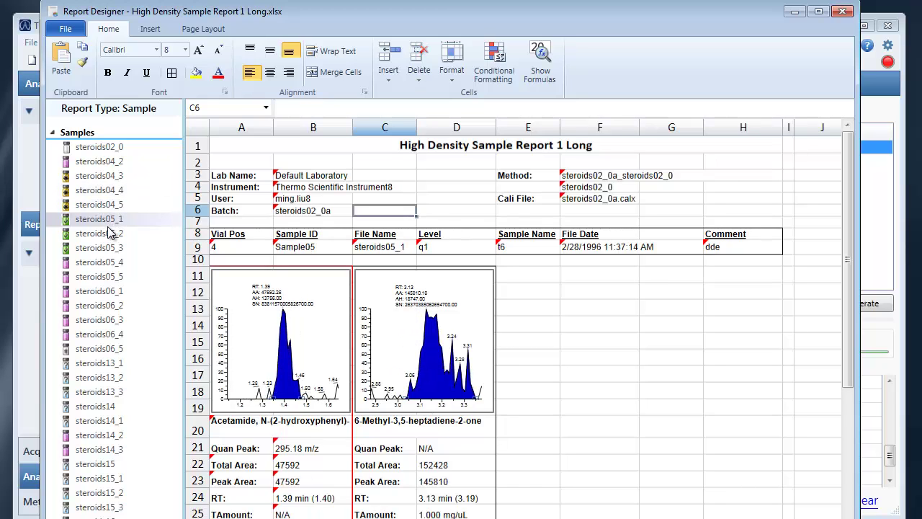
pyautogui.click(108, 235)
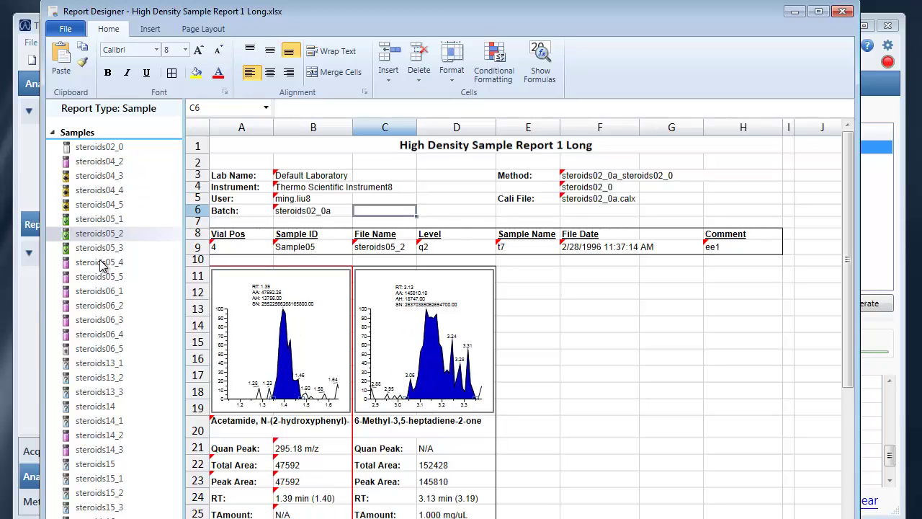
pyautogui.click(105, 262)
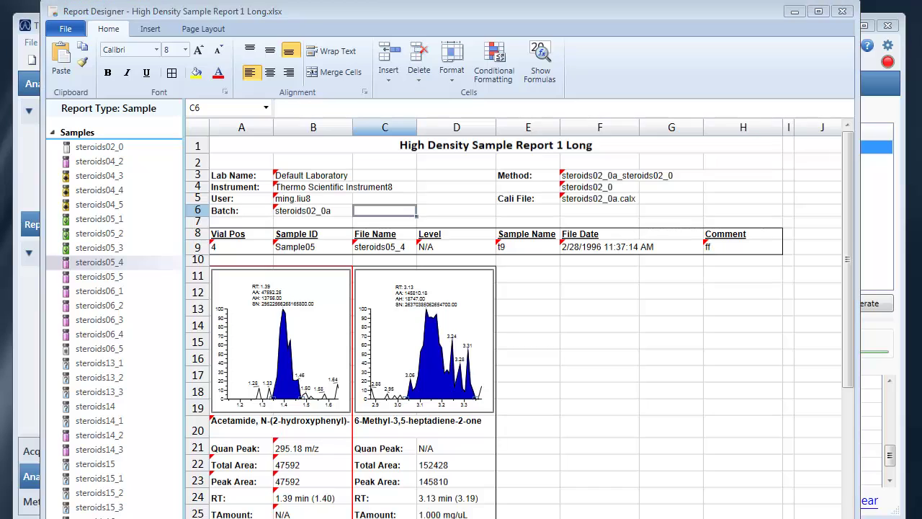
# Step: Save a backup copy of the template and move the designer window aside
pyautogui.moveTo(299, 7); pyautogui.dragTo(297, 14)
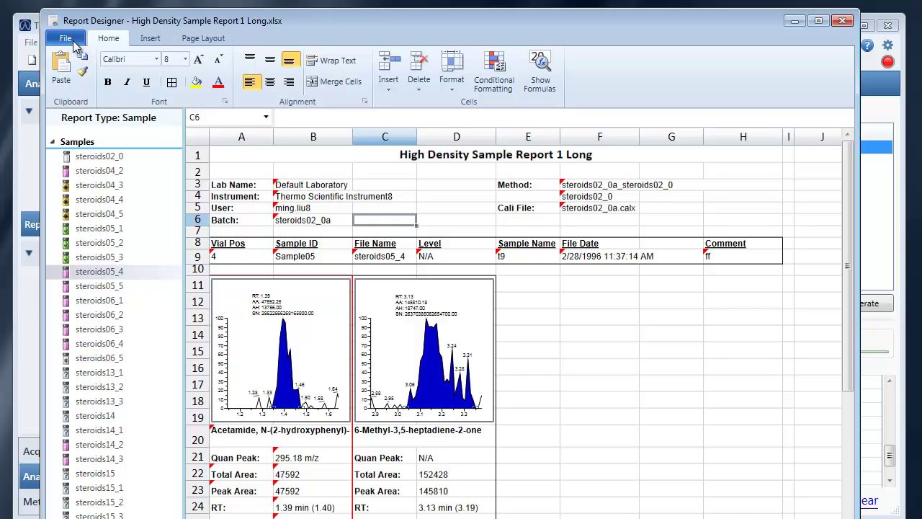
pyautogui.click(68, 39)
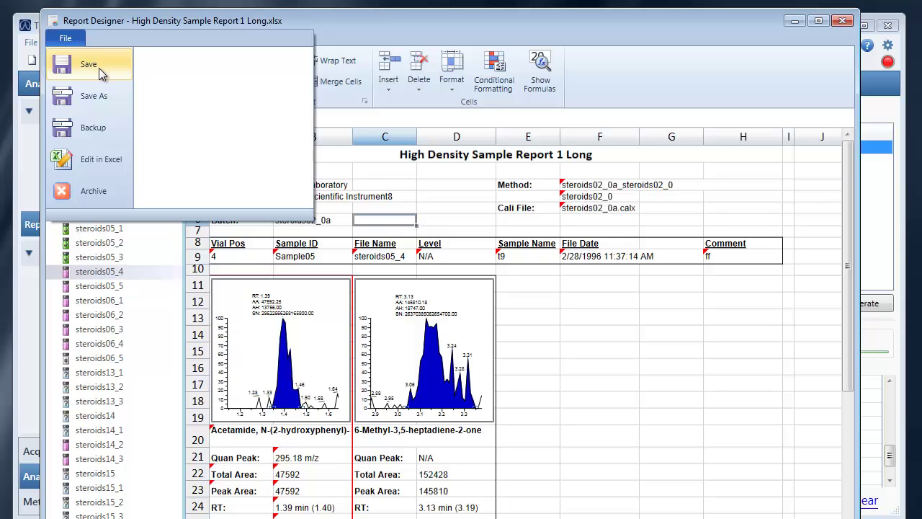
pyautogui.click(116, 130)
pyautogui.moveTo(180, 24); pyautogui.dragTo(346, 49)
# Step: Browse to the report templates Backups folder and widen its Name column
pyautogui.click(172, 28)
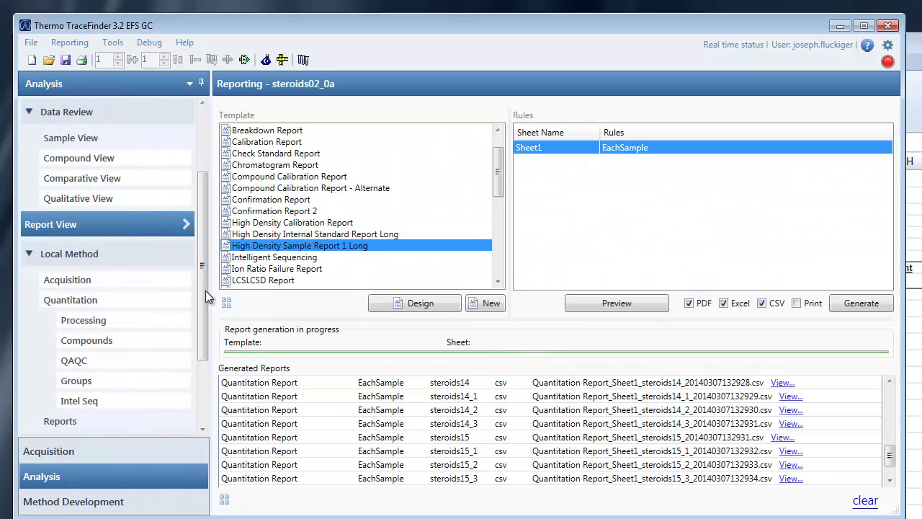
pyautogui.click(226, 304)
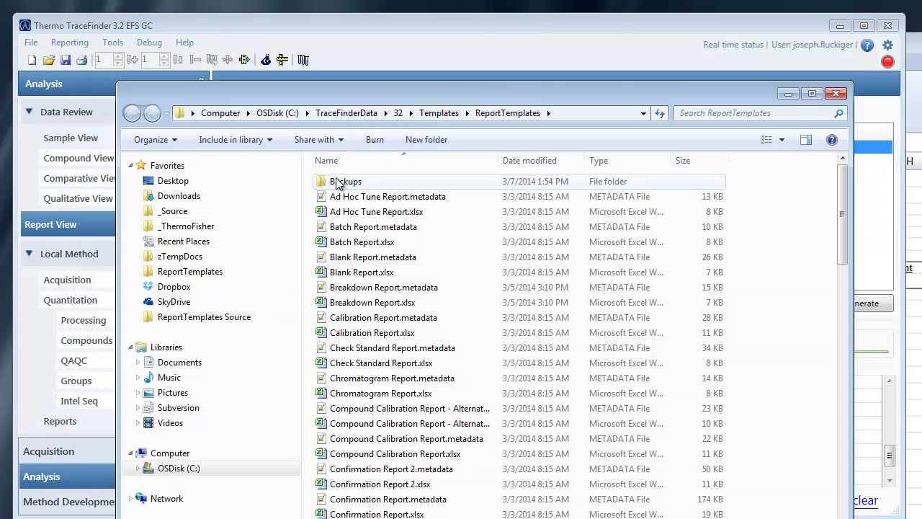
pyautogui.doubleClick(343, 184)
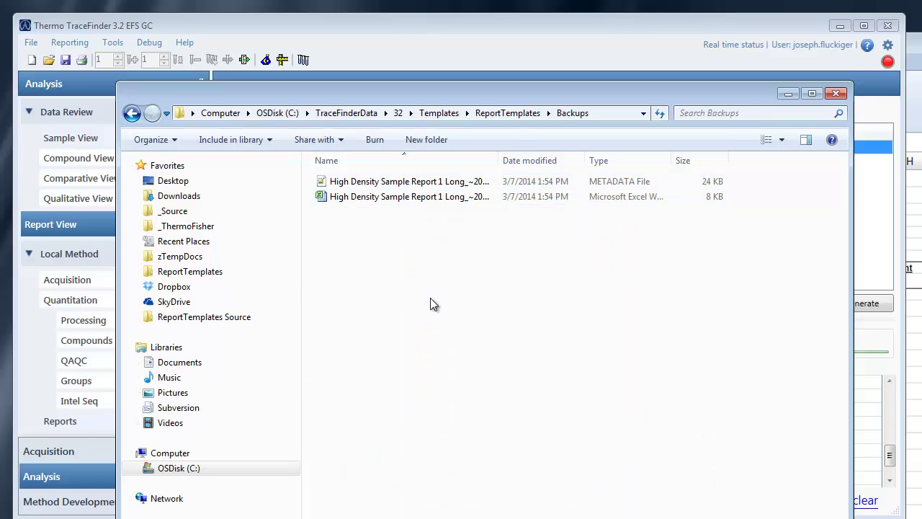
pyautogui.moveTo(498, 152); pyautogui.dragTo(575, 160)
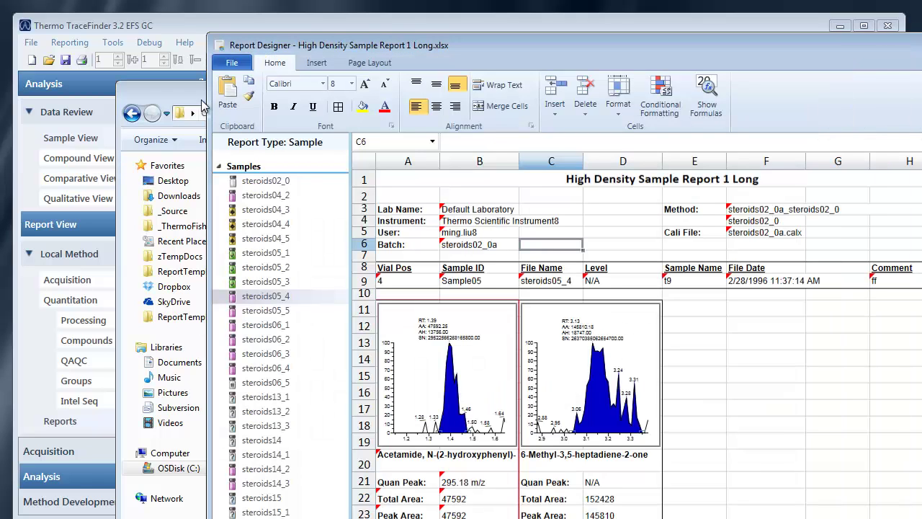
# Step: Make a second template backup, then bring Report Designer forward and shift it left
pyautogui.click(232, 63)
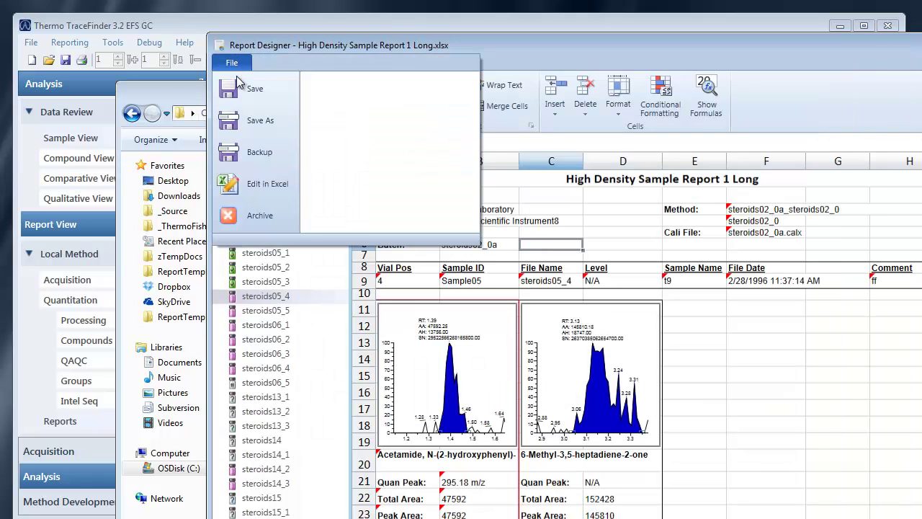
pyautogui.click(260, 153)
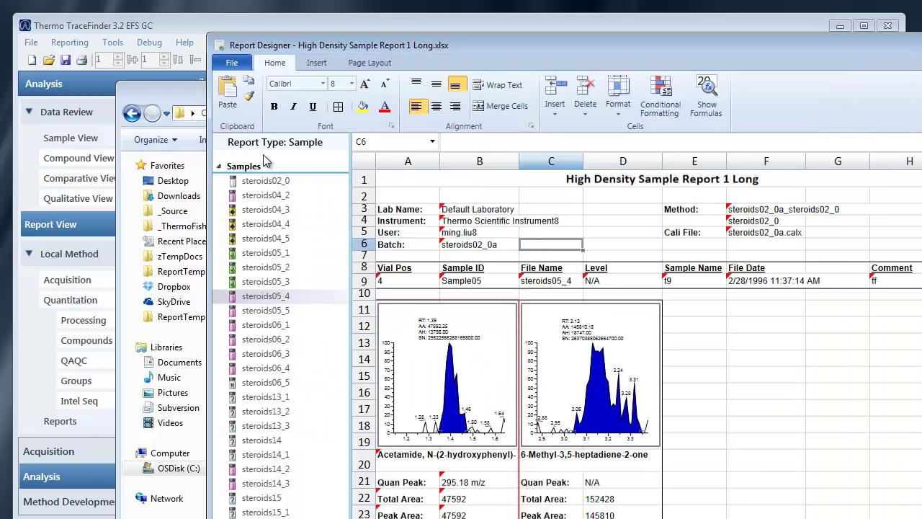
pyautogui.click(193, 99)
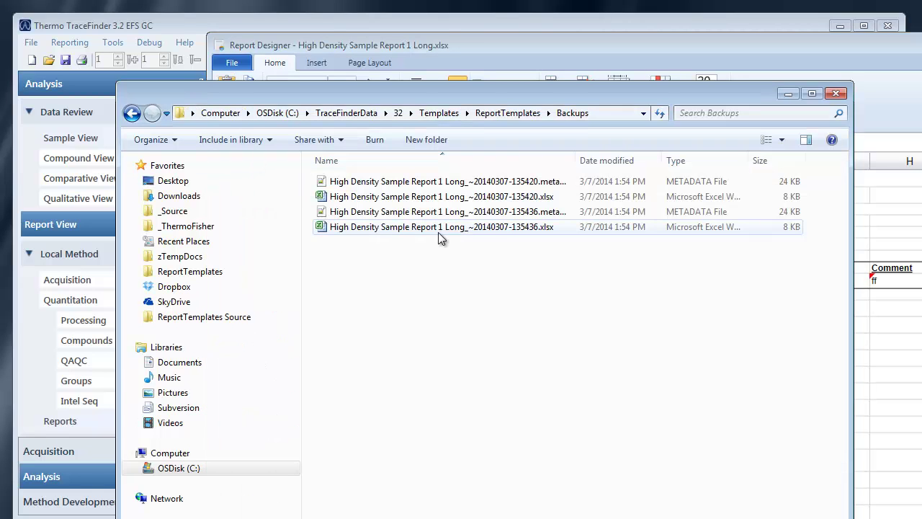
pyautogui.click(880, 89)
pyautogui.moveTo(605, 46); pyautogui.dragTo(514, 43)
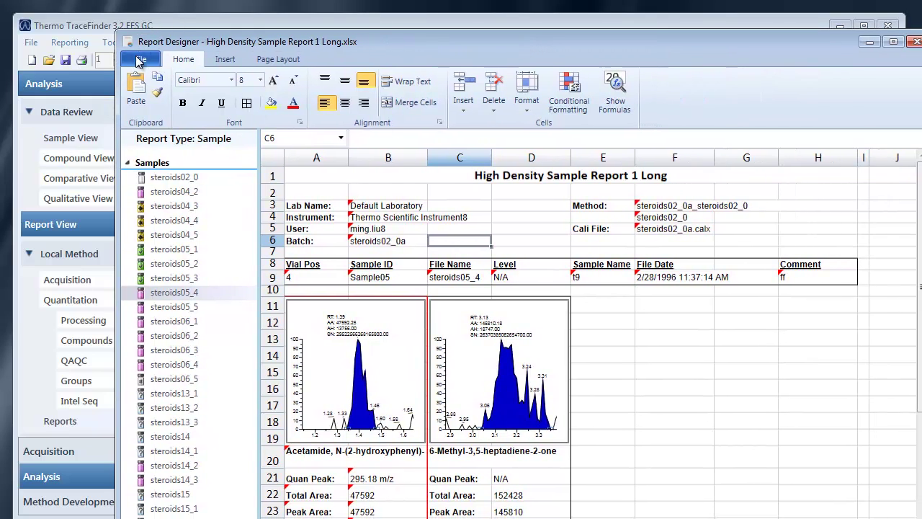
# Step: Archive the template into the Backups folder, confirming with Yes
pyautogui.click(140, 59)
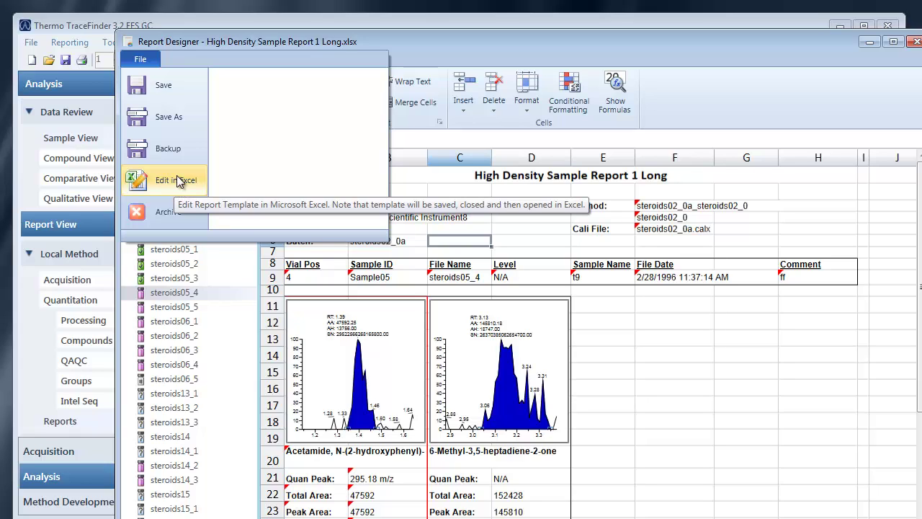
pyautogui.click(173, 214)
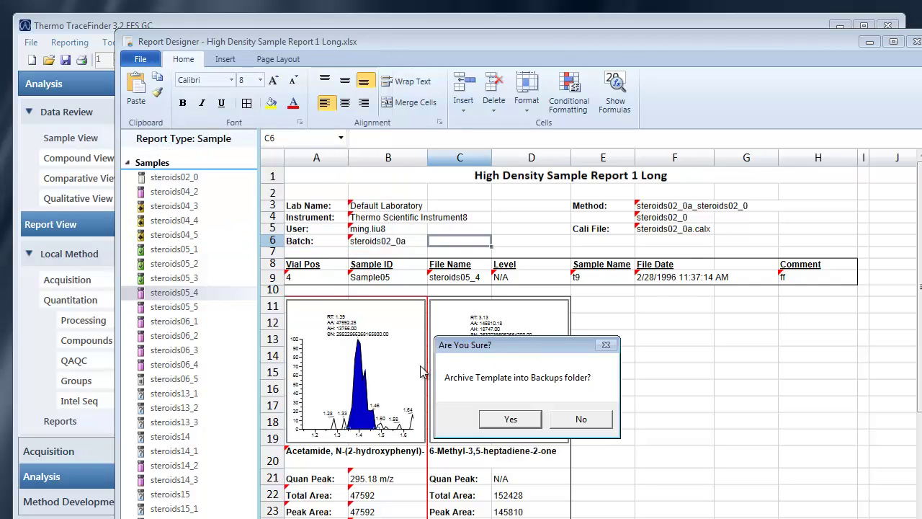
pyautogui.click(518, 420)
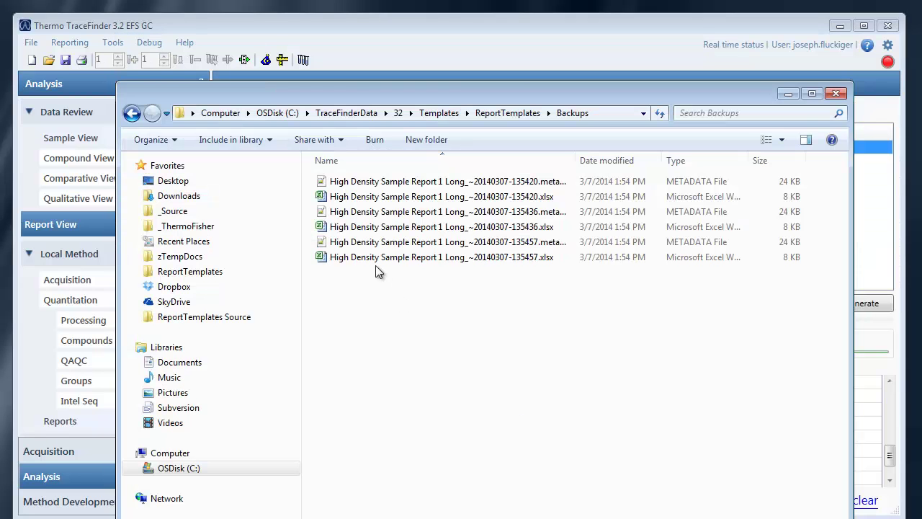
# Step: Inspect the new 135457 metadata and spreadsheet backup files, then re-enter Backups
pyautogui.click(369, 242)
pyautogui.click(375, 257)
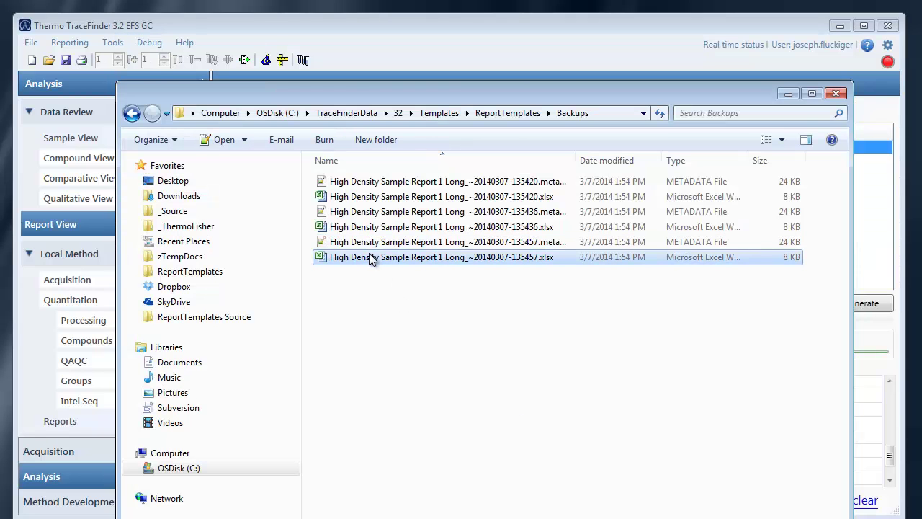
pyautogui.click(509, 113)
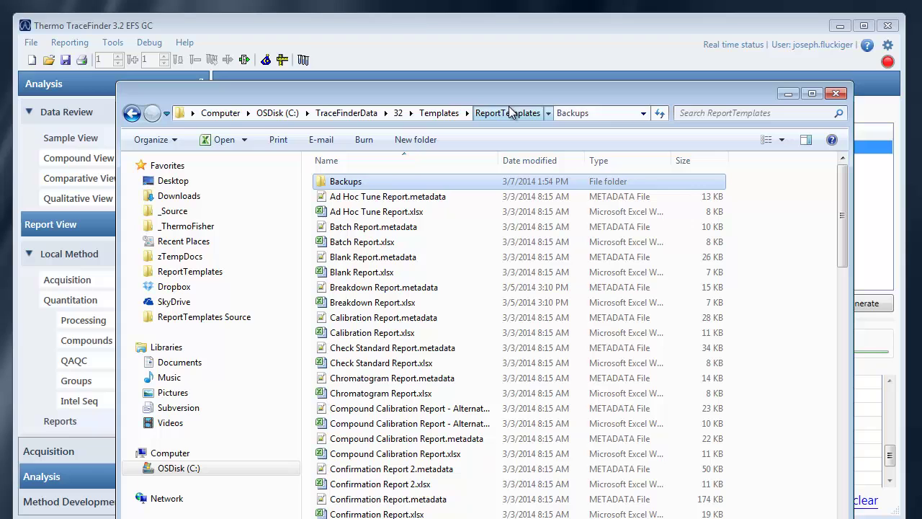
pyautogui.doubleClick(366, 183)
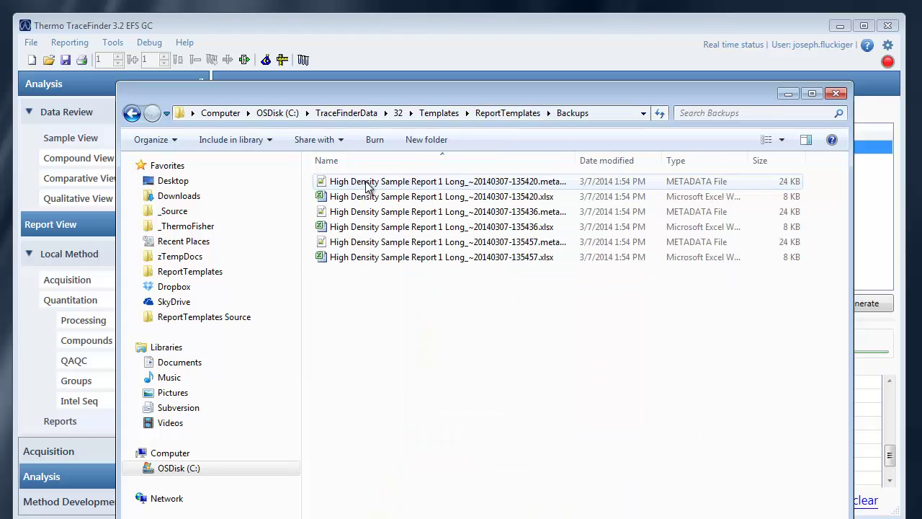
# Step: Move Explorer out of the way and choose the High Density Internal Standard Report Long template
pyautogui.click(788, 96)
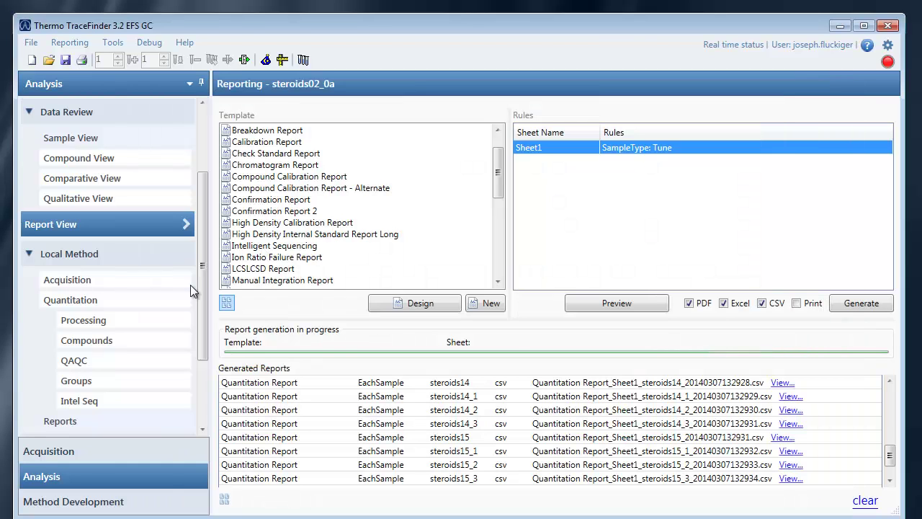
pyautogui.click(297, 234)
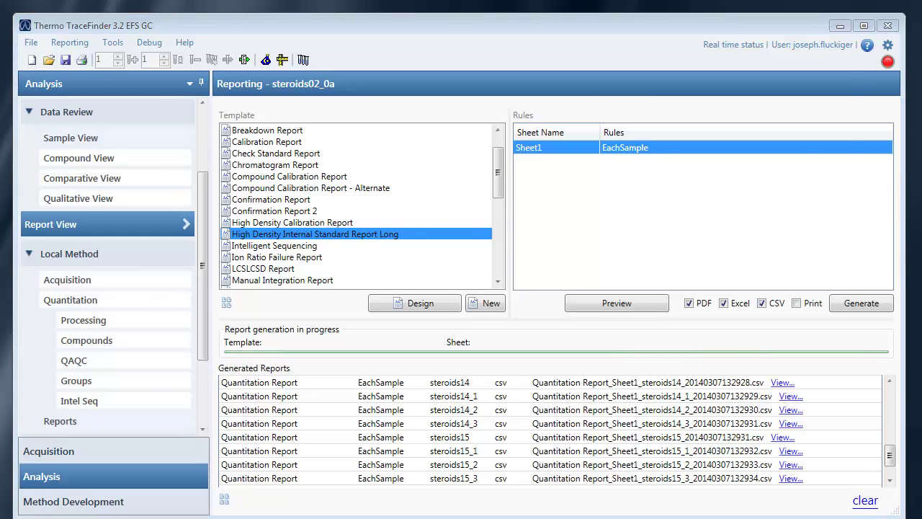
# Step: Select the 135457 spreadsheet and metadata backup pair, then go up to ReportTemplates
pyautogui.hotkey('alt', 'Tab')
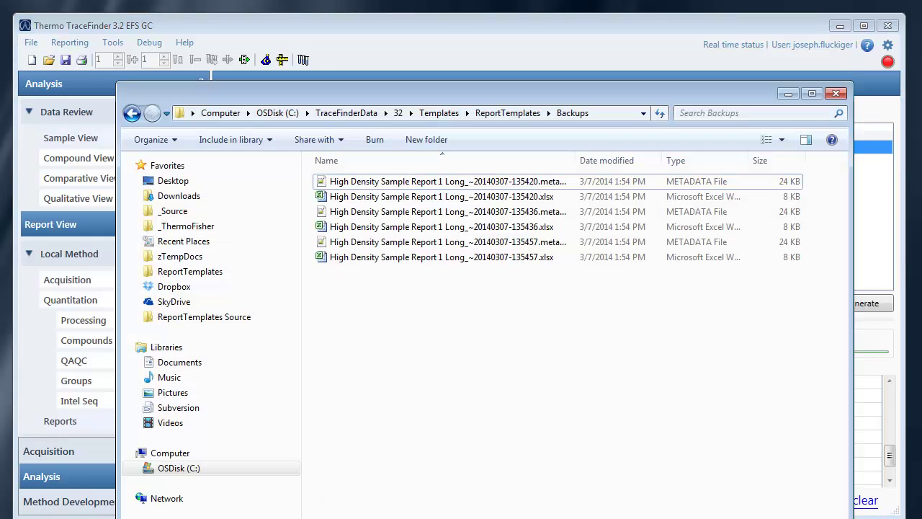
pyautogui.click(419, 258)
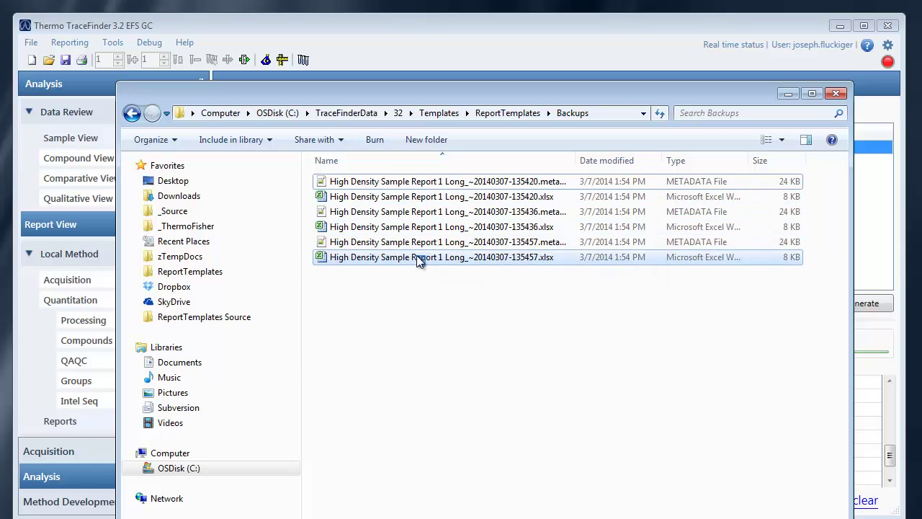
pyautogui.keyDown('ctrl'); pyautogui.click(415, 245); pyautogui.keyUp('ctrl')
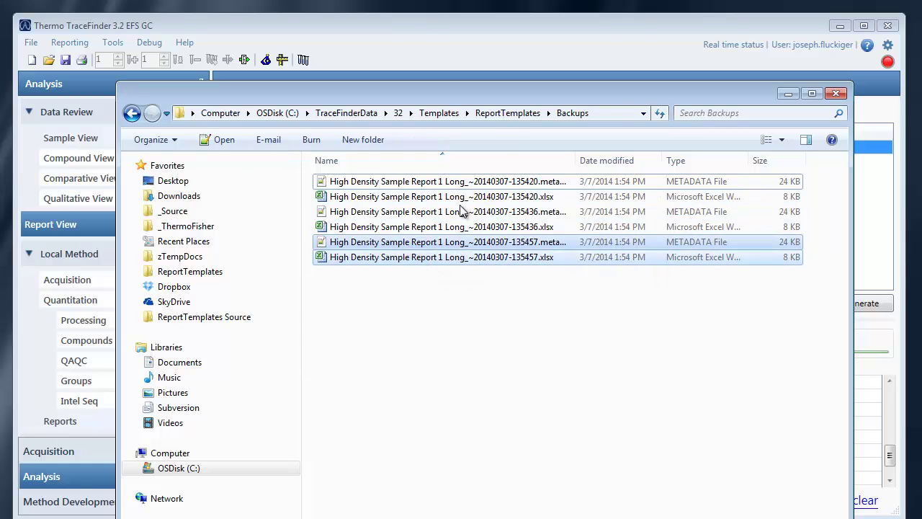
pyautogui.click(511, 117)
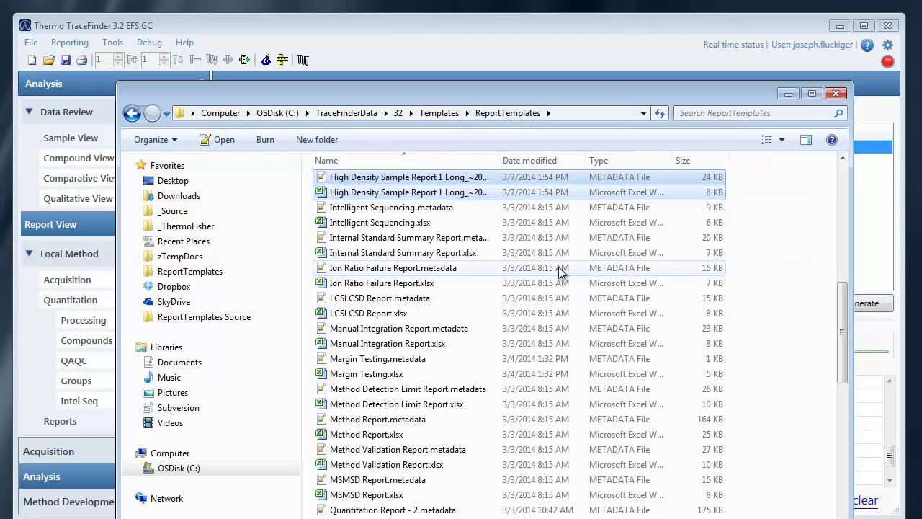
# Step: Leave the High Density metadata file name unchanged and start a blank new report template
pyautogui.press('F2')
pyautogui.press('Return')
pyautogui.click(359, 55)
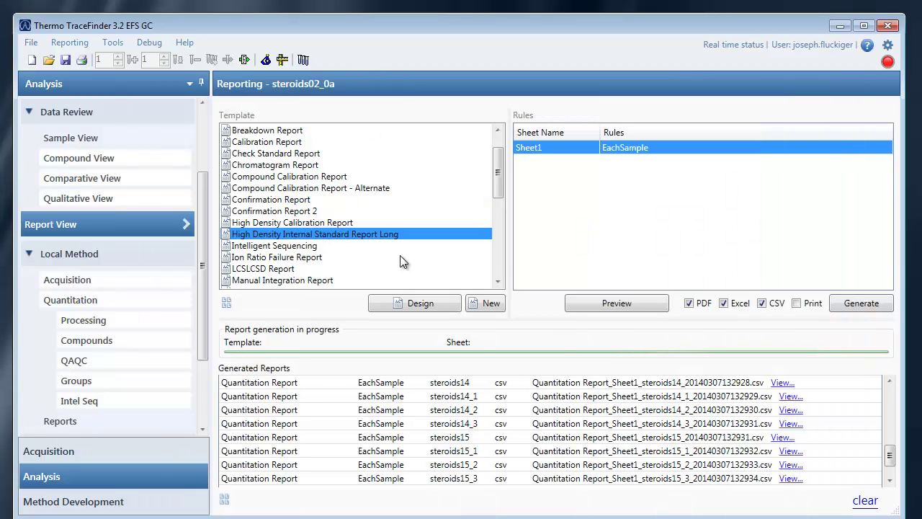
pyautogui.click(484, 305)
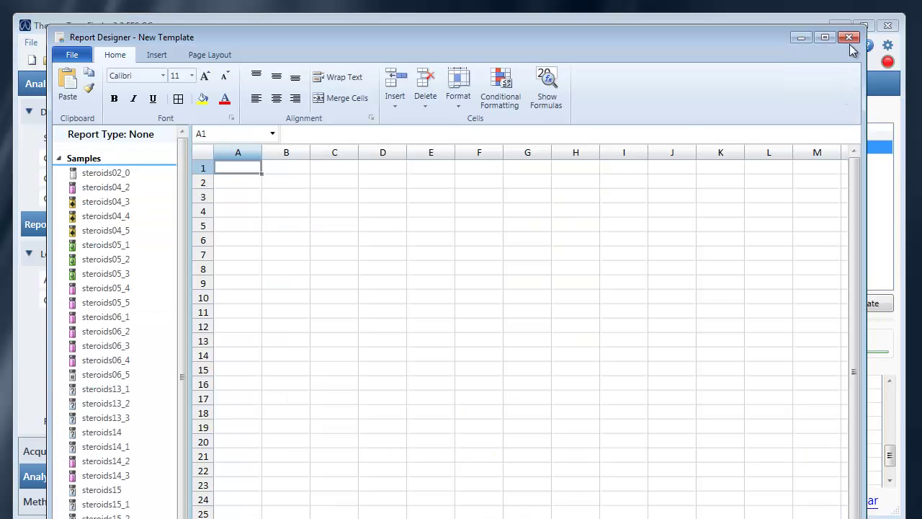
# Step: Close the blank template and reopen High Density Sample Report 1 Long in Report Designer
pyautogui.click(849, 37)
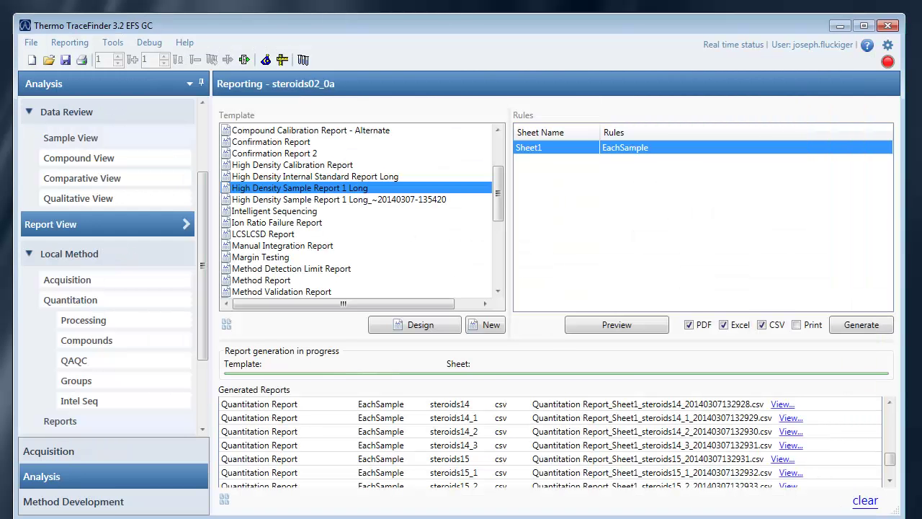
pyautogui.doubleClick(363, 191)
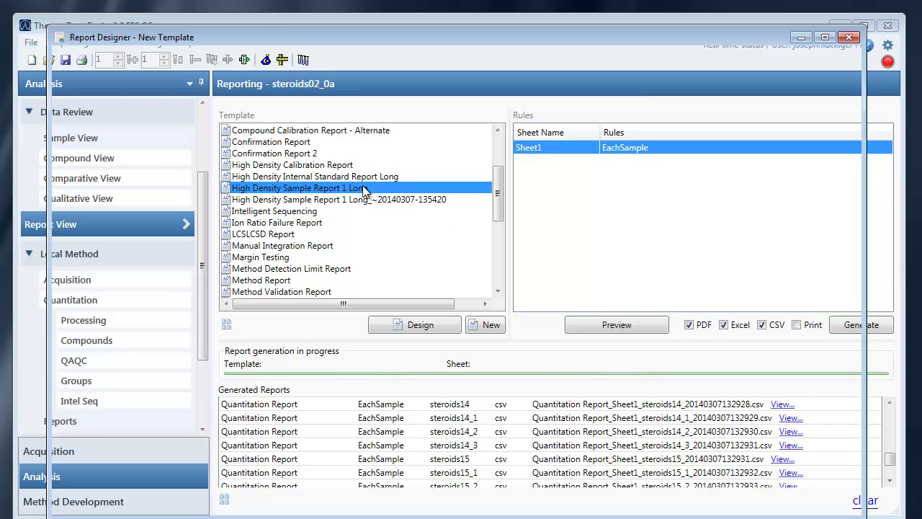
pyautogui.click(79, 56)
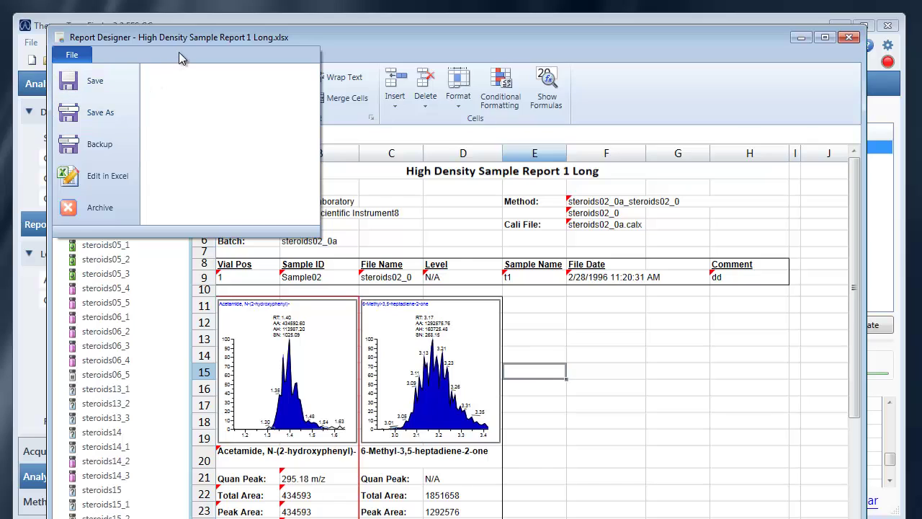
pyautogui.click(317, 41)
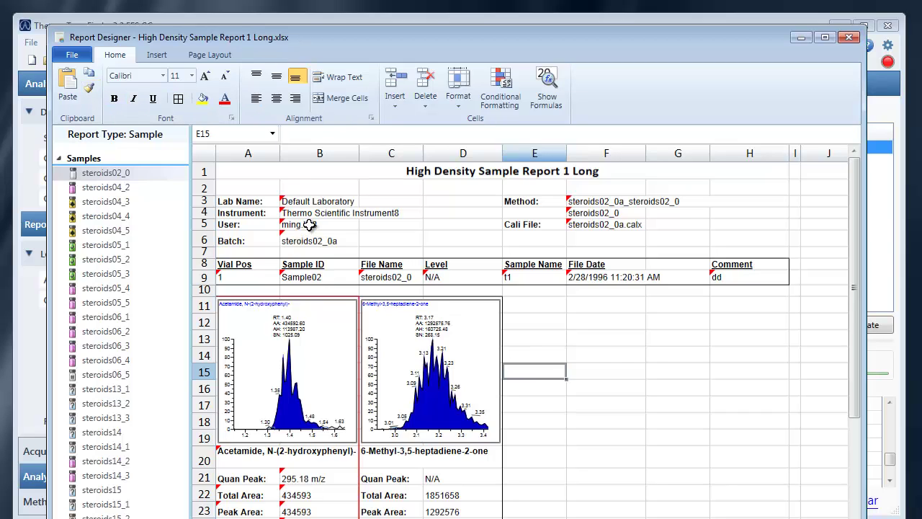
# Step: Make the Default Laboratory cell B3 bold, italic and underlined
pyautogui.click(322, 201)
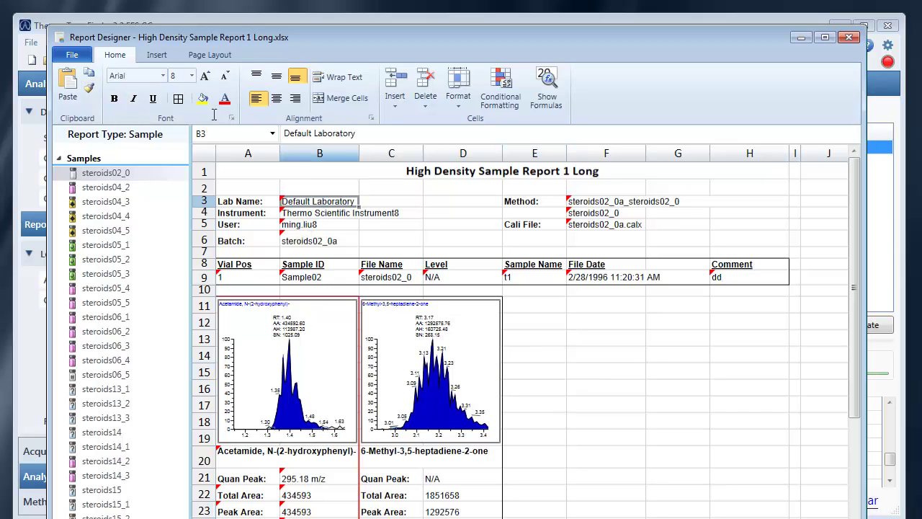
pyautogui.click(114, 99)
pyautogui.click(134, 100)
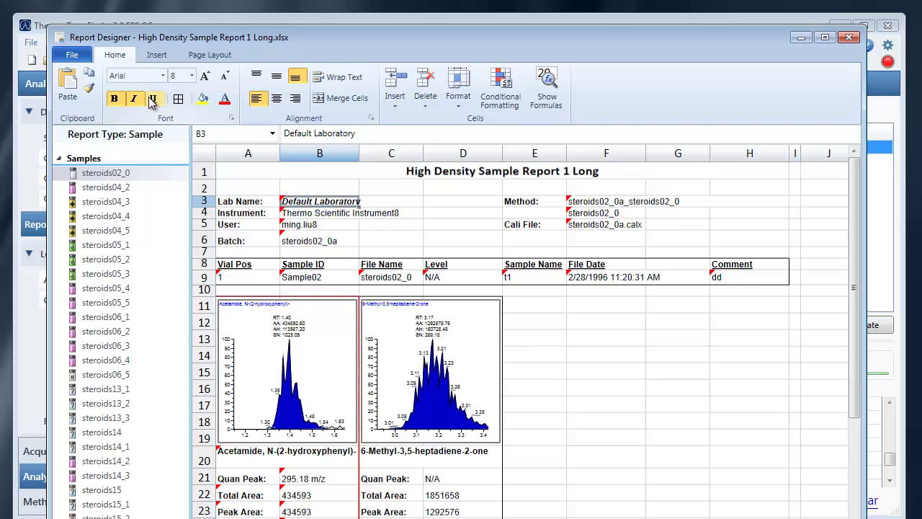
pyautogui.click(151, 101)
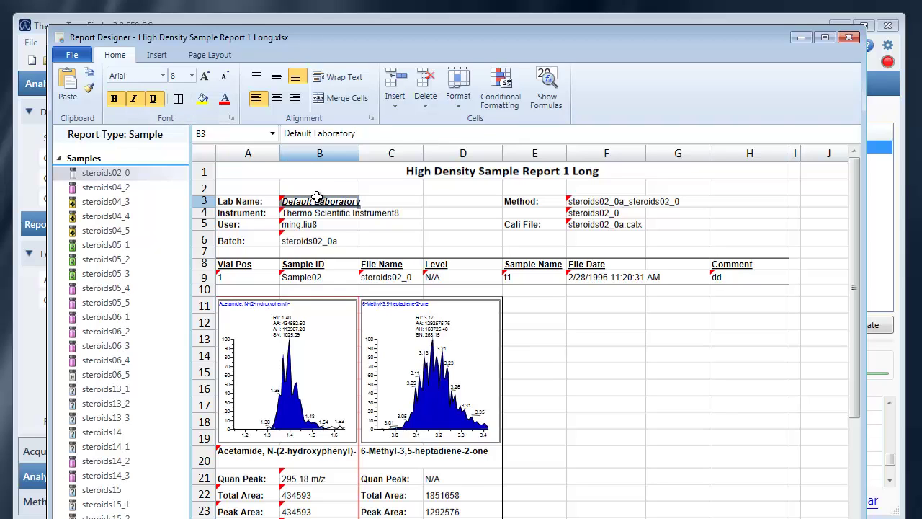
# Step: Fill the header block B3 through H6 with a dark blue colour
pyautogui.moveTo(320, 201); pyautogui.dragTo(620, 240)
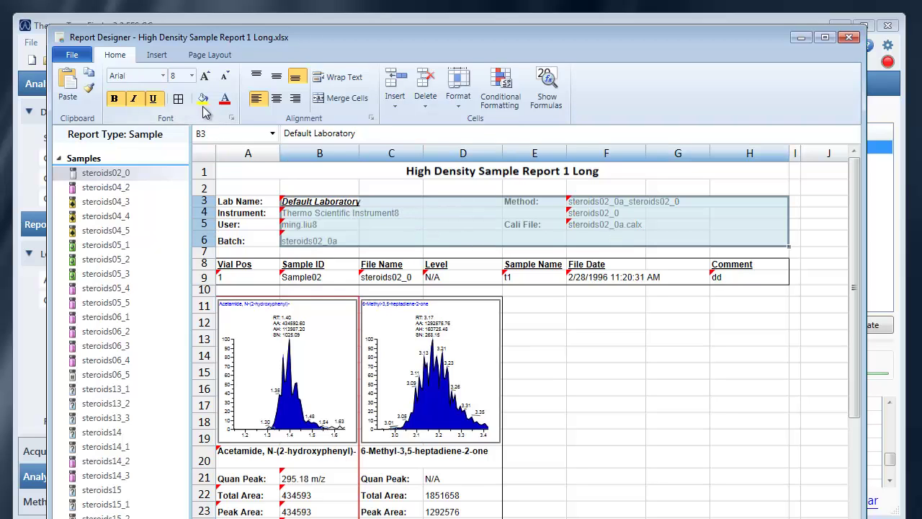
pyautogui.click(230, 117)
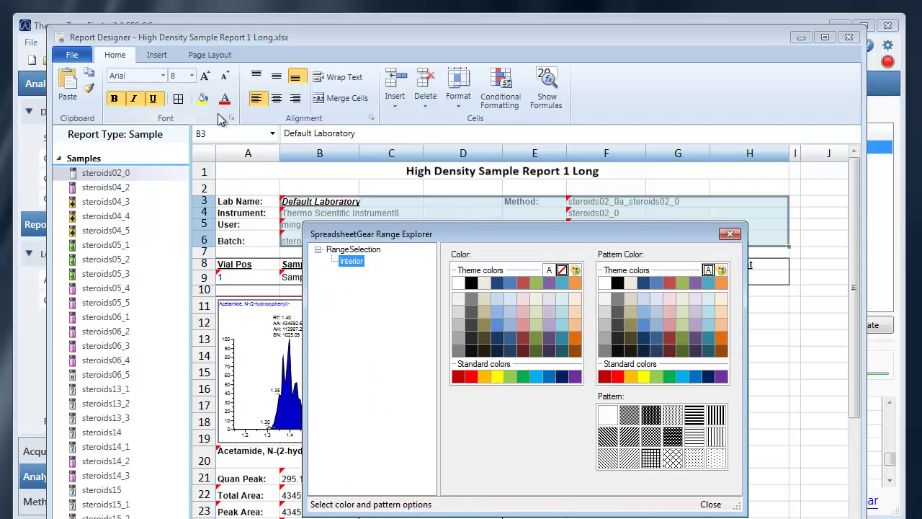
pyautogui.click(644, 314)
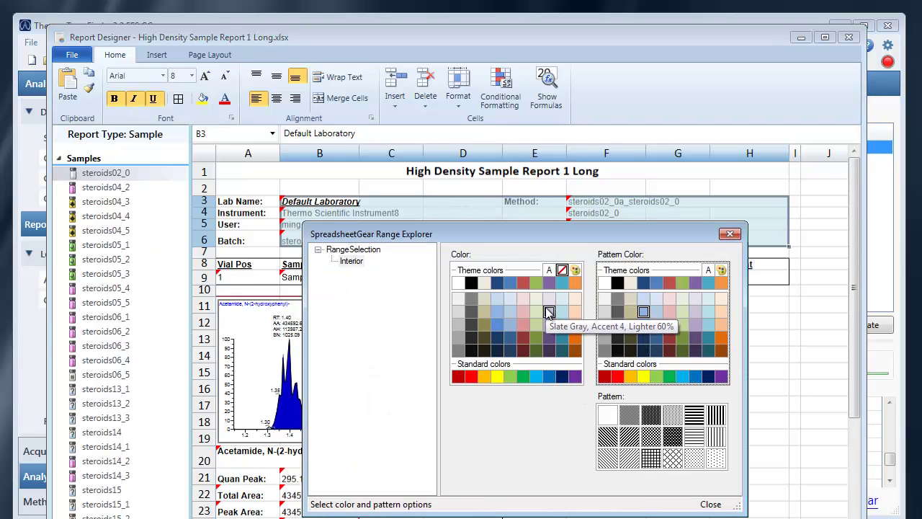
pyautogui.click(496, 325)
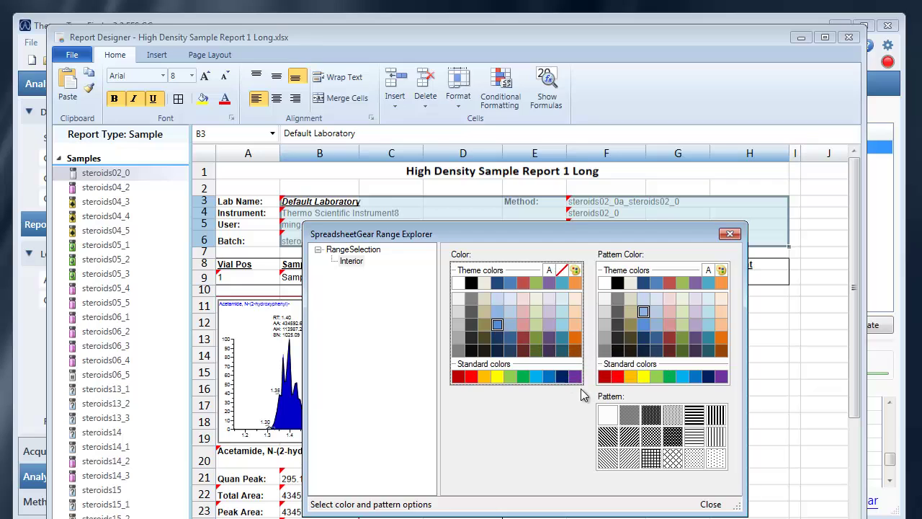
pyautogui.click(710, 504)
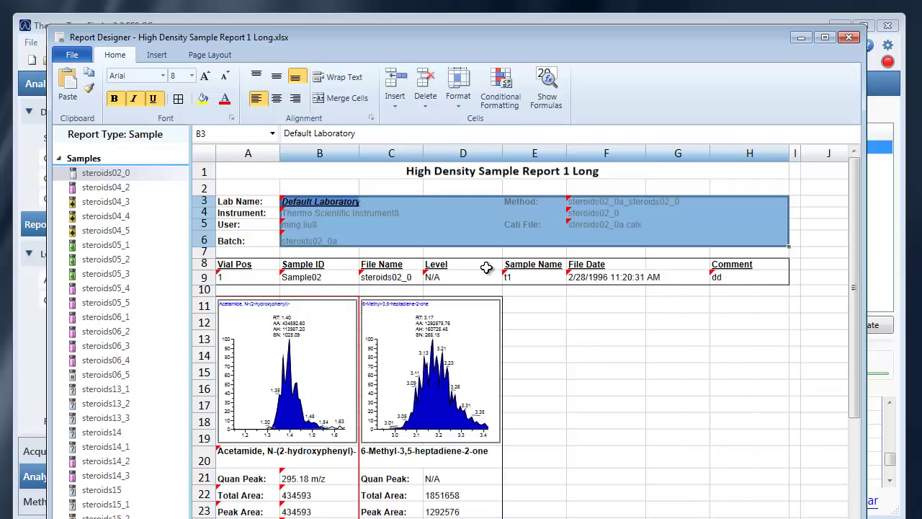
pyautogui.click(469, 235)
pyautogui.click(387, 186)
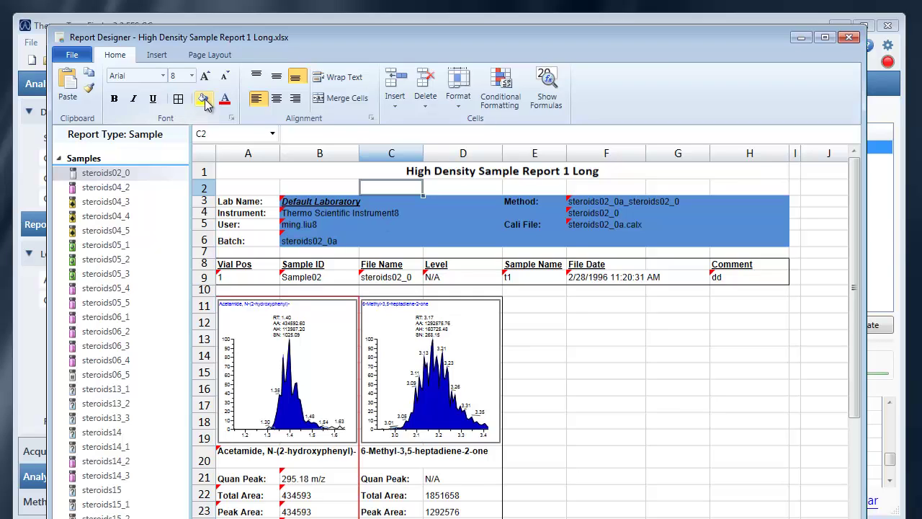
# Step: Merge the Instrument value across B4:D4, centre it, heighten row 4 and middle-align it
pyautogui.click(341, 213)
pyautogui.moveTo(342, 213); pyautogui.dragTo(438, 213)
pyautogui.click(328, 100)
pyautogui.click(345, 98)
pyautogui.click(344, 98)
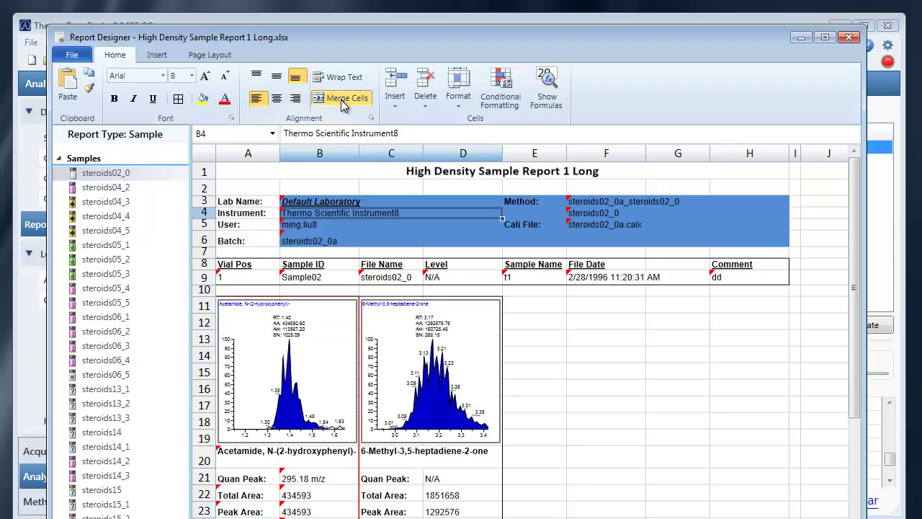
pyautogui.click(276, 98)
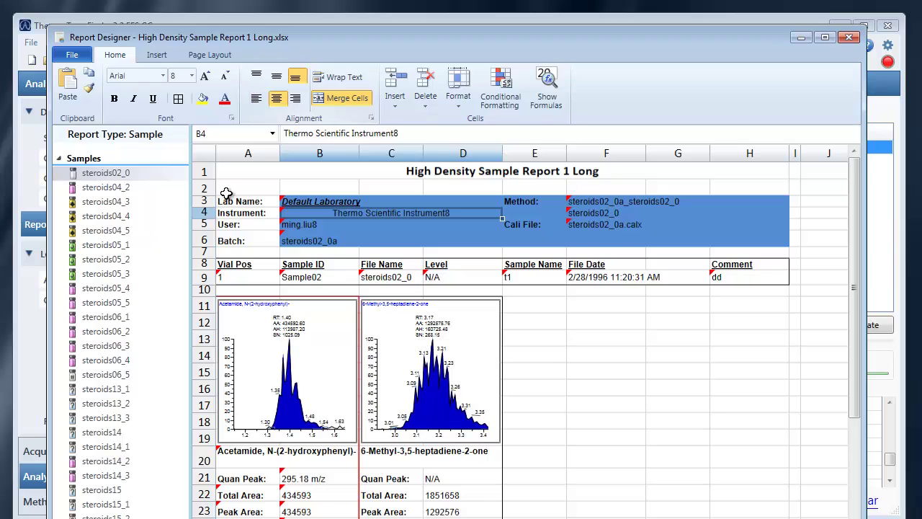
pyautogui.moveTo(208, 219); pyautogui.dragTo(207, 237)
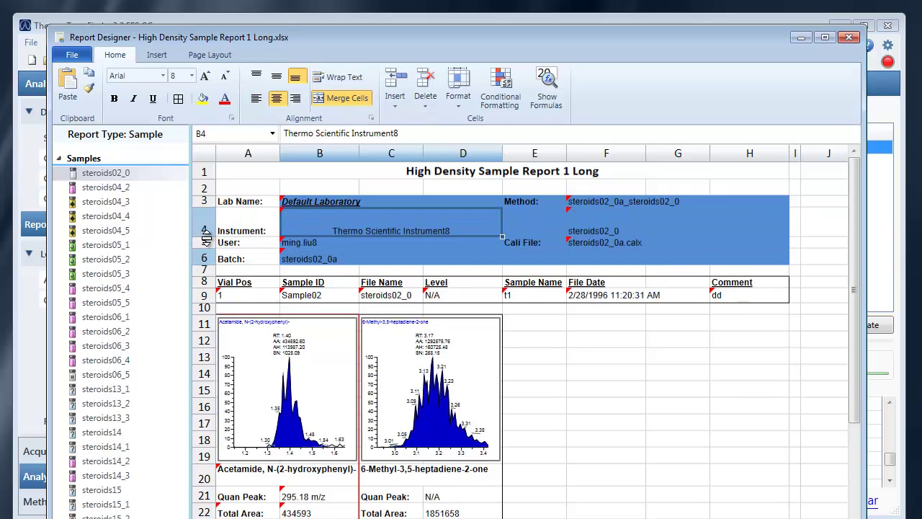
pyautogui.click(277, 78)
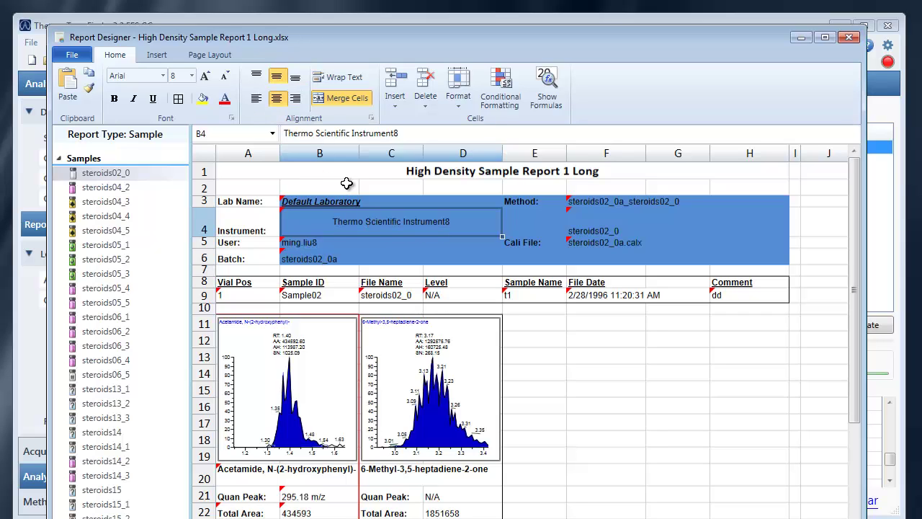
# Step: Unmerge the report title cell A1; inserting cells at column B still hits a merged-cell error
pyautogui.click(402, 104)
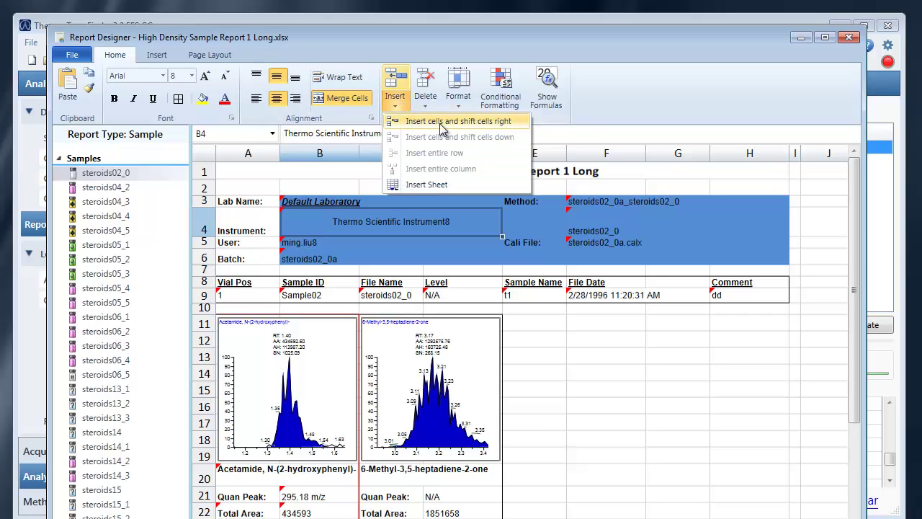
pyautogui.click(341, 169)
pyautogui.click(342, 170)
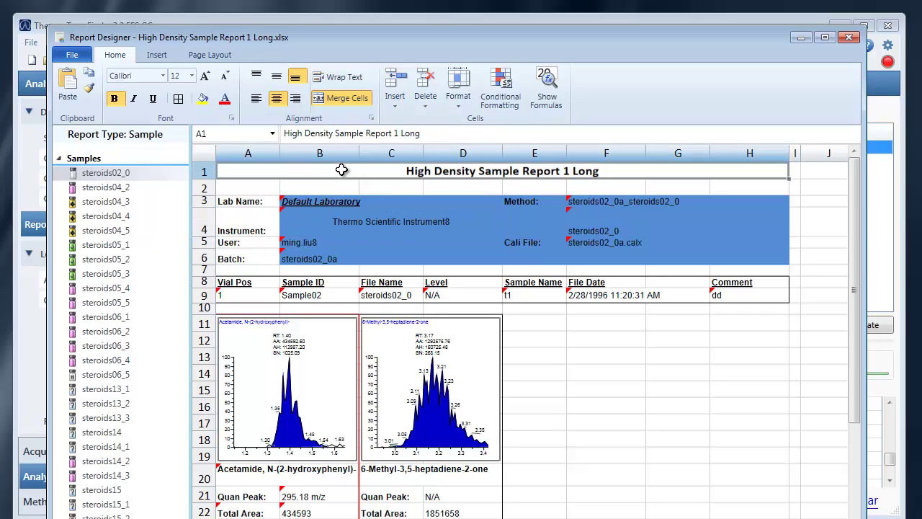
pyautogui.click(343, 101)
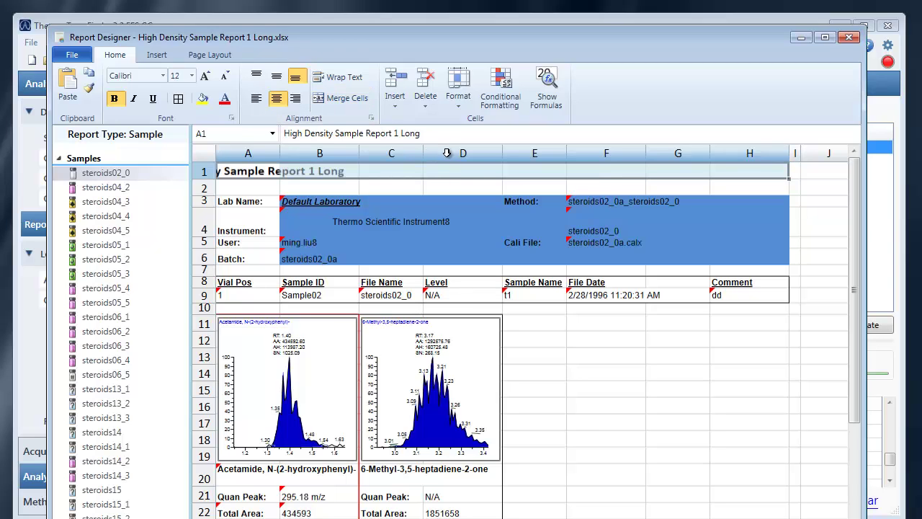
pyautogui.click(332, 150)
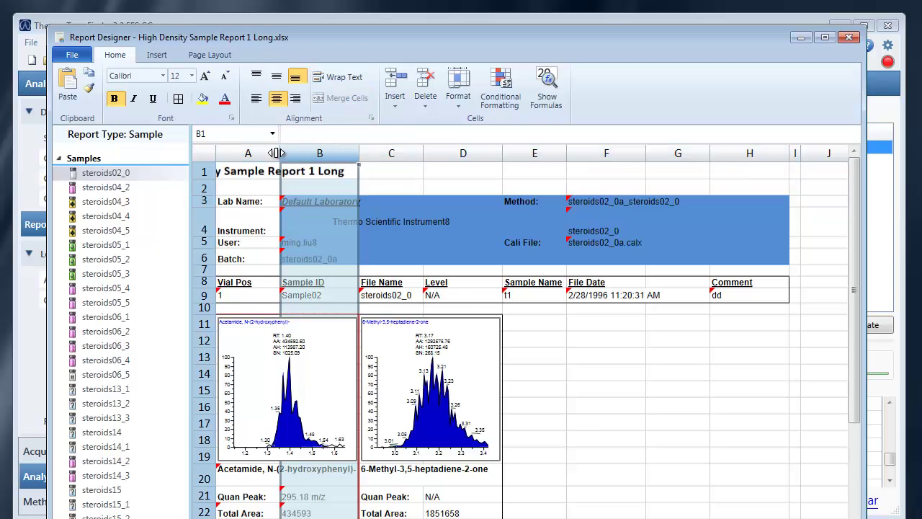
pyautogui.click(395, 96)
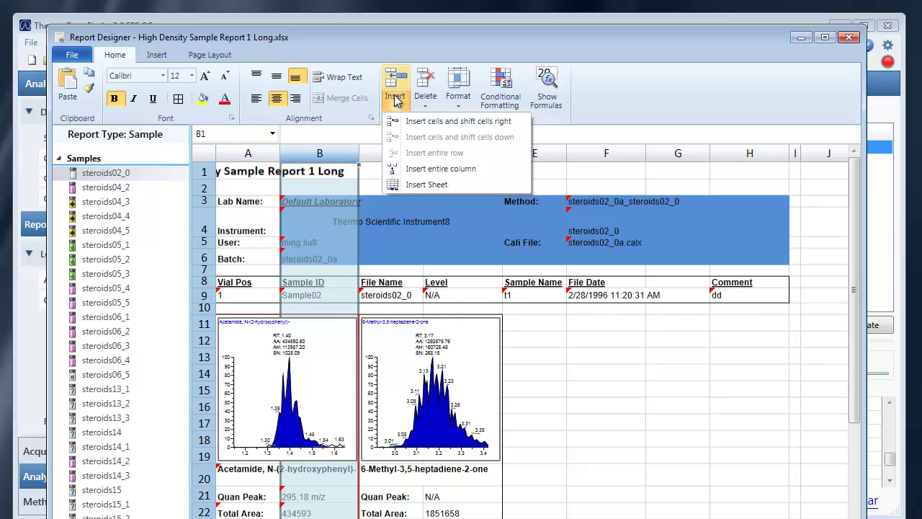
pyautogui.click(443, 126)
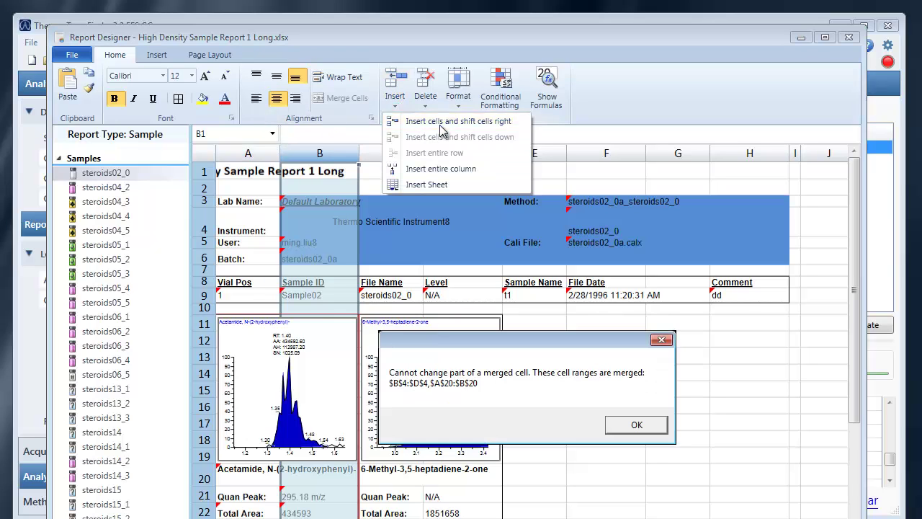
pyautogui.click(632, 425)
# Step: Unmerge the Instrument value cells B4:D4; the column B insert still fails
pyautogui.click(327, 227)
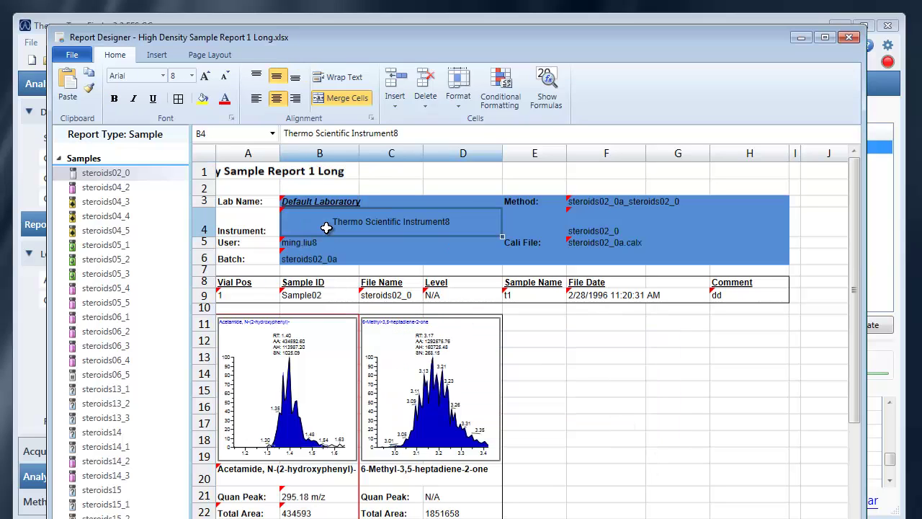
pyautogui.click(352, 105)
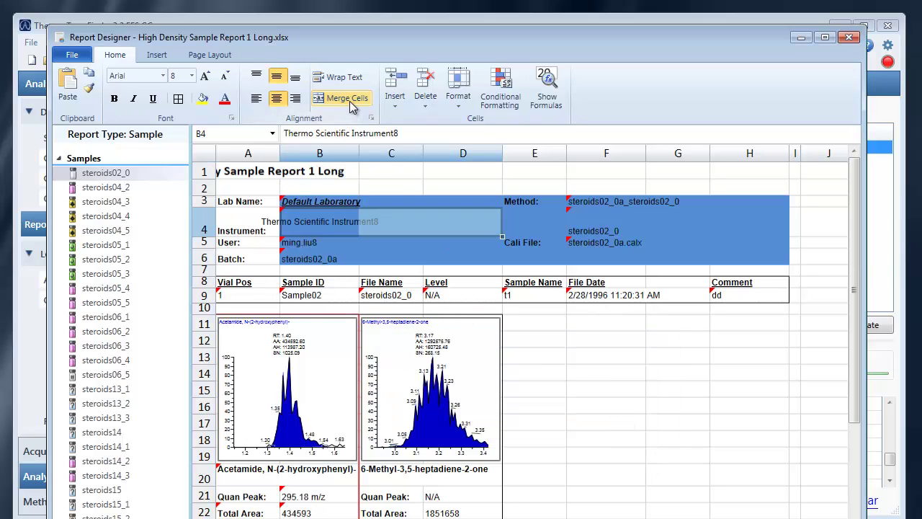
pyautogui.click(302, 149)
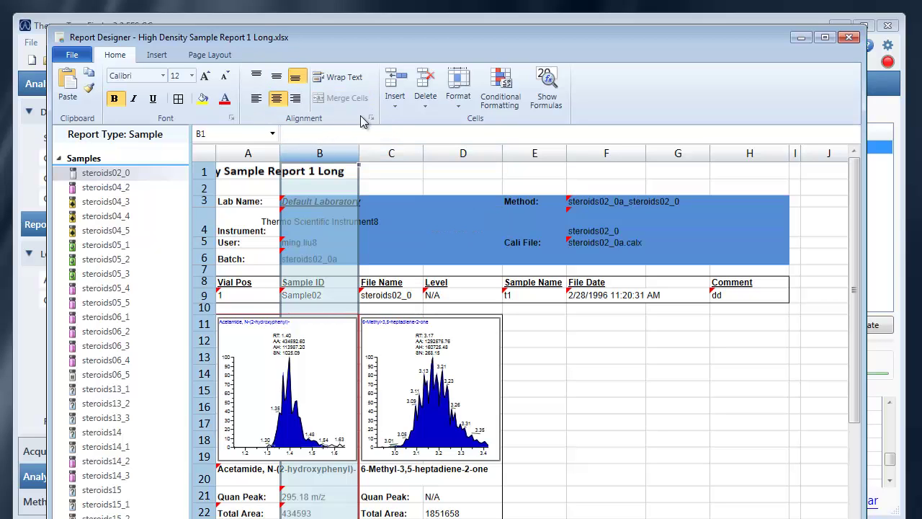
pyautogui.click(394, 100)
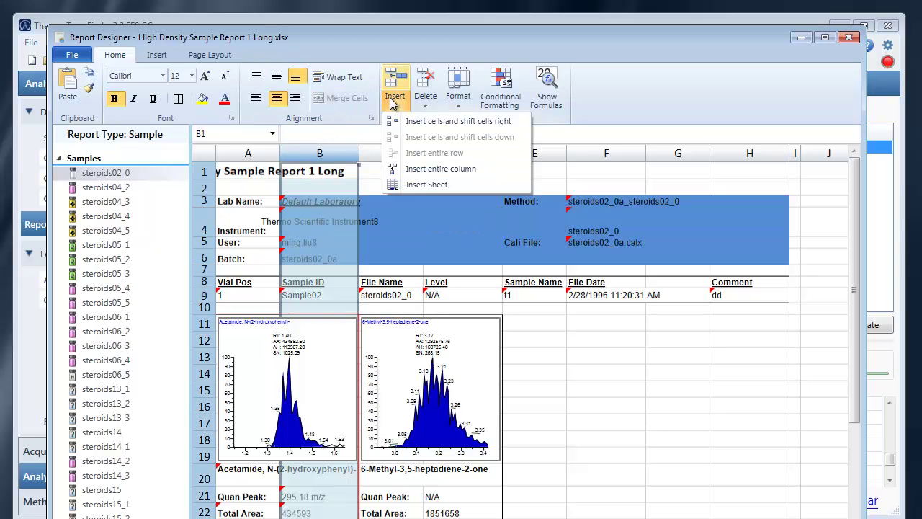
pyautogui.click(418, 122)
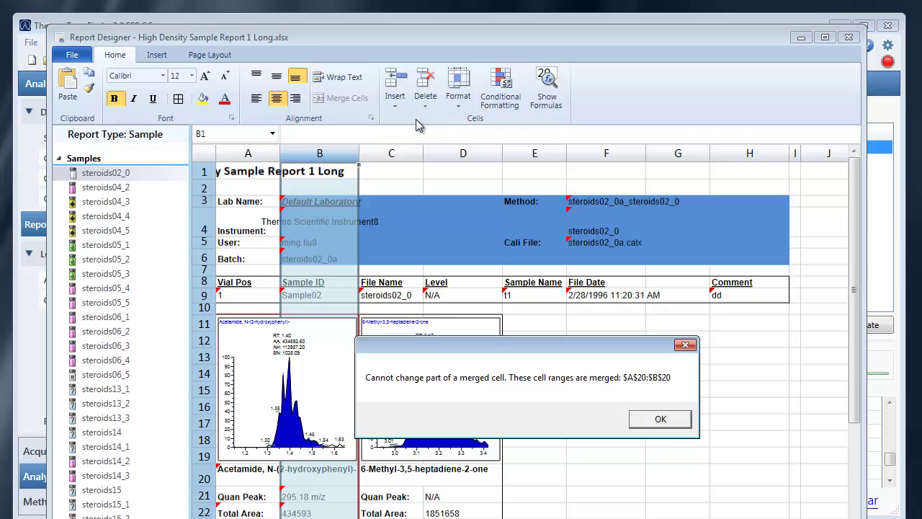
pyautogui.click(660, 420)
# Step: Locate and unmerge the compound-name cell A20
pyautogui.click(301, 187)
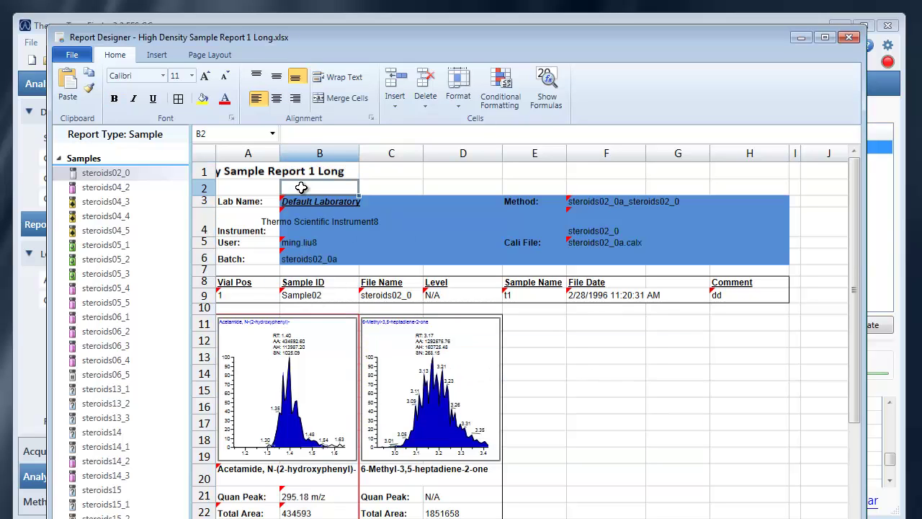
pyautogui.press('Left')
pyautogui.press('Down')
pyautogui.press('Down')
pyautogui.press('Down')
pyautogui.press('Down')
pyautogui.press('Down')
pyautogui.press('Down')
pyautogui.press('Down')
pyautogui.press('Down')
pyautogui.press('Down')
pyautogui.press('Down')
pyautogui.press('Down')
pyautogui.press('Down')
pyautogui.press('Down')
pyautogui.press('Down')
pyautogui.press('Down')
pyautogui.press('Down')
pyautogui.press('Down')
pyautogui.press('Down')
pyautogui.press('Down')
pyautogui.press('Down')
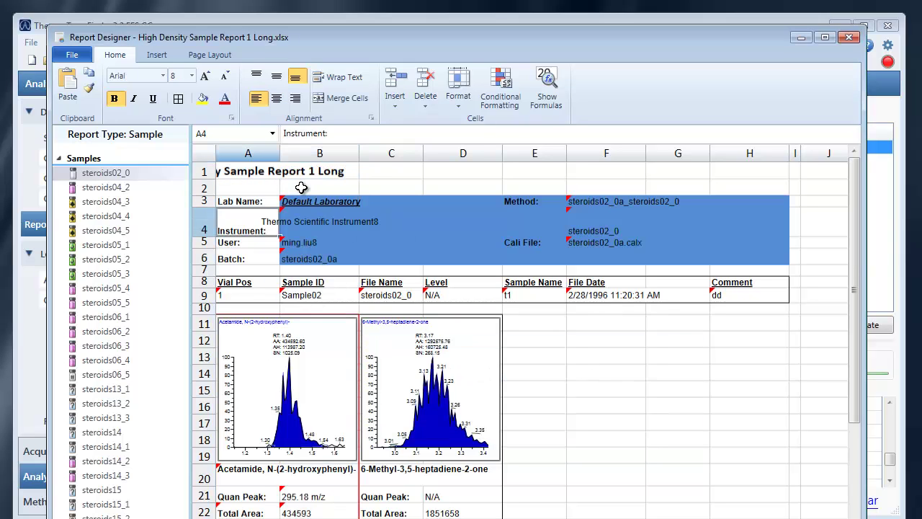
pyautogui.press('Up')
pyautogui.press('Up')
pyautogui.press('Up')
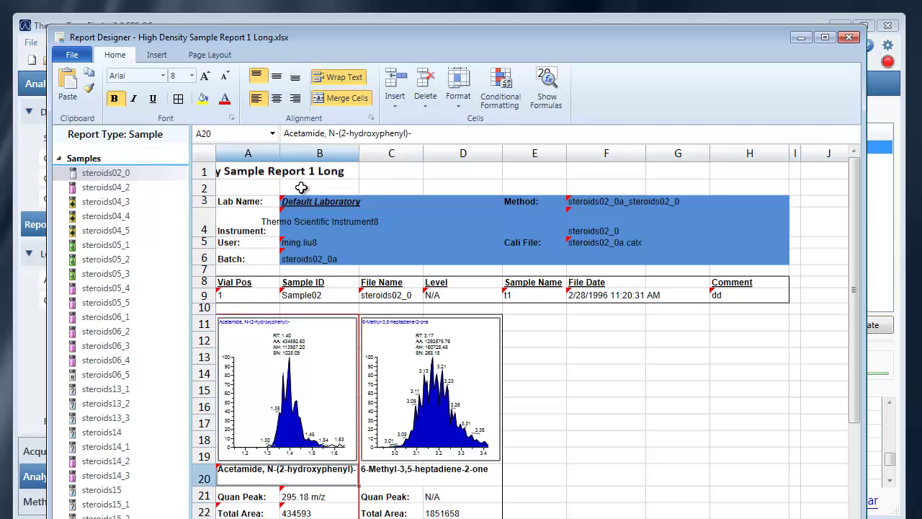
pyautogui.click(346, 100)
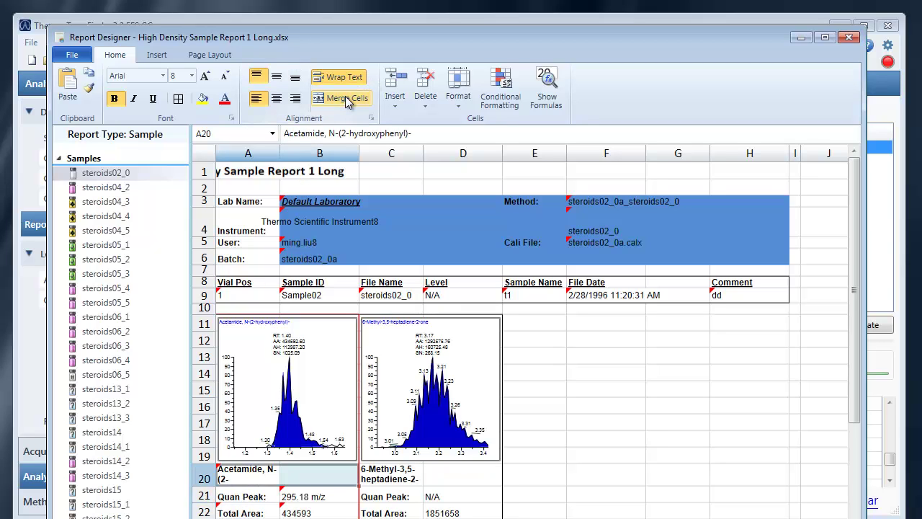
# Step: Insert a blank column B and drag it narrower
pyautogui.click(311, 147)
pyautogui.click(394, 100)
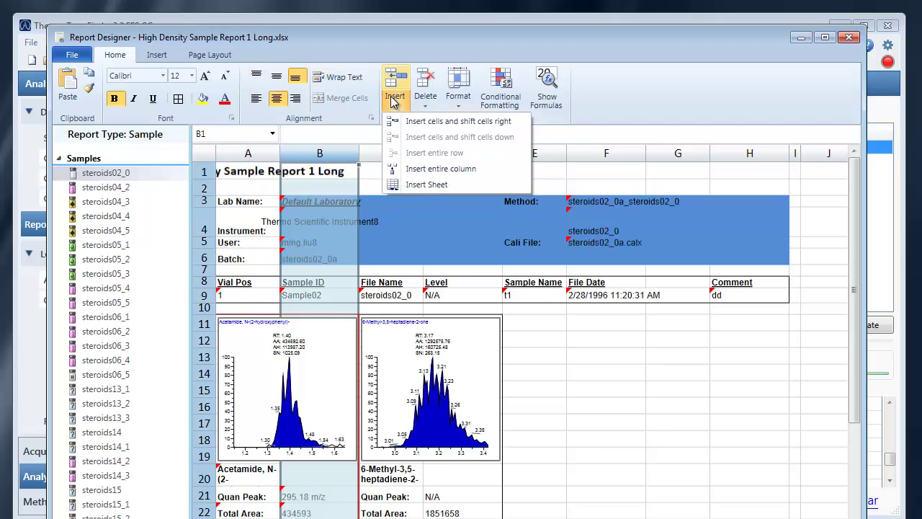
pyautogui.click(414, 120)
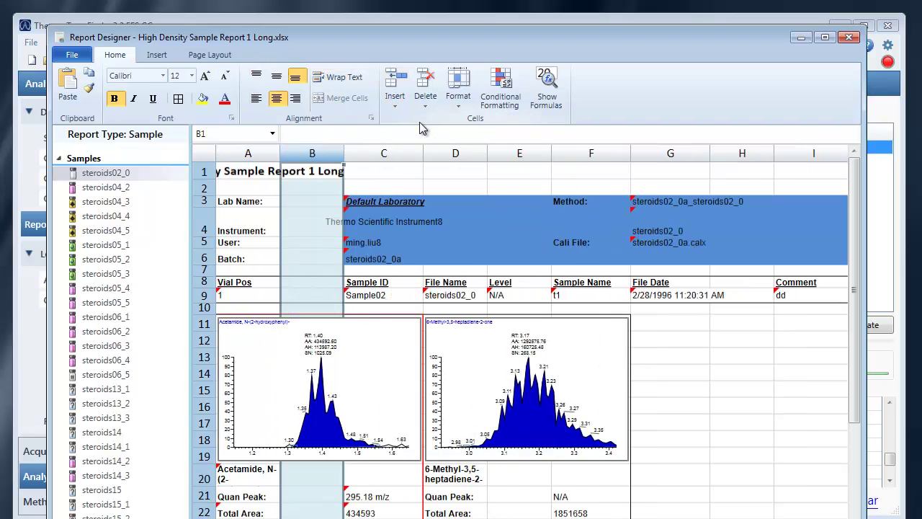
pyautogui.click(319, 288)
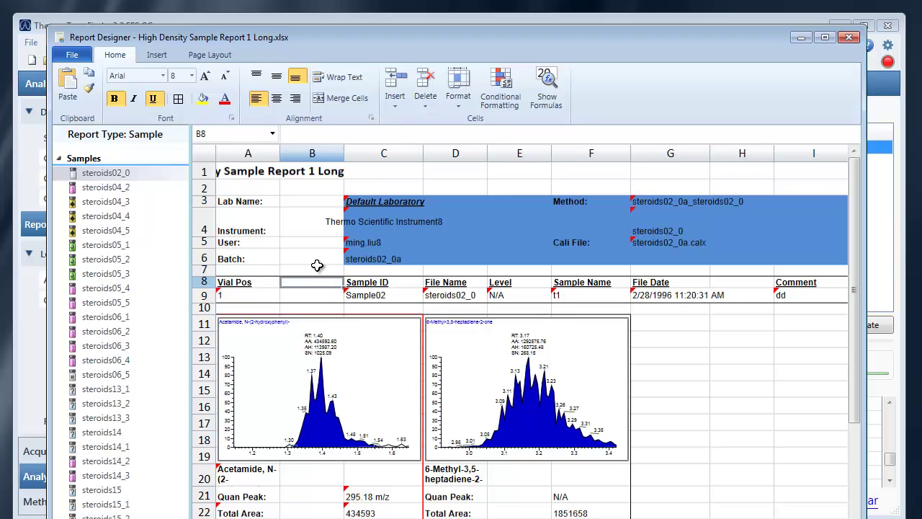
pyautogui.moveTo(343, 153); pyautogui.dragTo(304, 147)
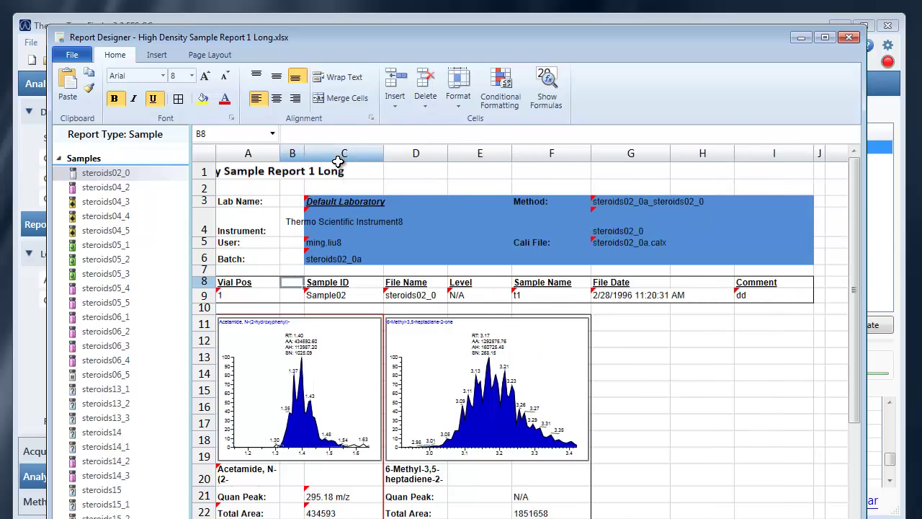
pyautogui.click(397, 105)
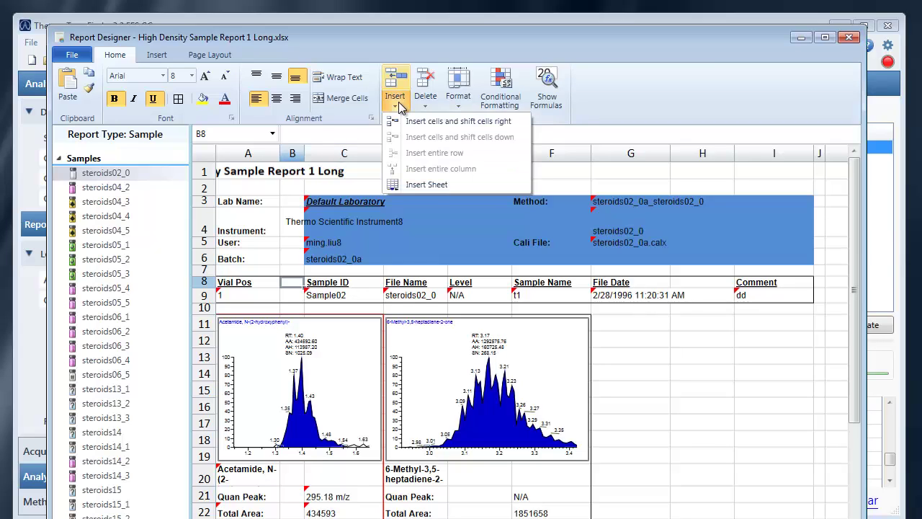
# Step: Add a new blank sheet and set its report type to Batch
pyautogui.click(447, 189)
pyautogui.click(289, 244)
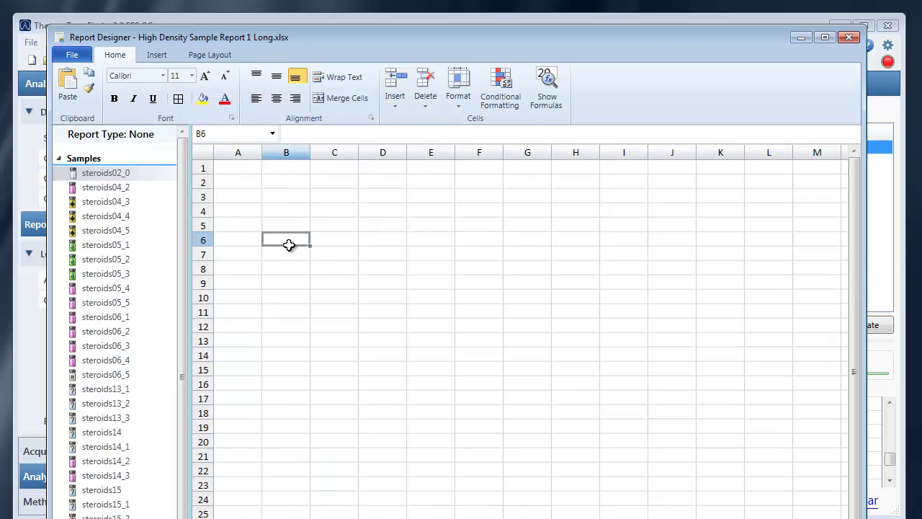
pyautogui.click(286, 209)
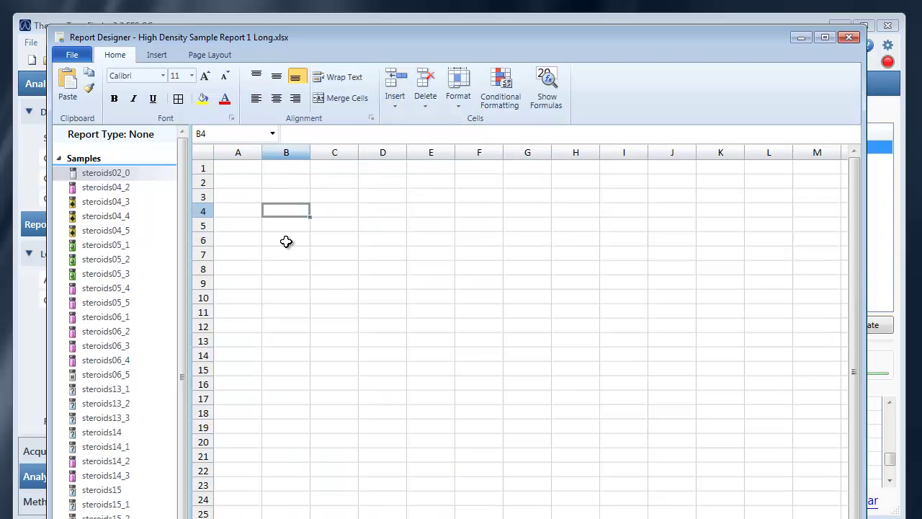
pyautogui.click(285, 239)
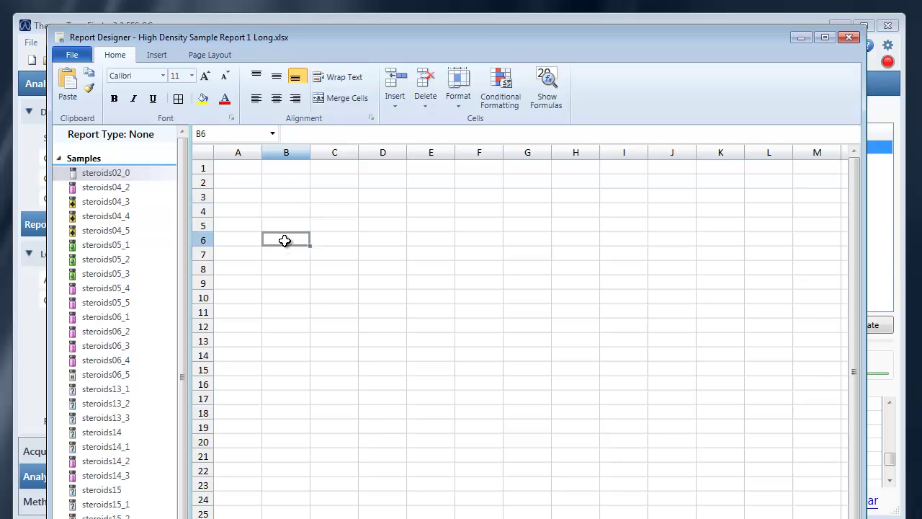
pyautogui.click(284, 196)
pyautogui.click(137, 142)
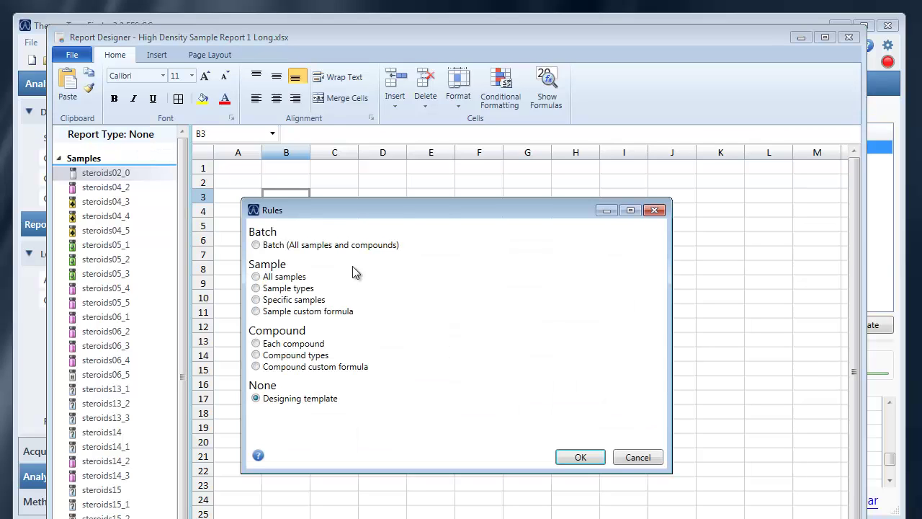
pyautogui.click(585, 461)
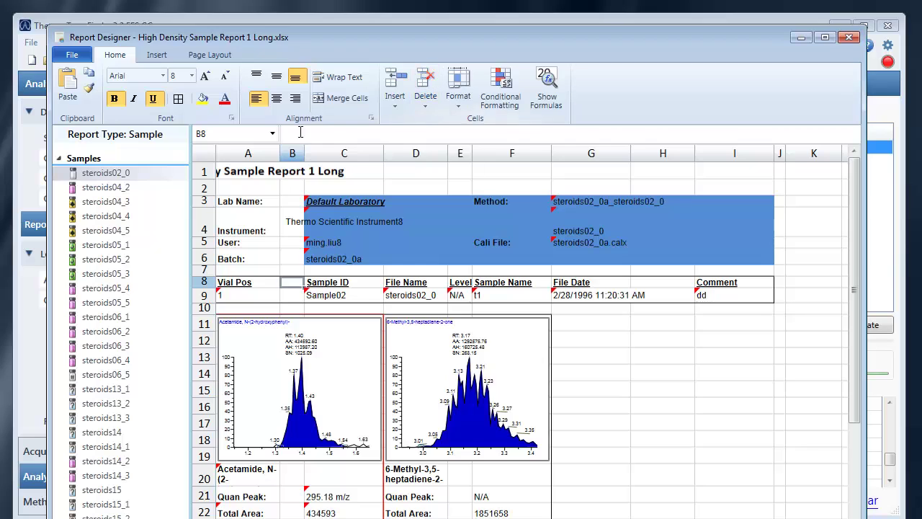
# Step: Delete the entire empty column B
pyautogui.click(291, 152)
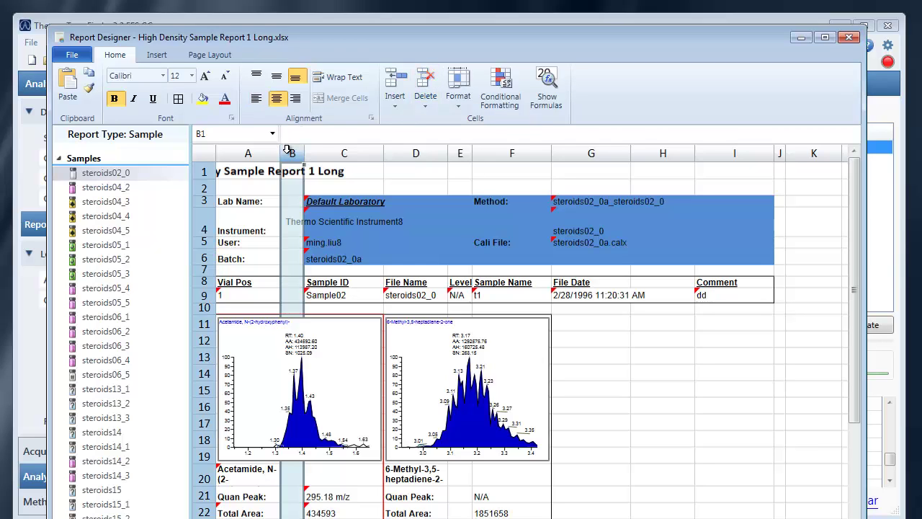
pyautogui.click(427, 97)
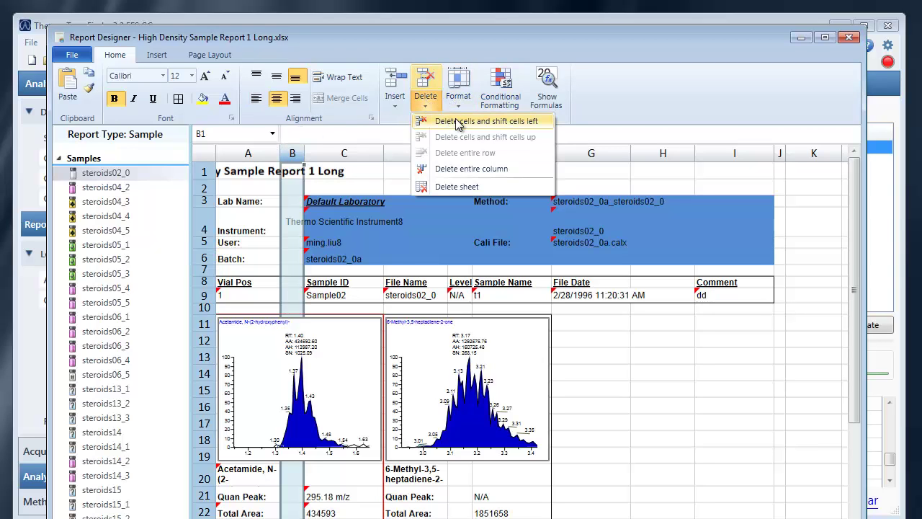
pyautogui.click(461, 176)
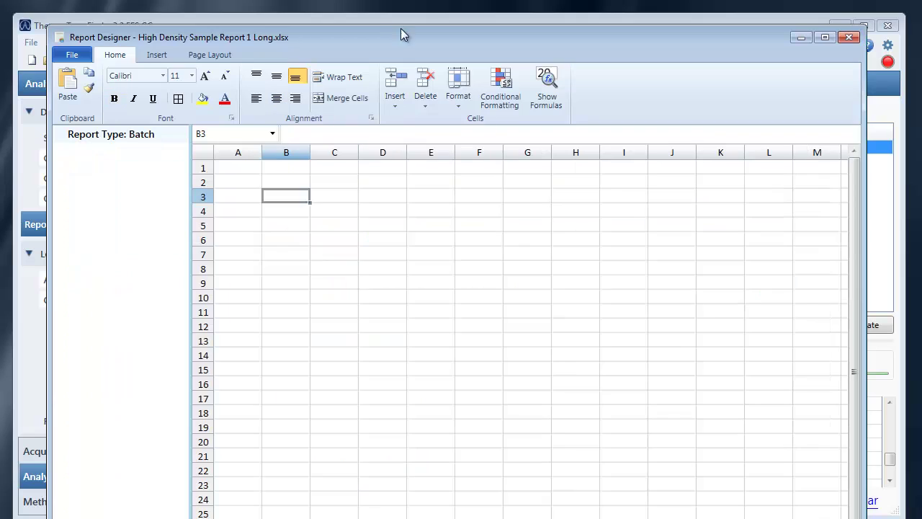
# Step: Delete the blank Batch worksheet and confirm the deletion
pyautogui.click(395, 102)
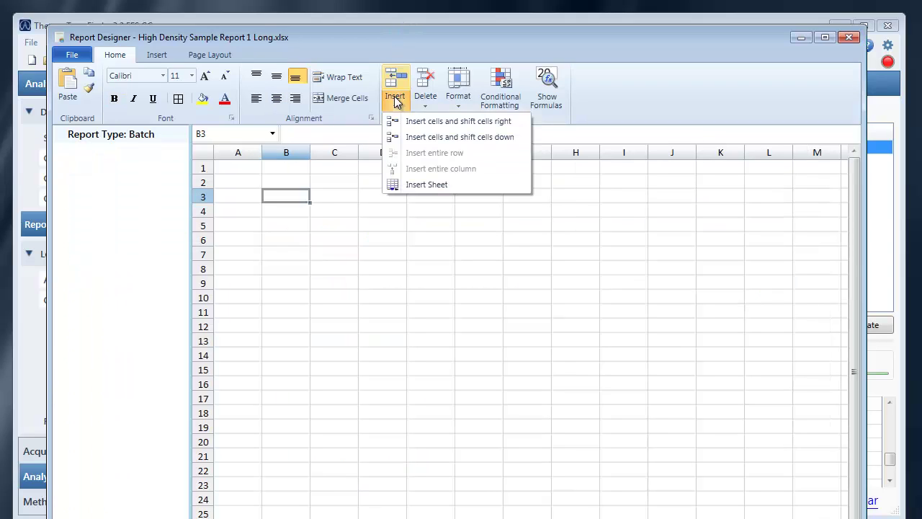
pyautogui.click(431, 102)
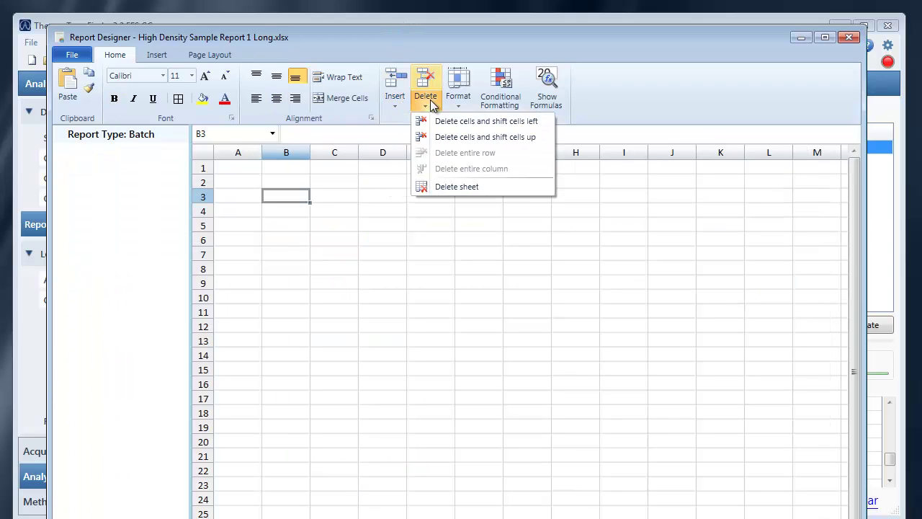
pyautogui.click(451, 188)
pyautogui.click(561, 426)
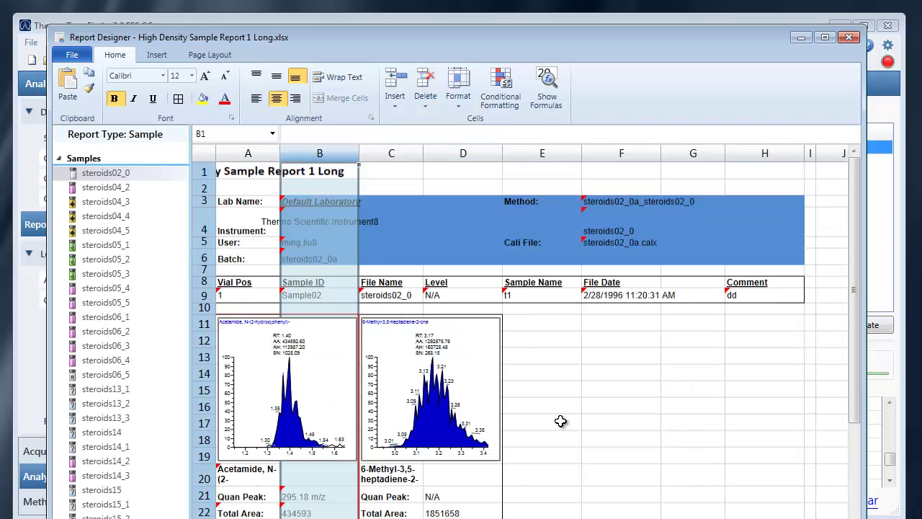
# Step: Merge A1:H1 and centre the report title across it
pyautogui.click(412, 184)
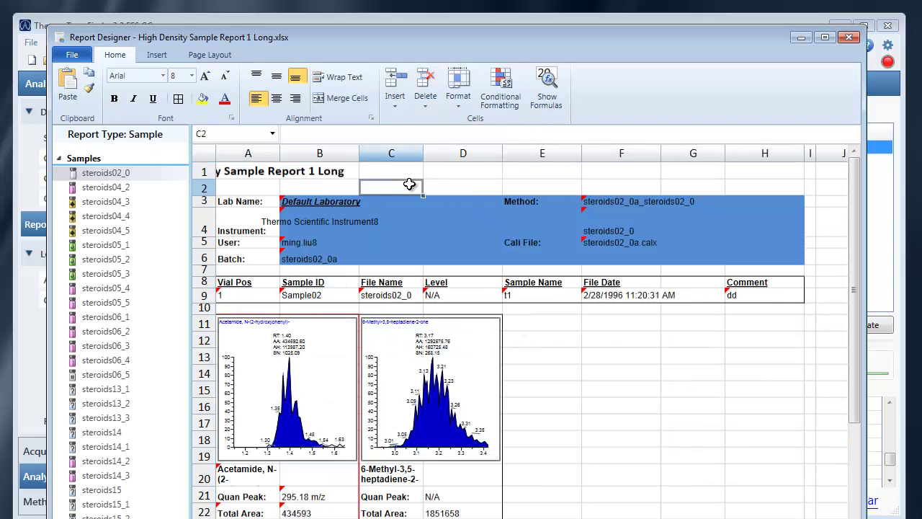
pyautogui.moveTo(258, 167); pyautogui.dragTo(759, 176)
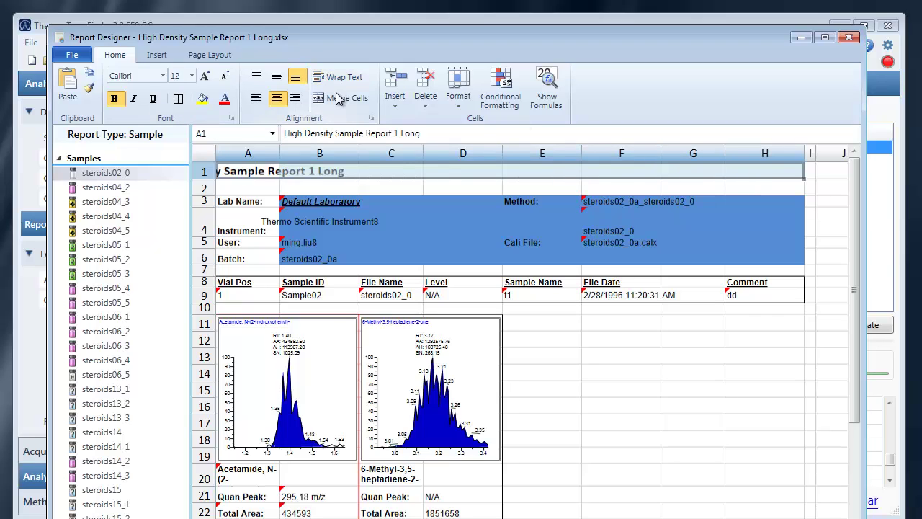
pyautogui.click(339, 101)
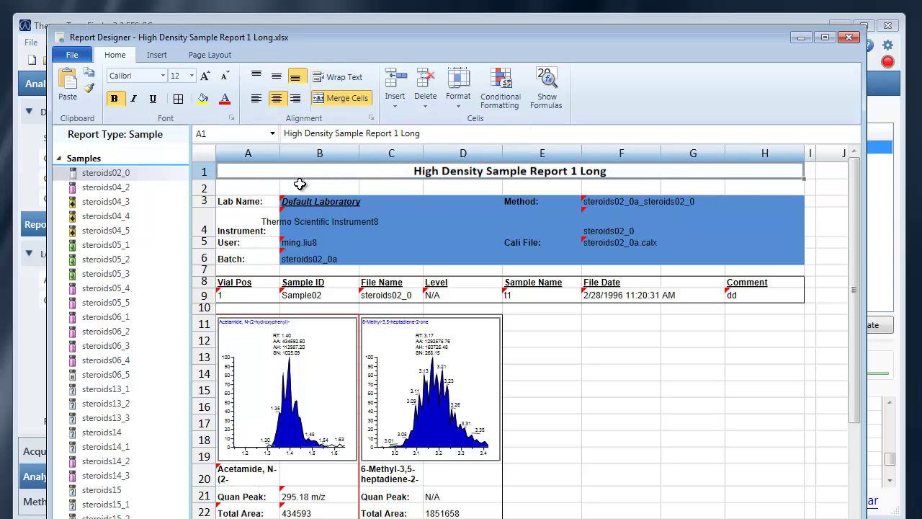
# Step: Set the interior colour of header block B3:H6 to Automatic, removing the blue fill
pyautogui.moveTo(303, 202); pyautogui.dragTo(696, 260)
pyautogui.click(205, 100)
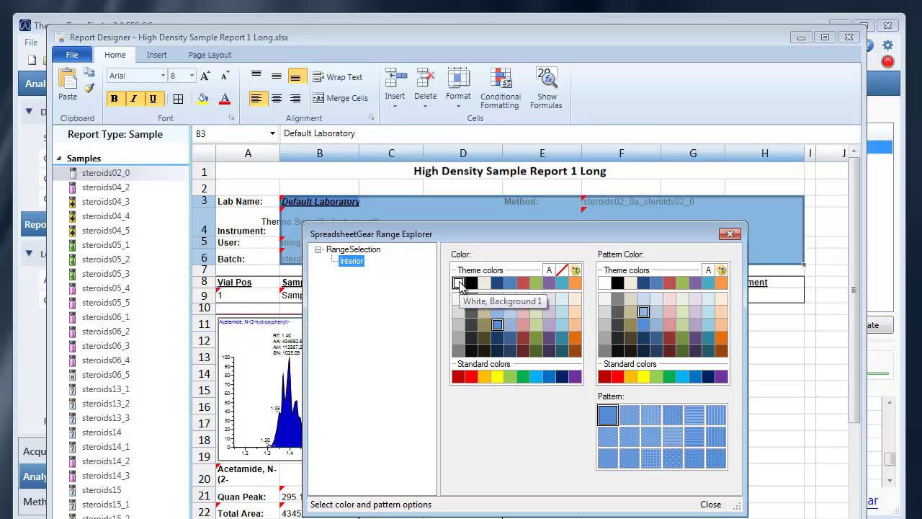
pyautogui.click(550, 273)
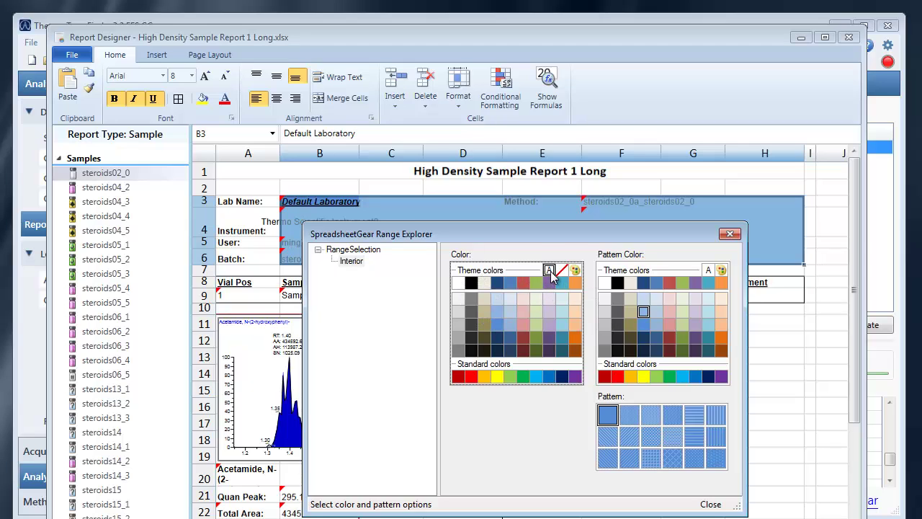
pyautogui.click(710, 505)
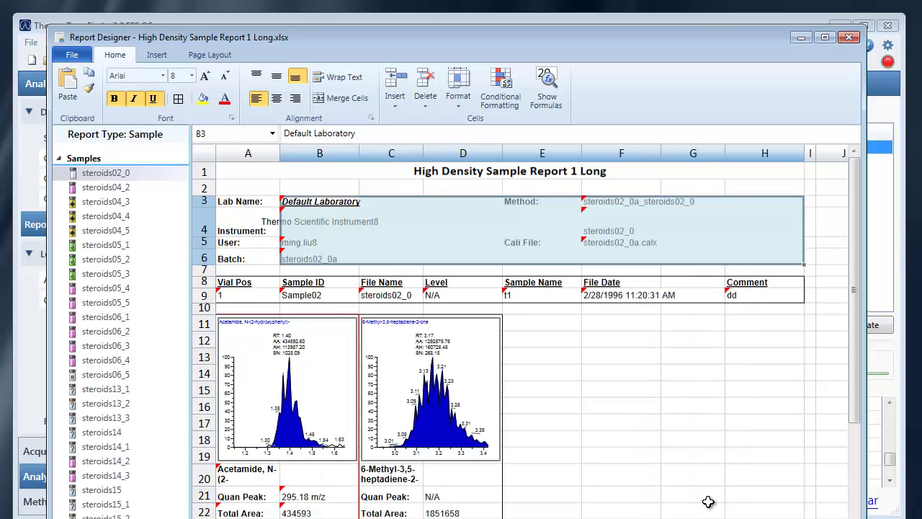
pyautogui.click(435, 230)
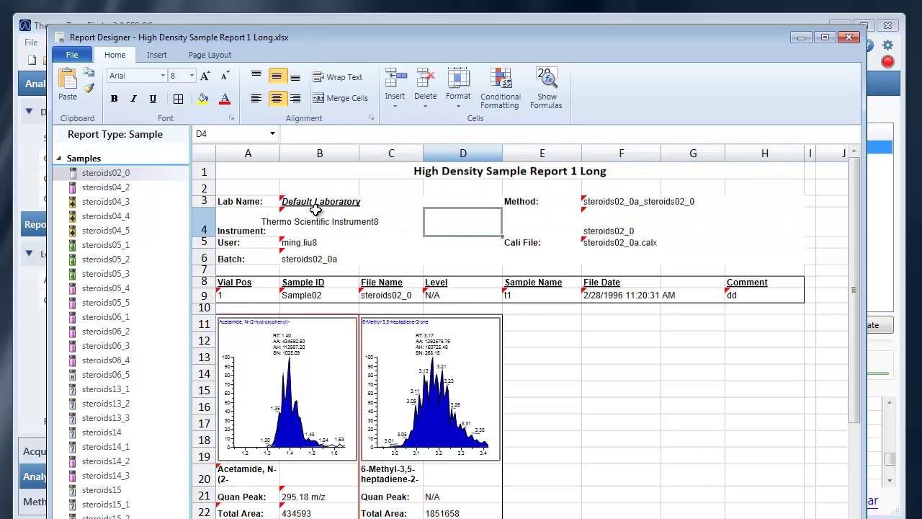
# Step: Left-align the instrument name in B4 and return row 4 to standard height
pyautogui.click(305, 222)
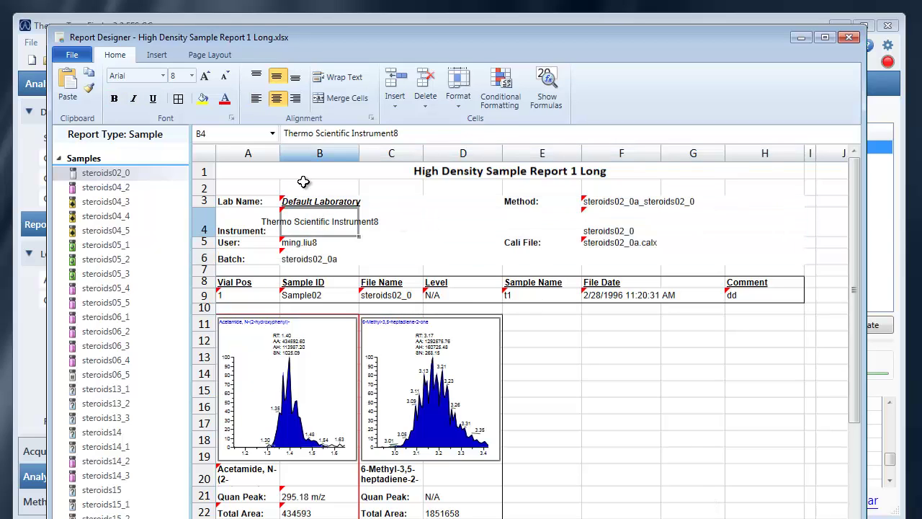
pyautogui.click(255, 98)
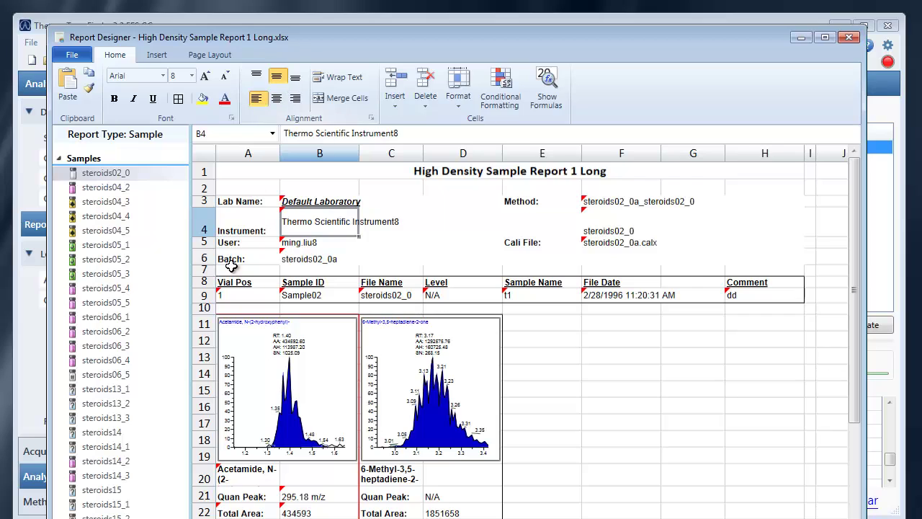
pyautogui.doubleClick(204, 236)
pyautogui.click(388, 189)
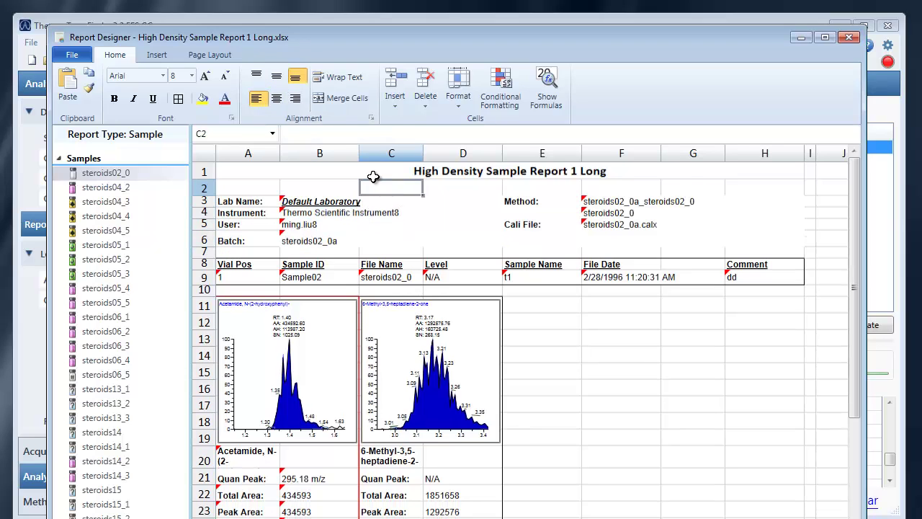
# Step: Open the Format Cells dialog for C2 and browse its number, alignment, font and border settings
pyautogui.click(459, 108)
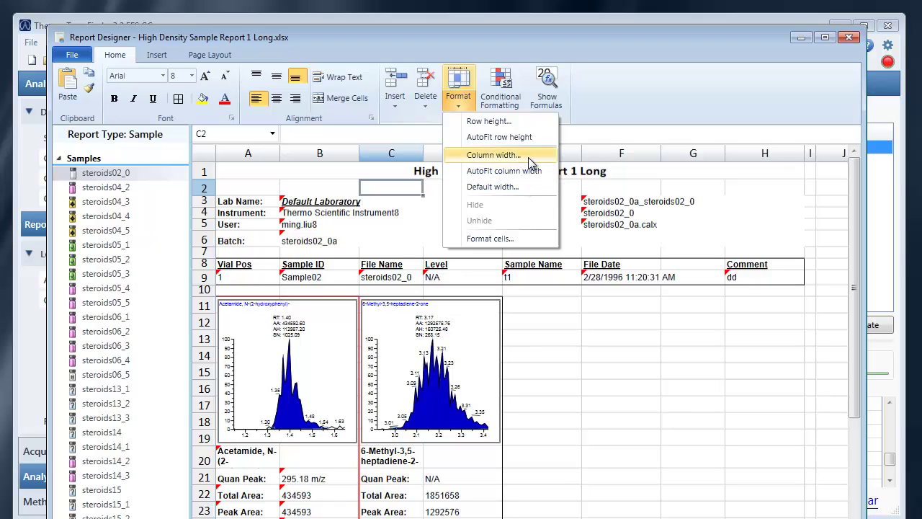
pyautogui.click(507, 240)
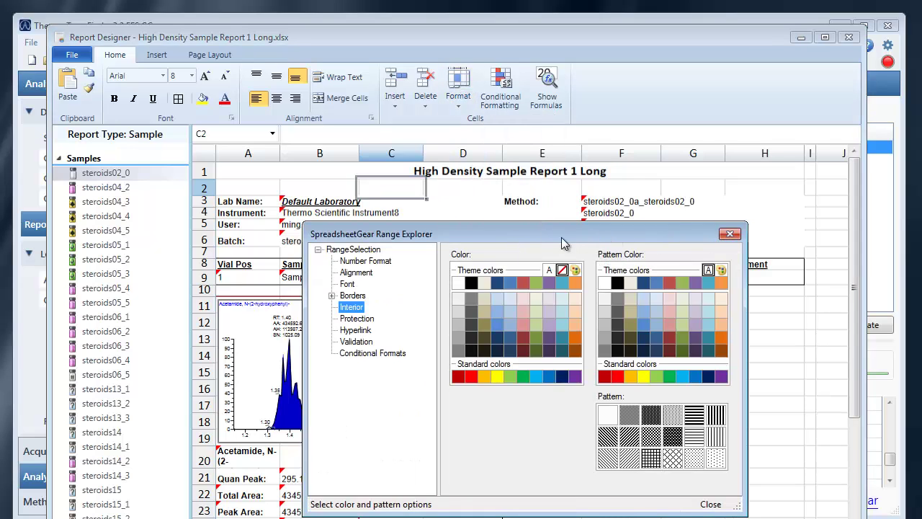
pyautogui.moveTo(559, 240); pyautogui.dragTo(654, 265)
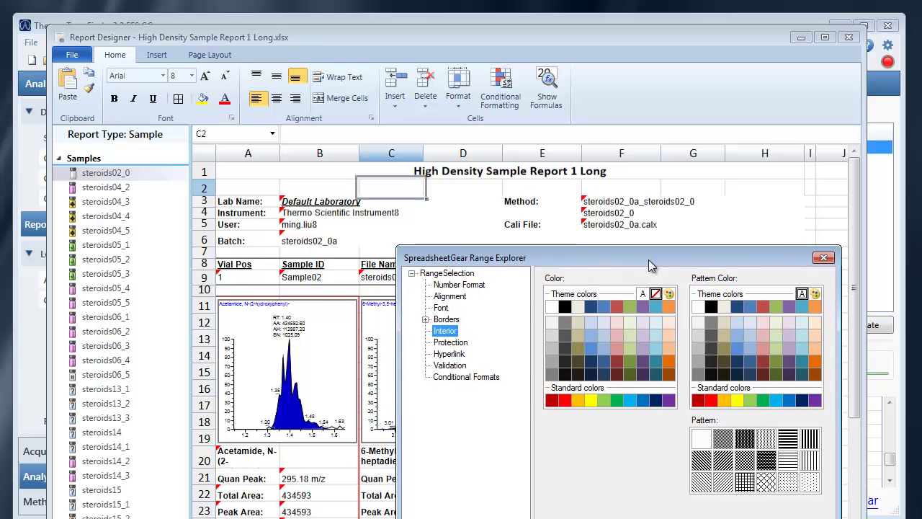
pyautogui.click(454, 287)
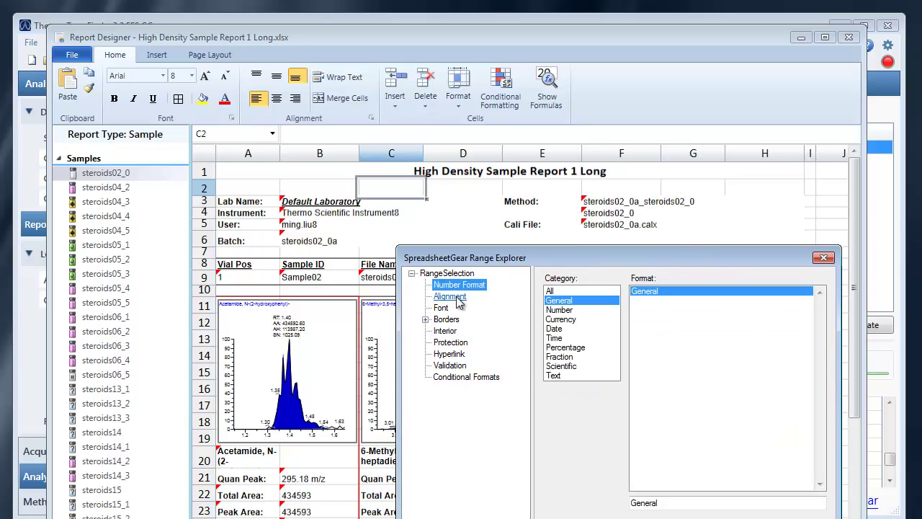
pyautogui.click(451, 296)
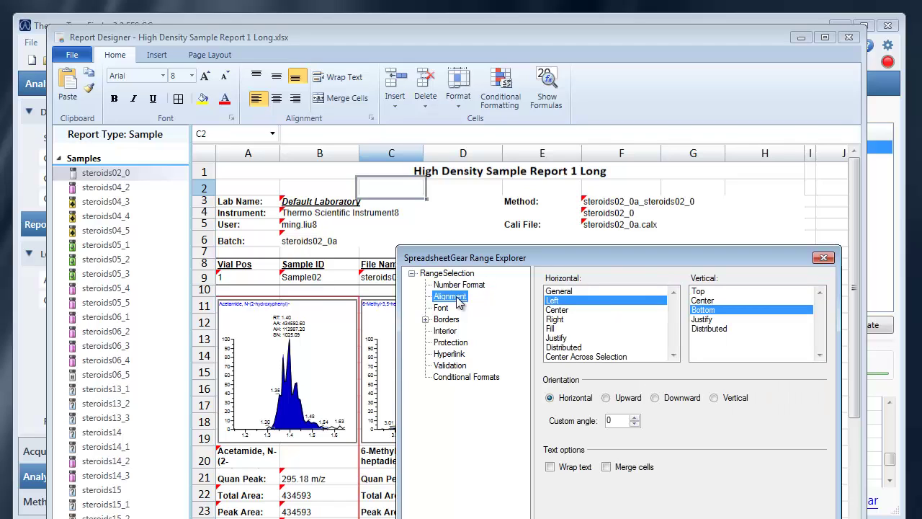
pyautogui.click(442, 308)
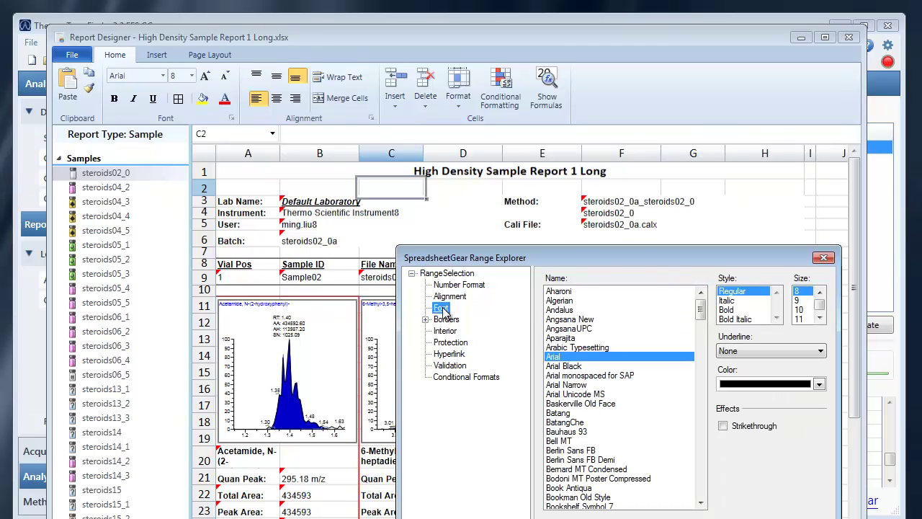
pyautogui.click(446, 320)
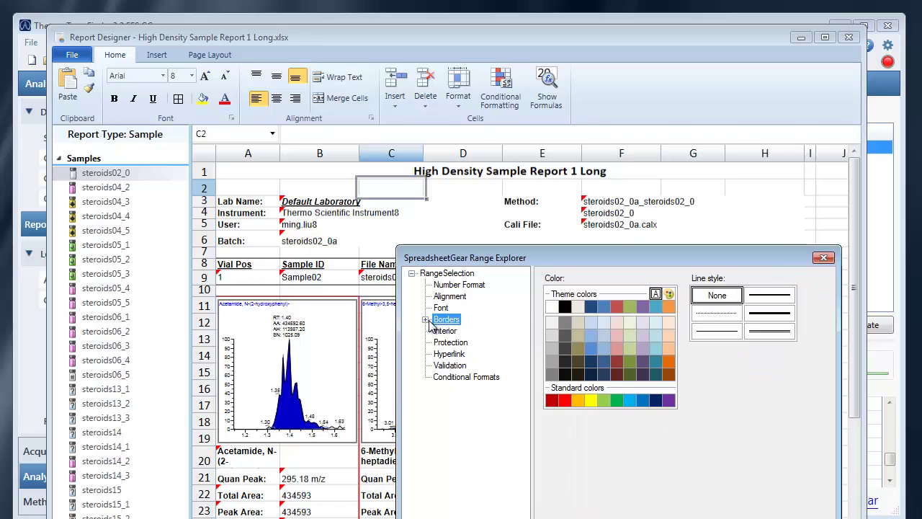
# Step: Give C2 a medium outside border and close the formatting dialog
pyautogui.click(426, 320)
pyautogui.click(457, 330)
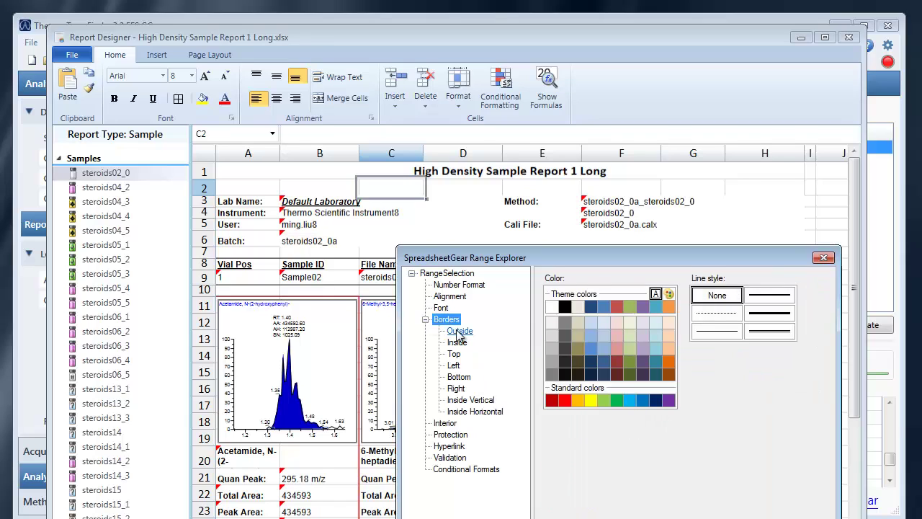
pyautogui.click(765, 297)
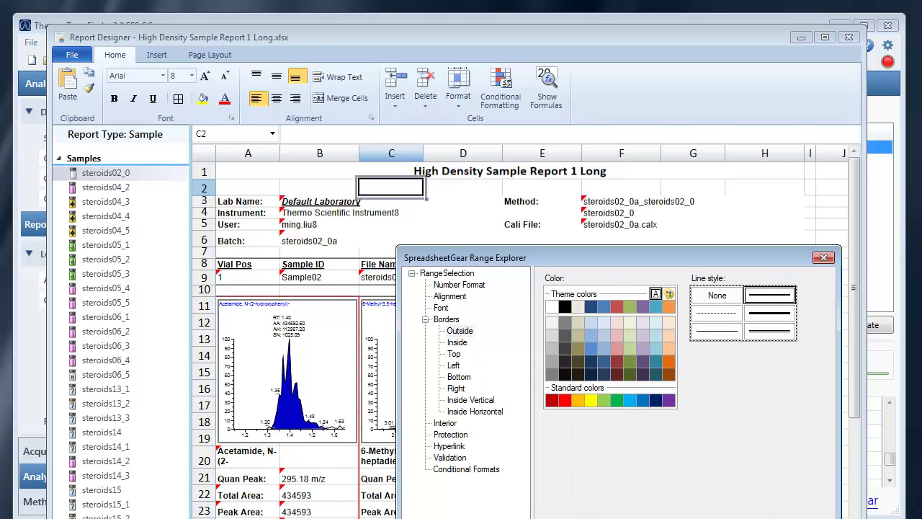
pyautogui.press('Return')
pyautogui.click(458, 211)
pyautogui.moveTo(451, 206); pyautogui.dragTo(512, 230)
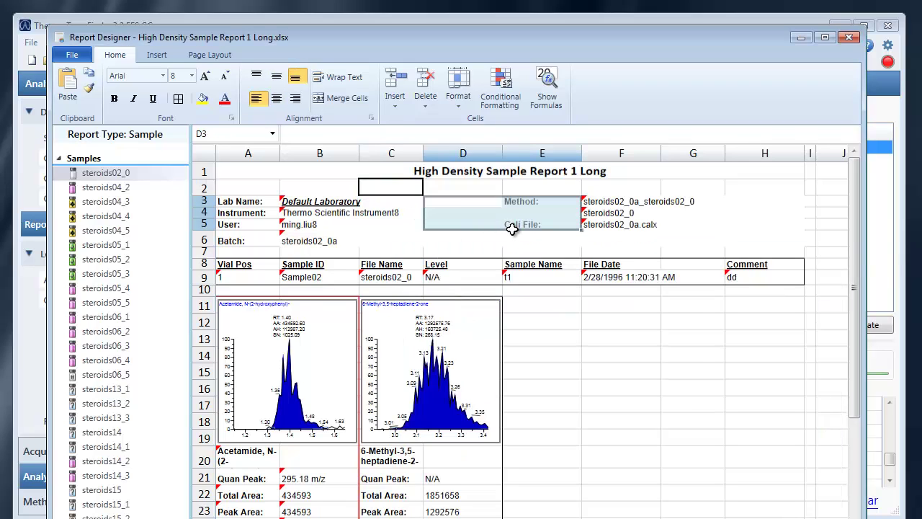
# Step: Review alignment, interior and protection settings for D3:E5, then close the Range Explorer
pyautogui.click(372, 119)
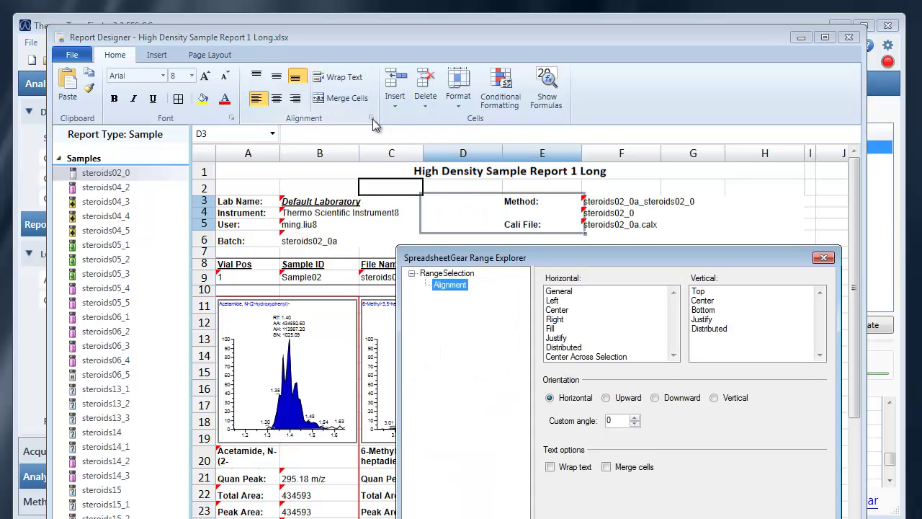
pyautogui.click(824, 258)
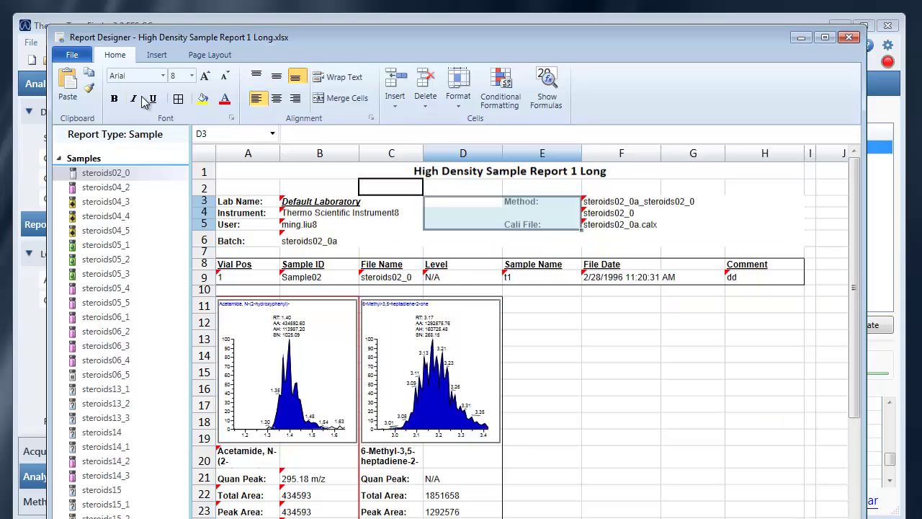
pyautogui.click(232, 119)
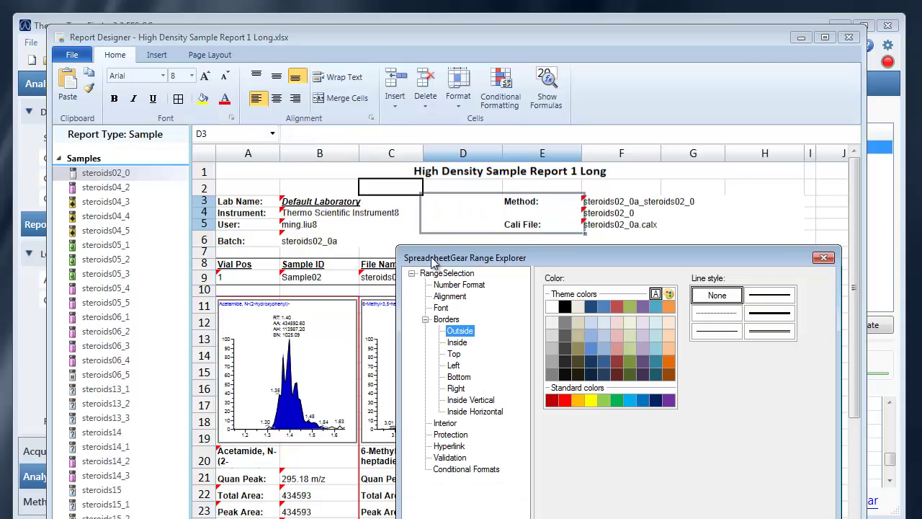
pyautogui.moveTo(473, 261); pyautogui.dragTo(431, 282)
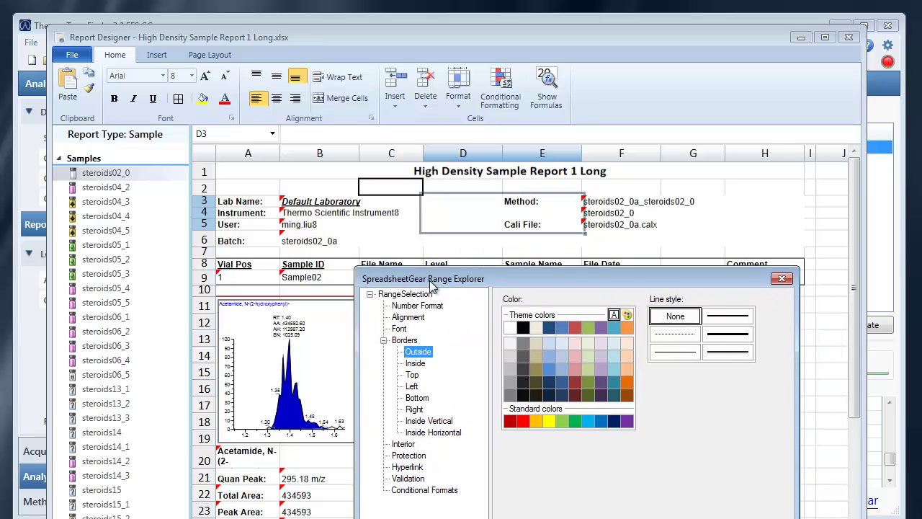
pyautogui.click(403, 445)
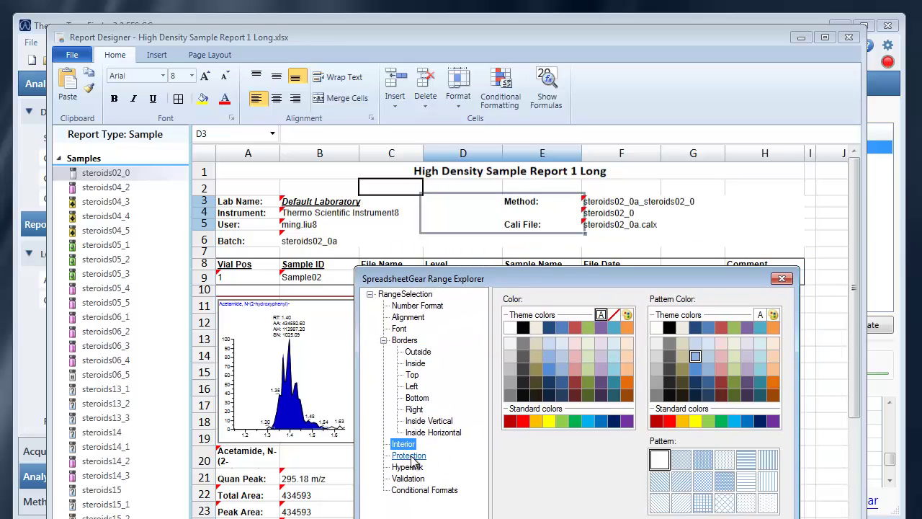
pyautogui.click(409, 455)
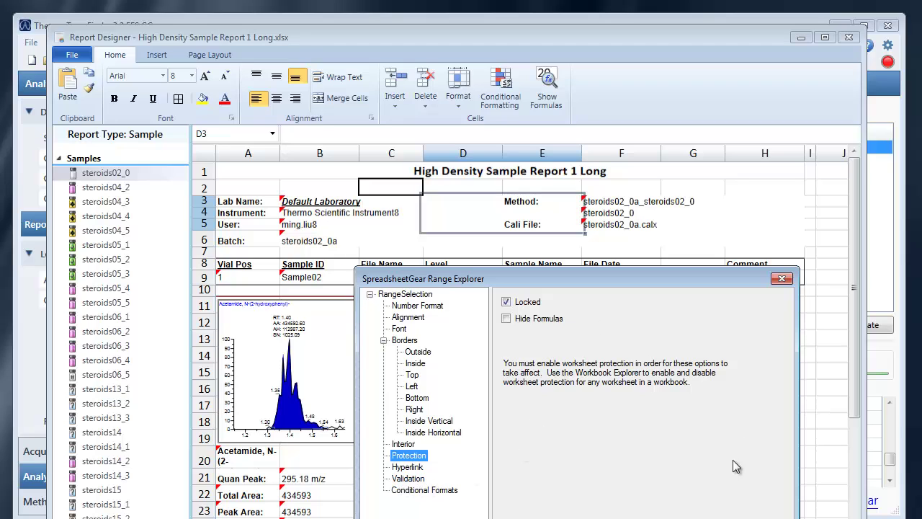
pyautogui.click(782, 279)
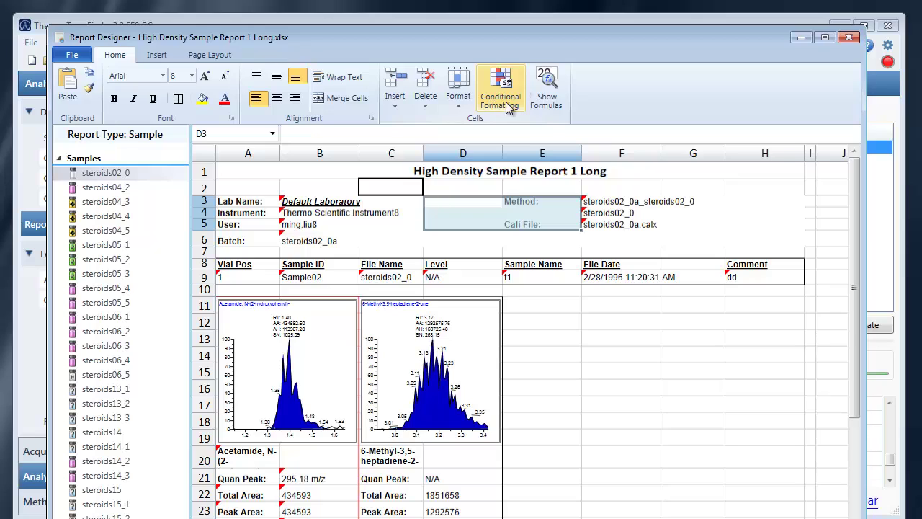
pyautogui.click(547, 107)
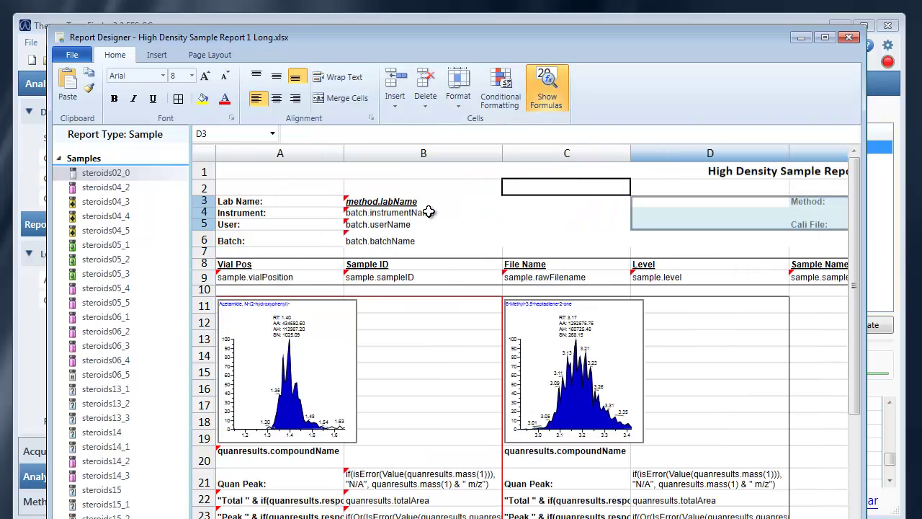
pyautogui.click(423, 212)
pyautogui.click(385, 202)
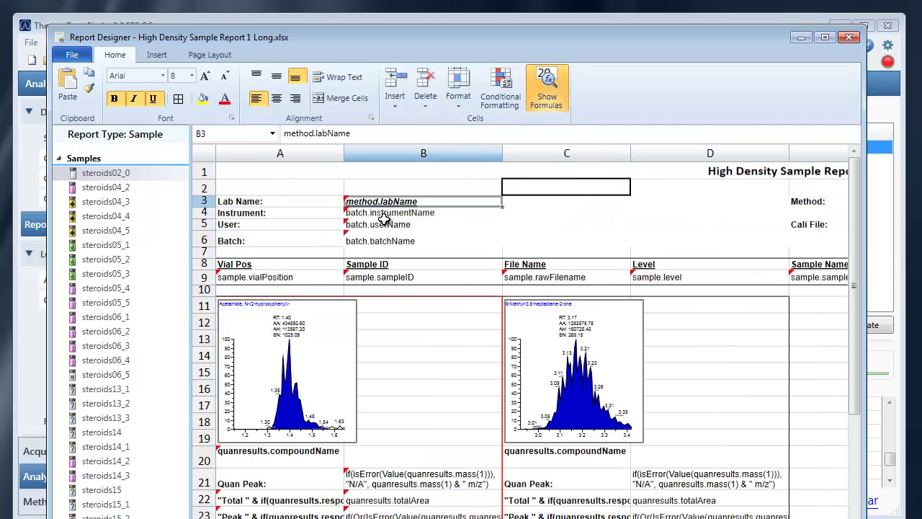
pyautogui.click(384, 224)
pyautogui.click(388, 239)
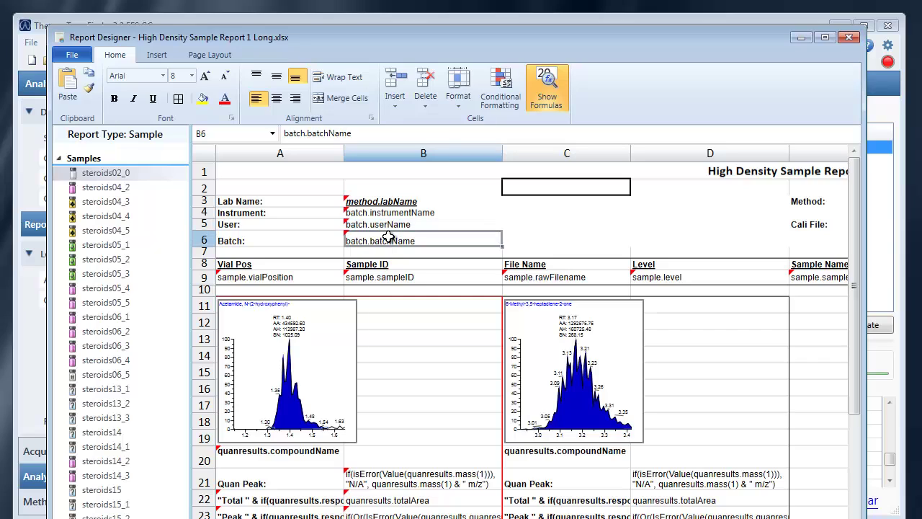
pyautogui.click(395, 225)
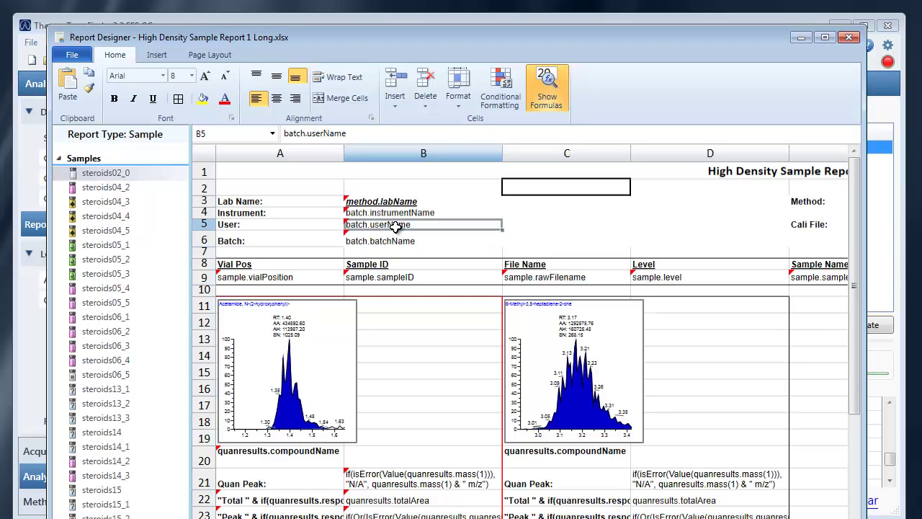
pyautogui.click(546, 90)
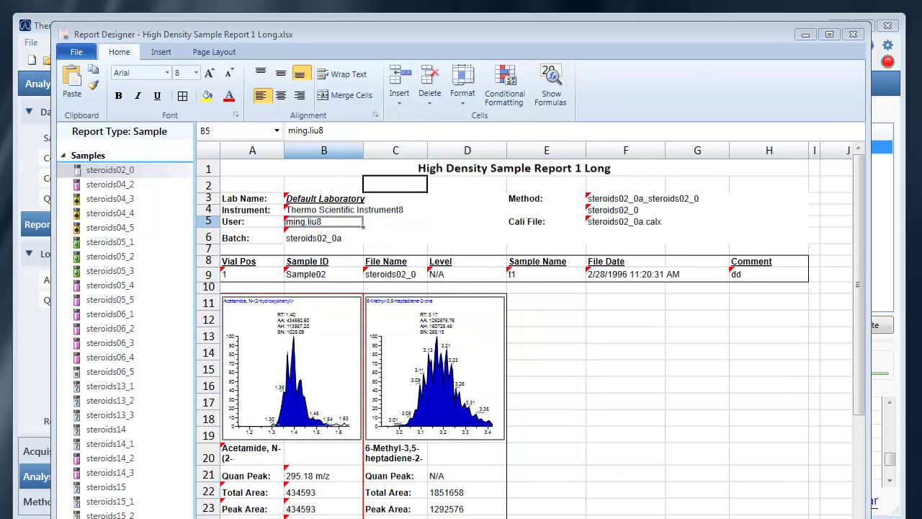
# Step: Add a new blank sheet to the report
pyautogui.click(160, 52)
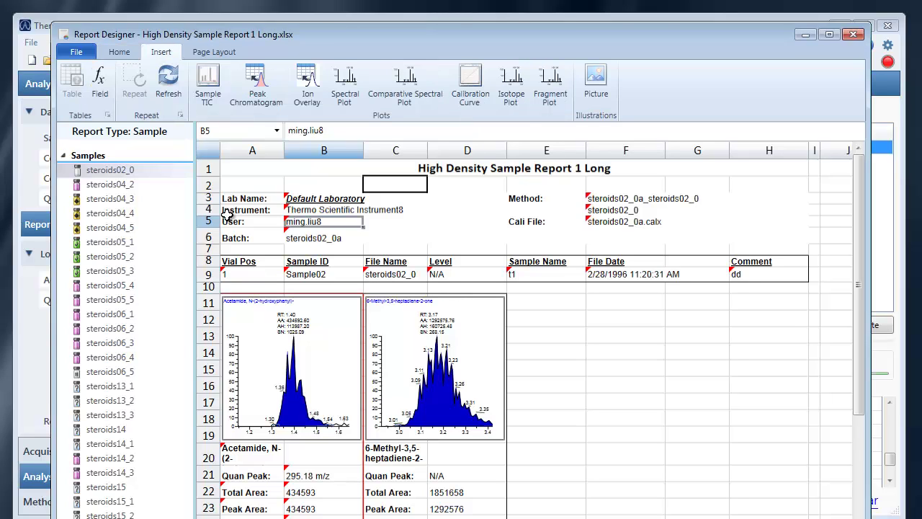
pyautogui.click(115, 56)
pyautogui.click(415, 108)
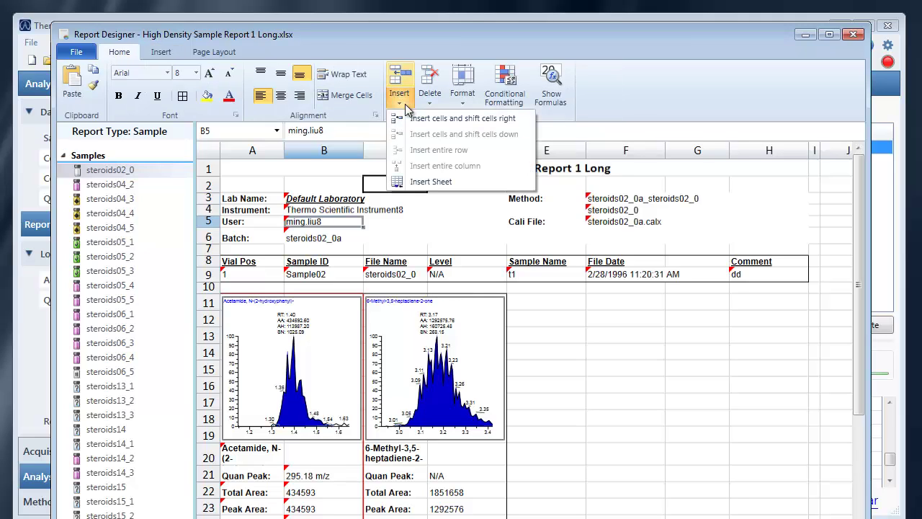
pyautogui.click(417, 180)
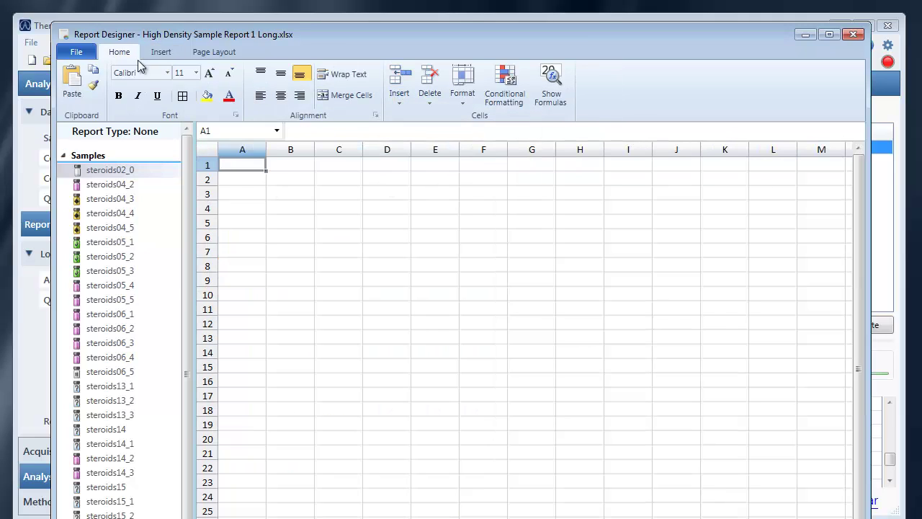
# Step: Start a Sample table at B3 and include Acquisition Date as a column
pyautogui.click(160, 52)
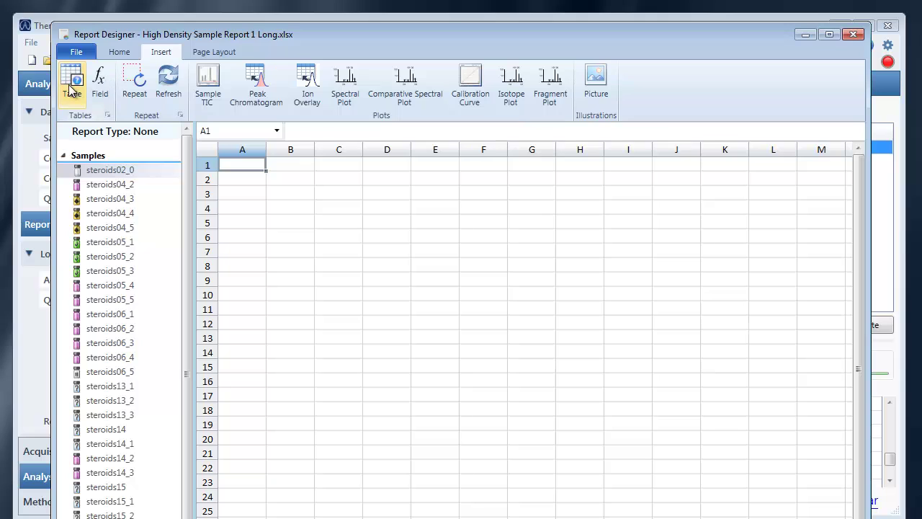
pyautogui.click(272, 193)
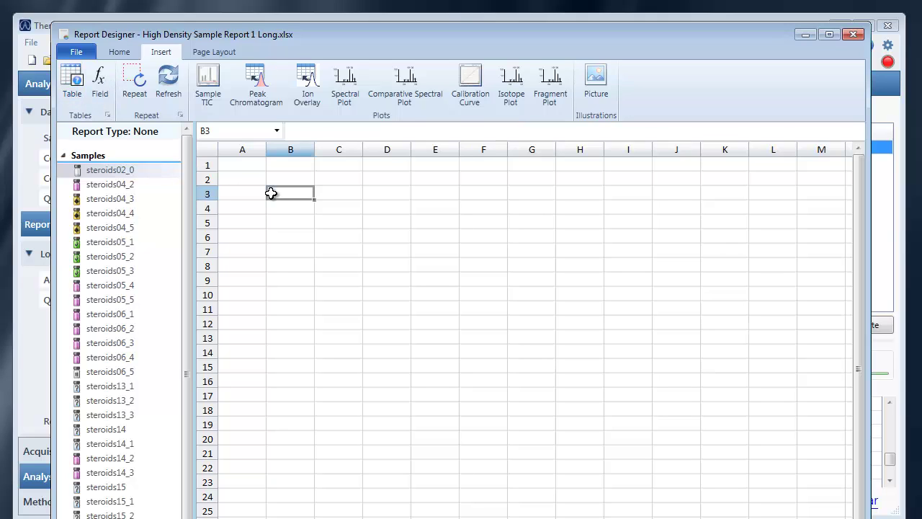
pyautogui.click(72, 81)
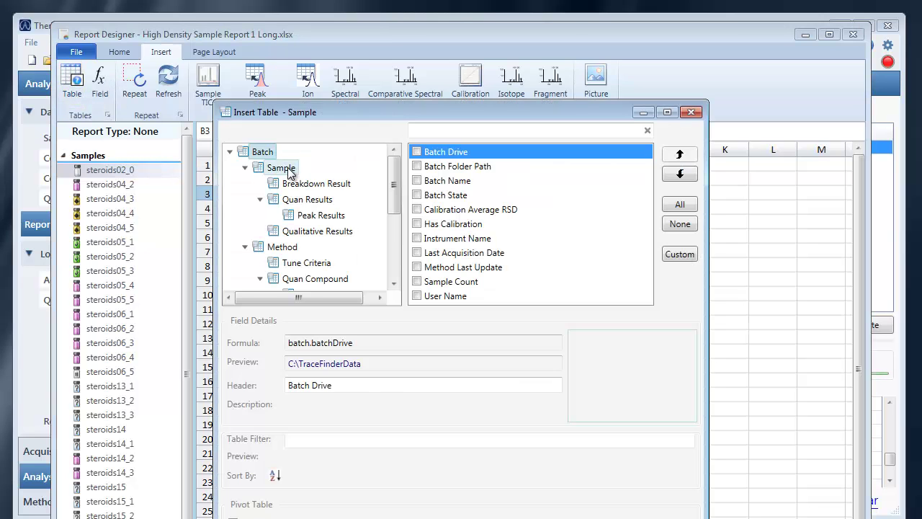
pyautogui.click(288, 170)
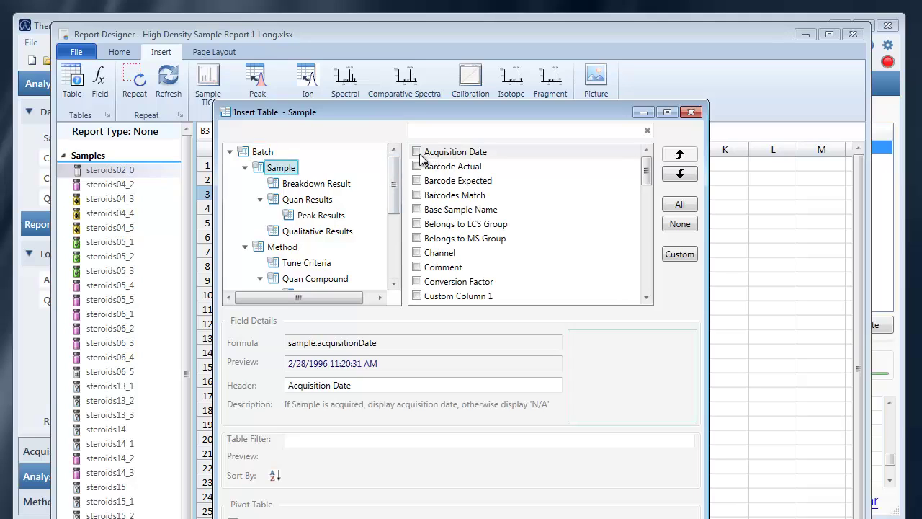
pyautogui.click(417, 154)
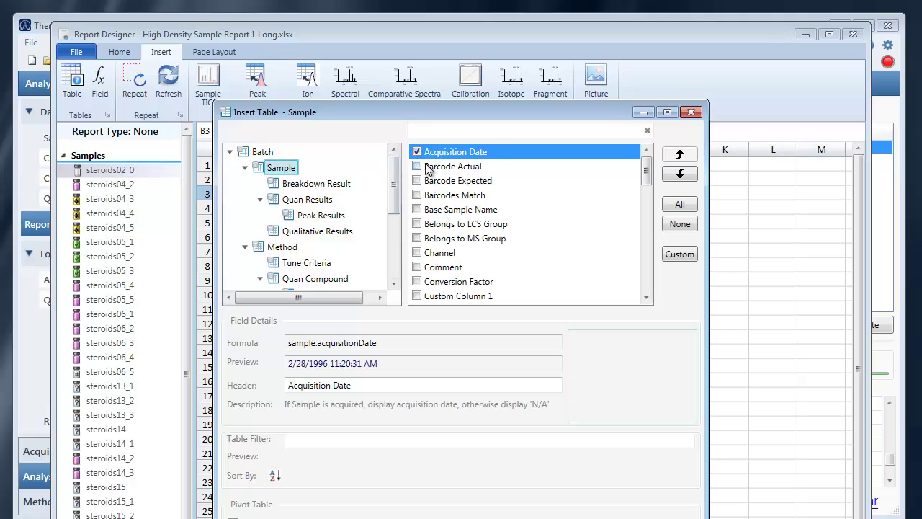
pyautogui.click(465, 268)
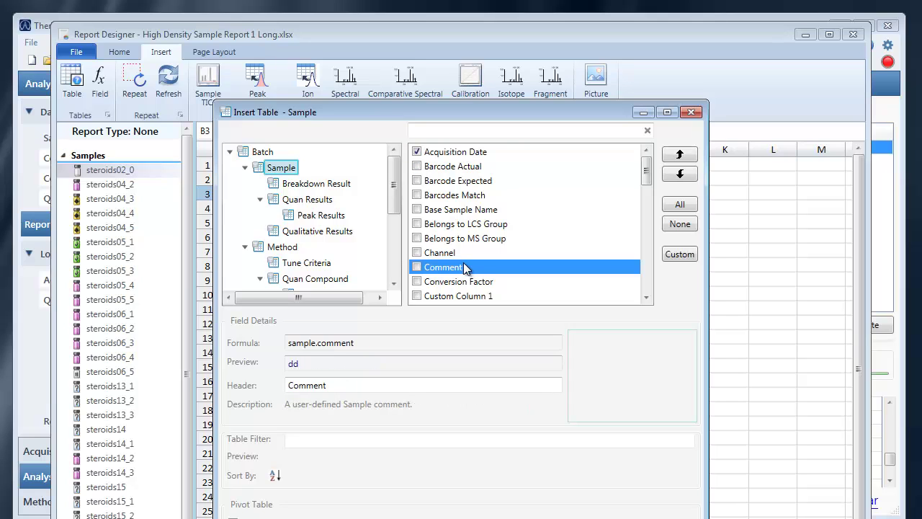
# Step: Search for and add the Raw File Name, Vial Position and Comment columns
pyautogui.click(447, 131)
pyautogui.write('raw')
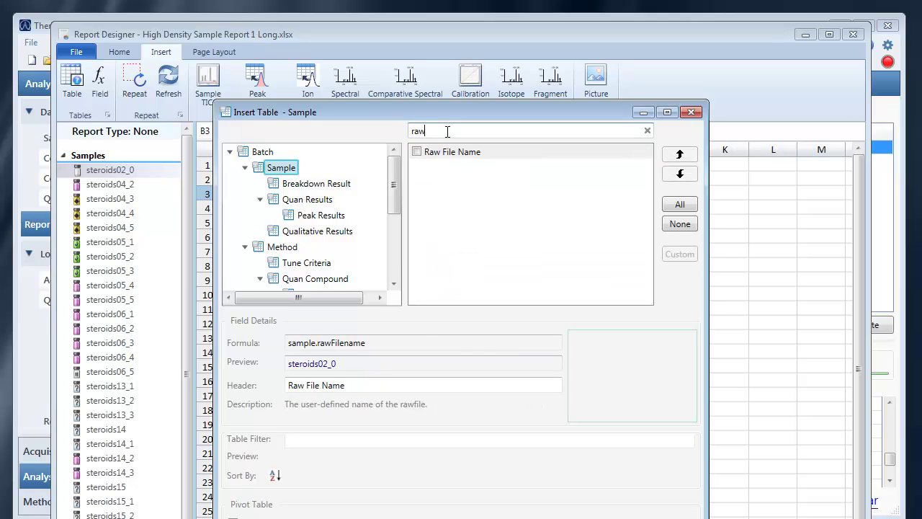
pyautogui.click(417, 152)
pyautogui.moveTo(442, 132); pyautogui.dragTo(395, 133)
pyautogui.press('BackSpace')
pyautogui.write('vi')
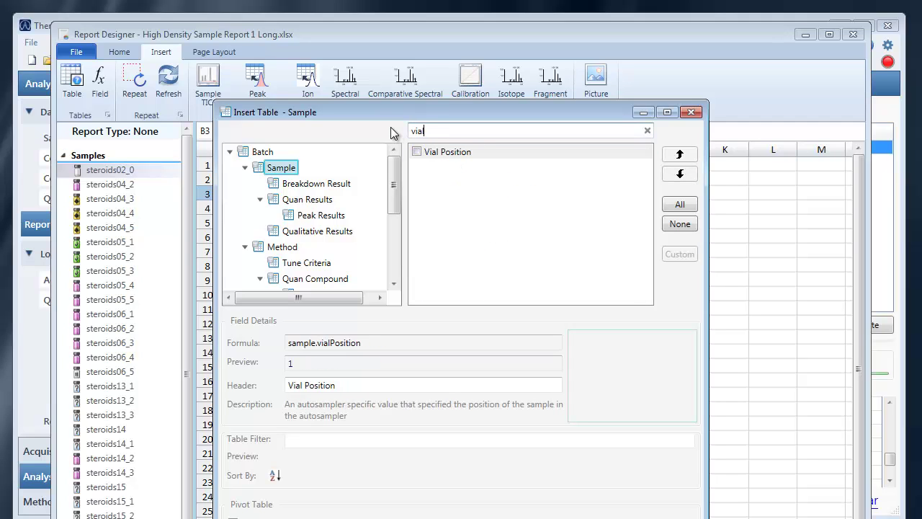
pyautogui.write('al')
pyautogui.click(417, 153)
pyautogui.click(440, 134)
pyautogui.press('BackSpace')
pyautogui.write('com')
pyautogui.click(418, 152)
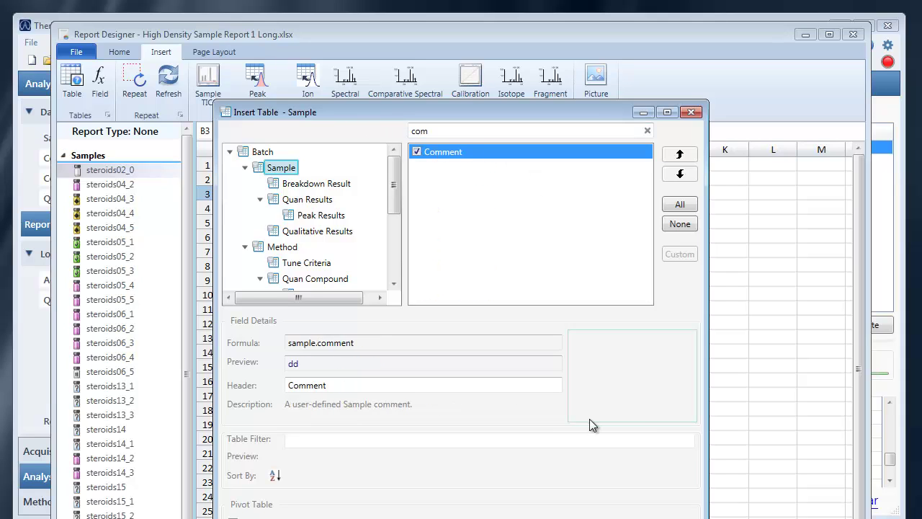
# Step: Insert the sample table and set the report type to Batch (All samples and compounds)
pyautogui.press('Return')
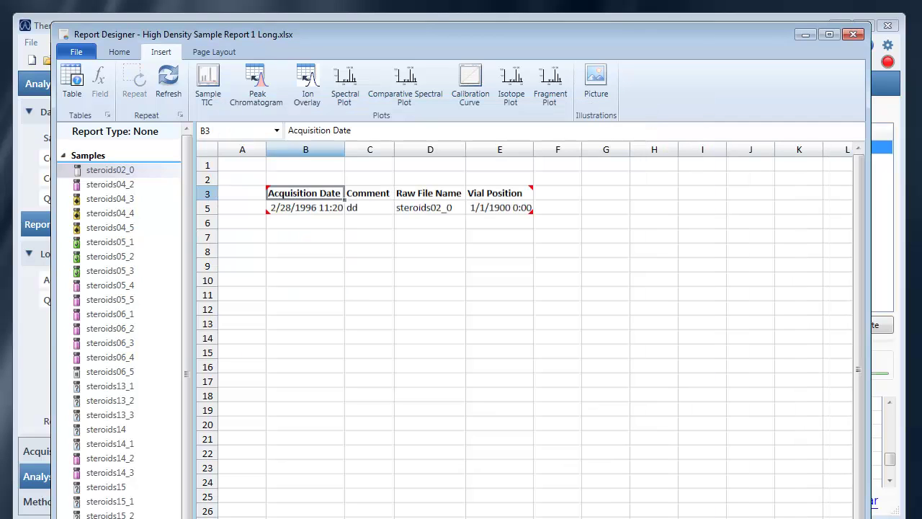
pyautogui.click(314, 208)
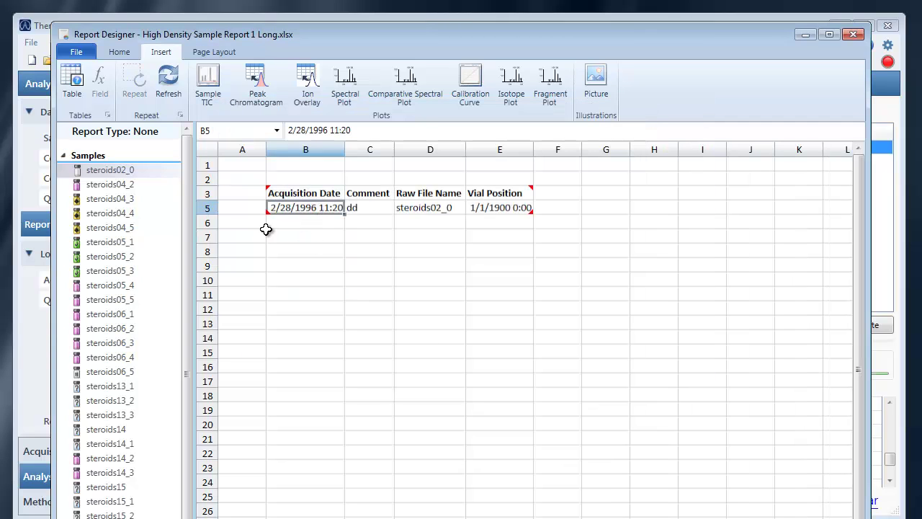
pyautogui.click(142, 134)
pyautogui.click(279, 244)
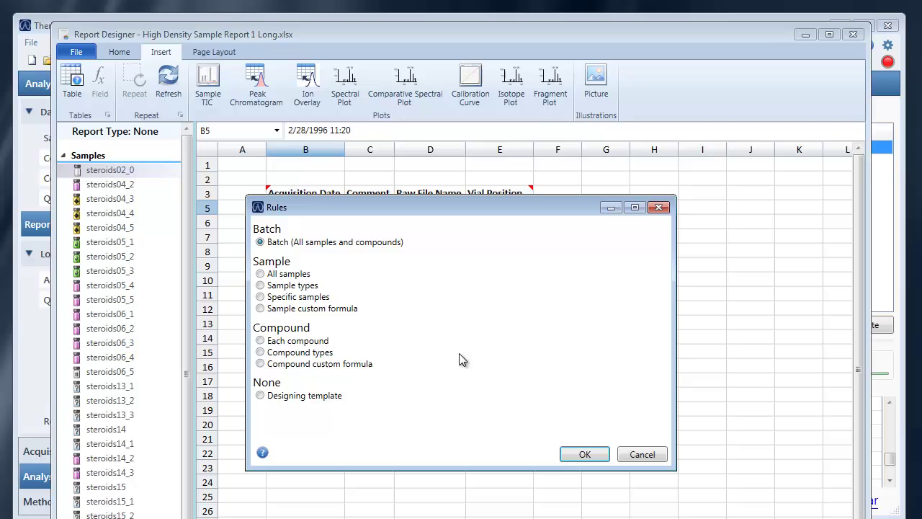
pyautogui.click(581, 454)
pyautogui.click(364, 217)
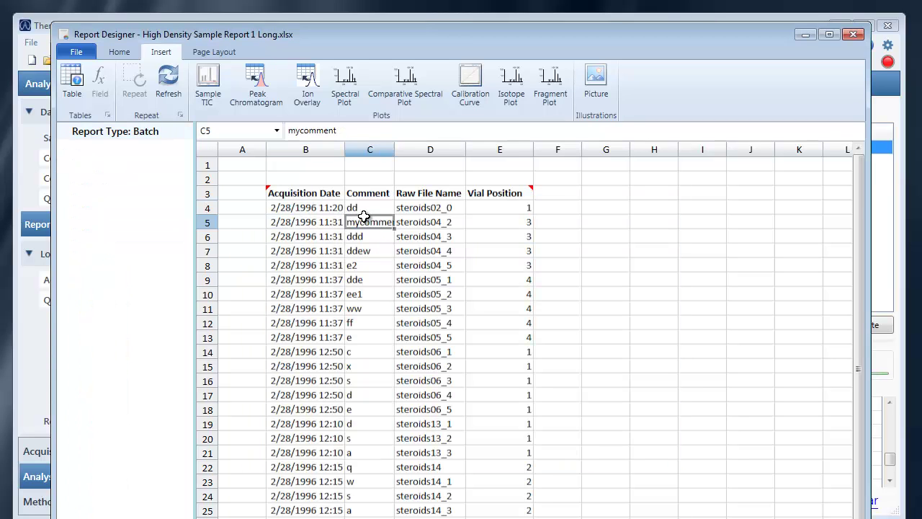
pyautogui.moveTo(339, 150); pyautogui.dragTo(533, 154)
# Step: Auto-fit columns B through E so comments like mycomment and ddew show fully
pyautogui.doubleClick(534, 151)
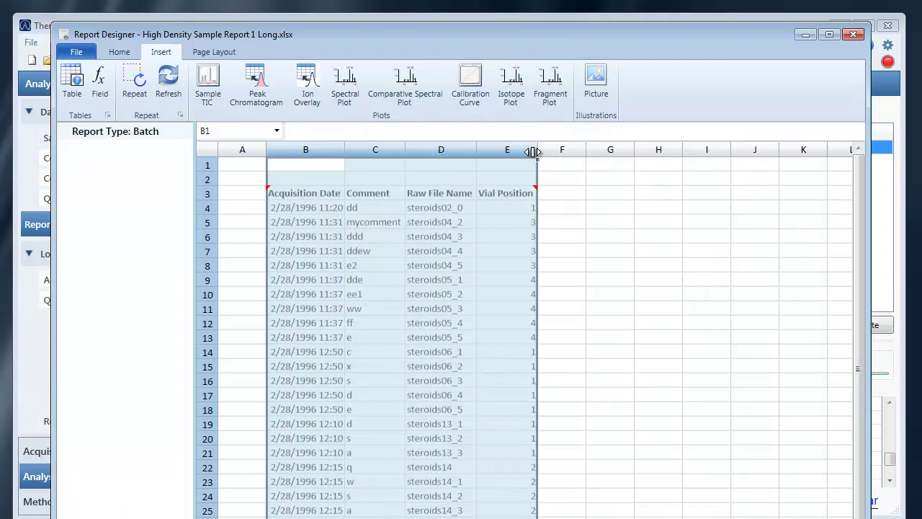
pyautogui.click(387, 252)
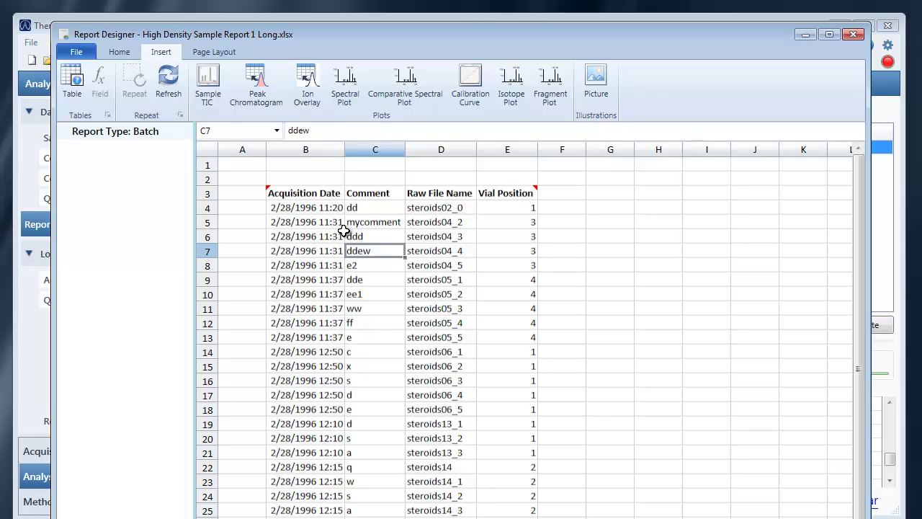
pyautogui.click(375, 222)
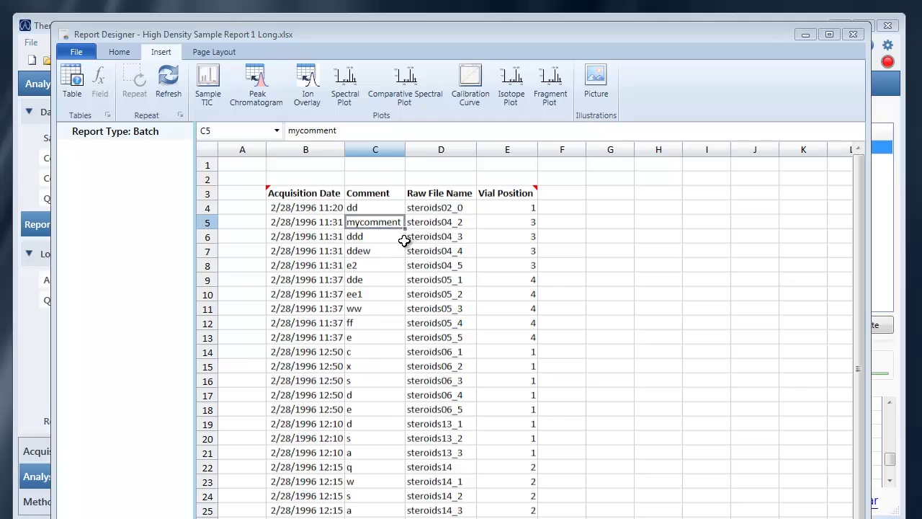
pyautogui.click(372, 251)
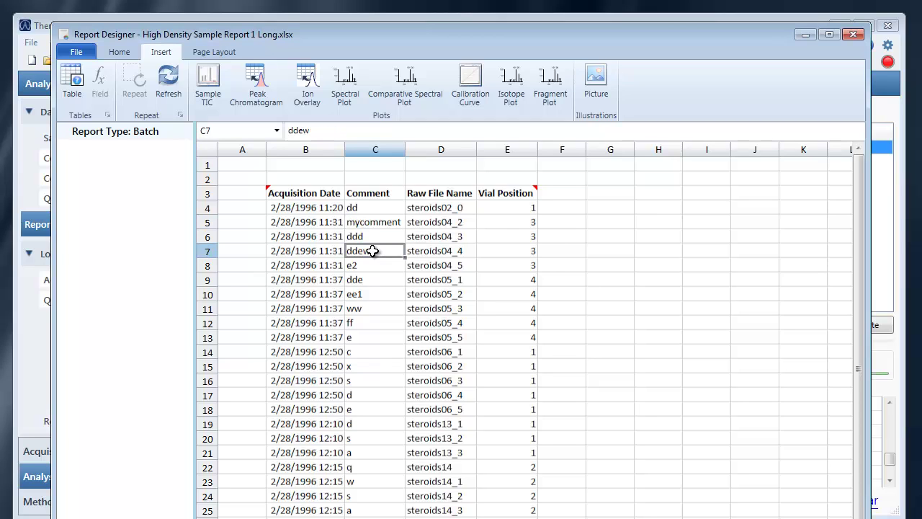
# Step: Open and dismiss the C7 cell options, then select cells inside the sample table
pyautogui.rightClick(372, 250)
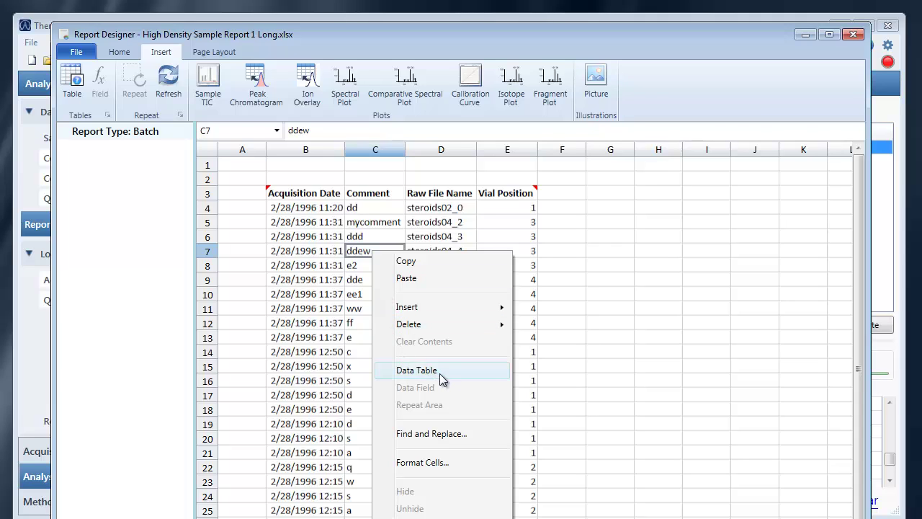
pyautogui.click(342, 254)
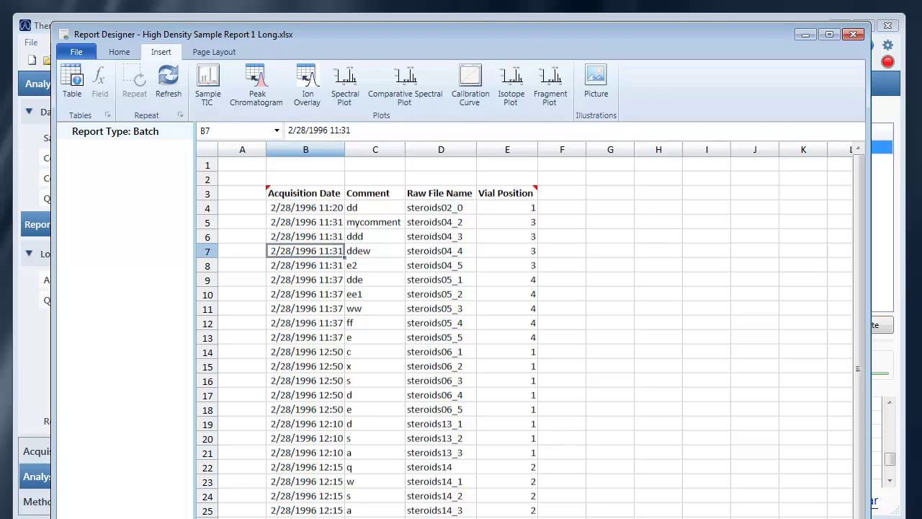
pyautogui.click(268, 189)
pyautogui.press('Escape')
pyautogui.click(308, 201)
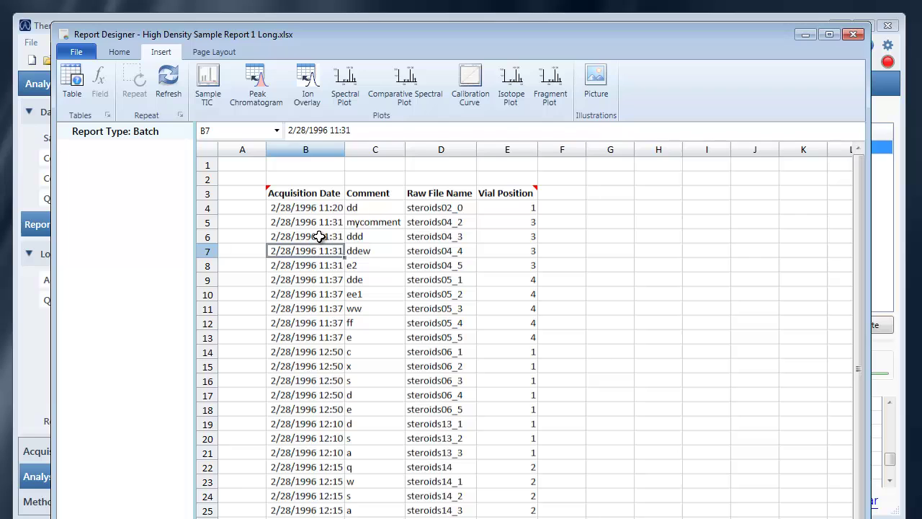
pyautogui.click(320, 237)
# Step: Sort the sample data table ascending by Vial Position
pyautogui.rightClick(321, 239)
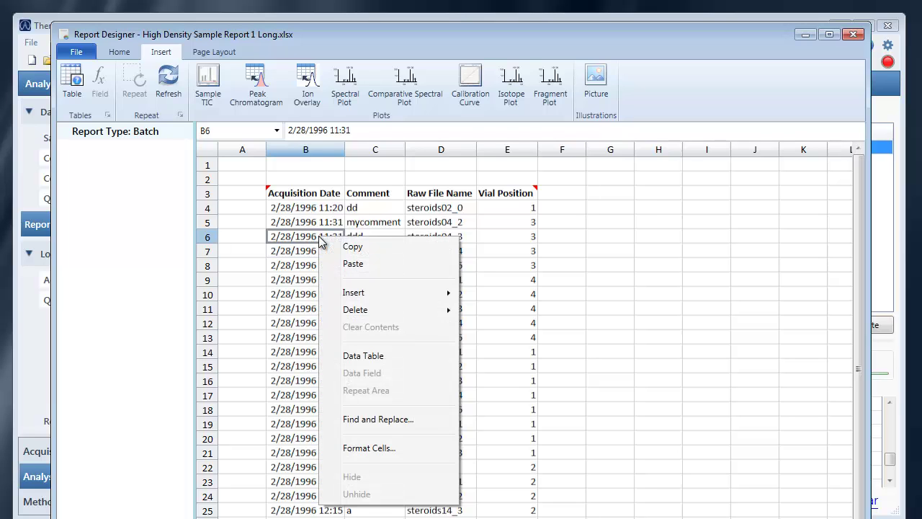
pyautogui.click(363, 355)
pyautogui.moveTo(386, 112); pyautogui.dragTo(559, 90)
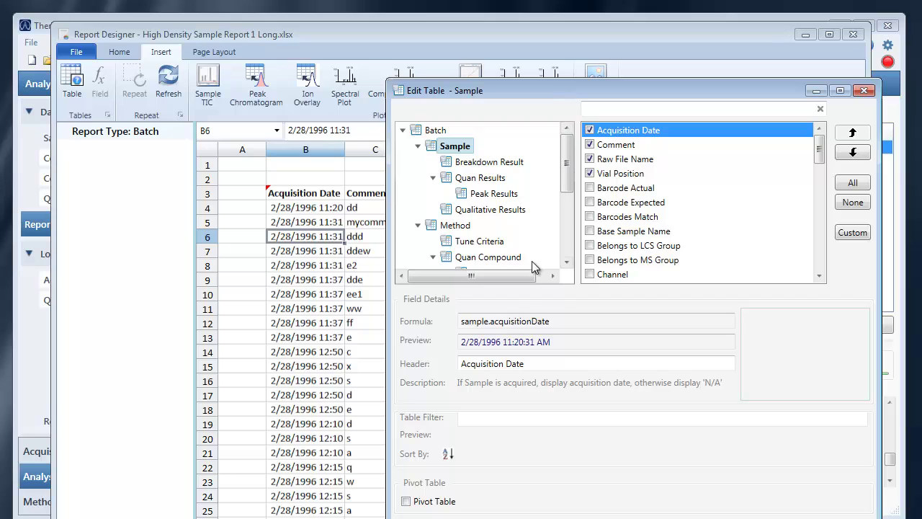
pyautogui.click(621, 177)
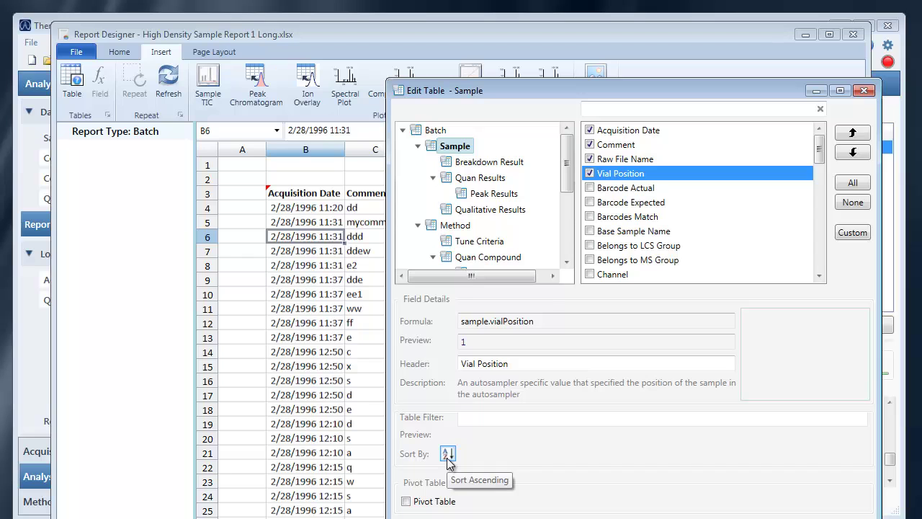
pyautogui.moveTo(477, 91); pyautogui.dragTo(657, 96)
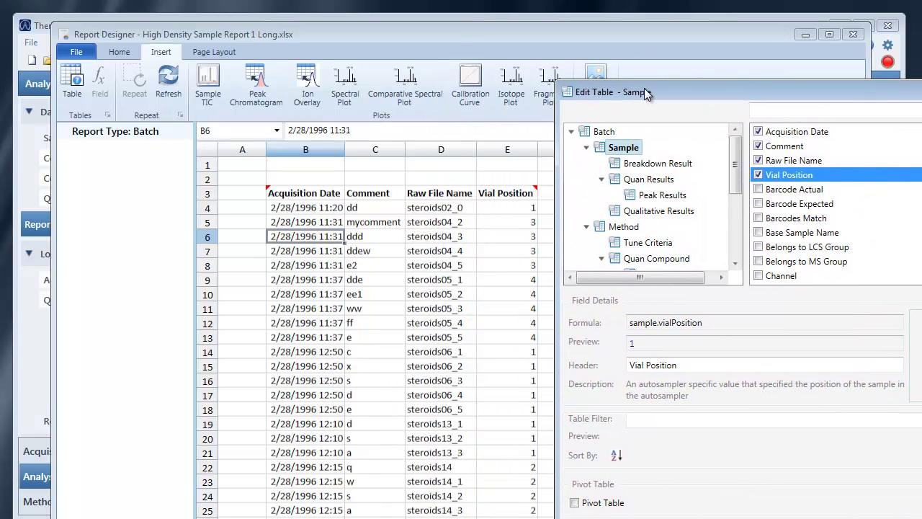
pyautogui.click(616, 456)
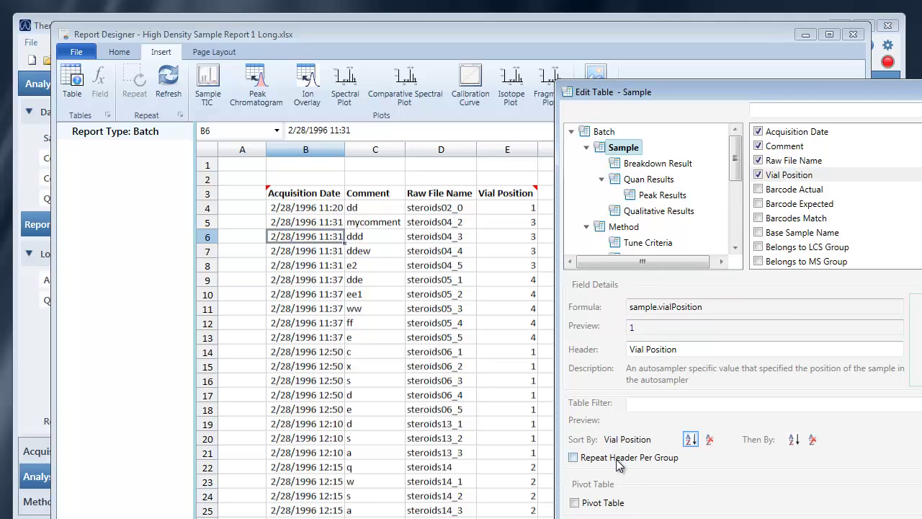
pyautogui.press('Return')
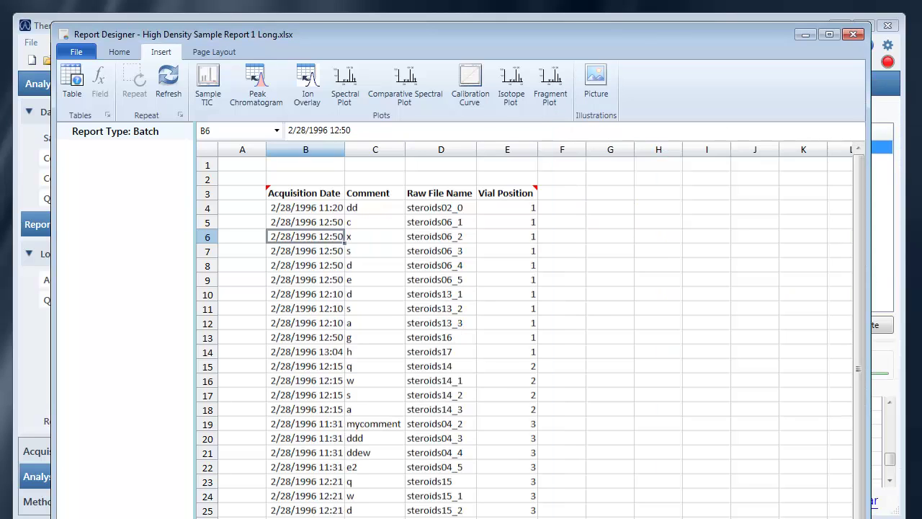
# Step: Reopen the table editor from the Vial Position column
pyautogui.click(500, 381)
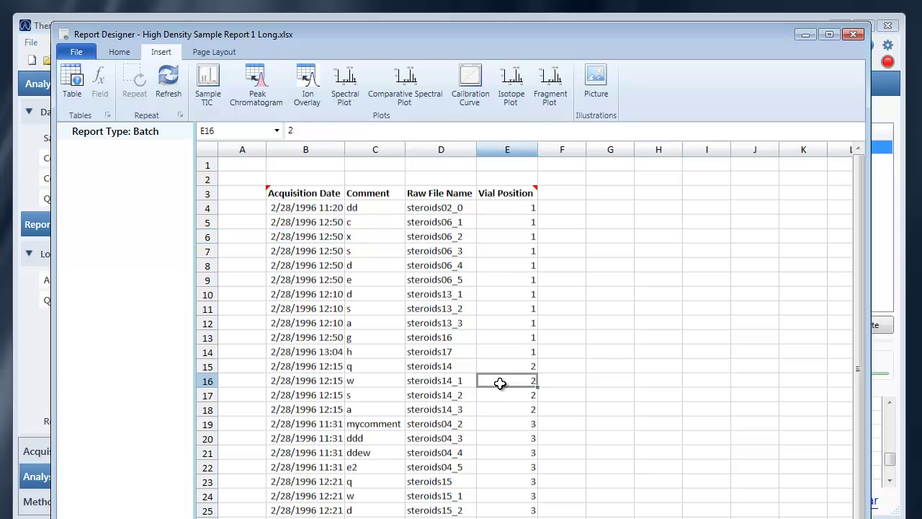
pyautogui.click(497, 275)
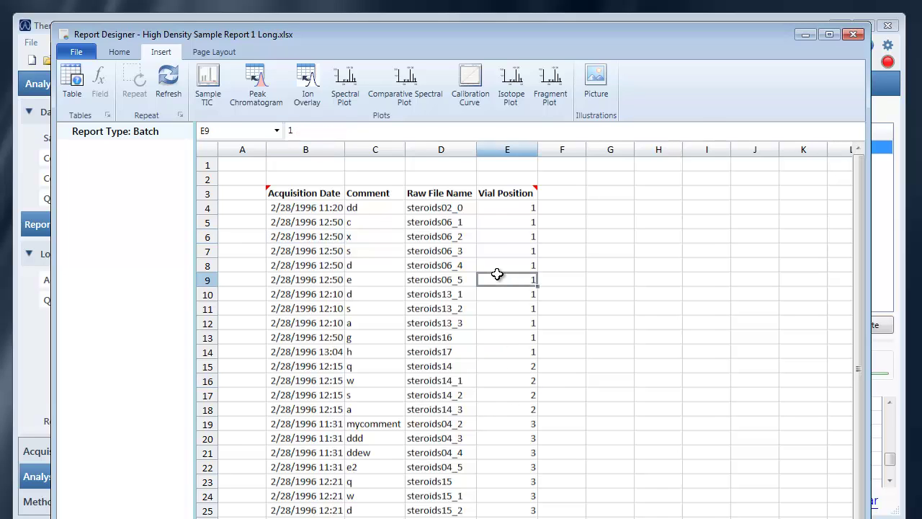
pyautogui.doubleClick(497, 274)
pyautogui.moveTo(432, 114); pyautogui.dragTo(691, 120)
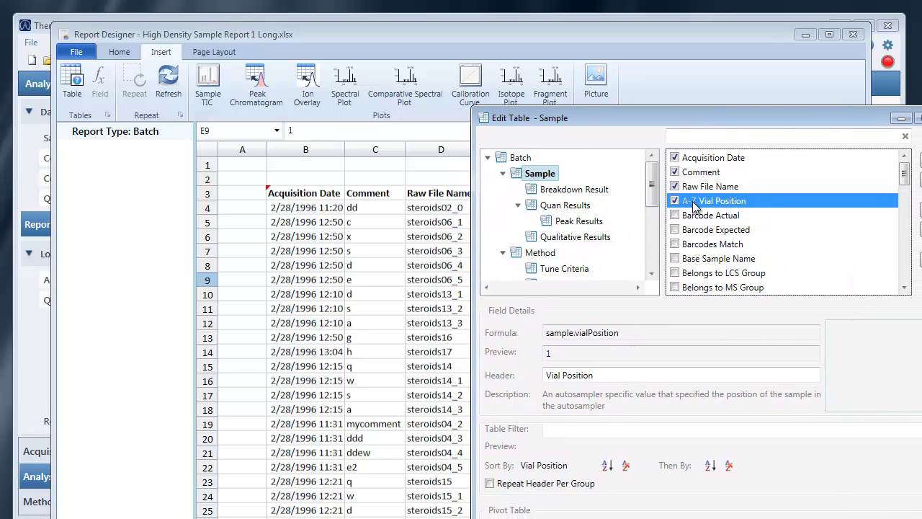
# Step: Turn on Repeat Header Per Group for the Vial Position grouping and apply it
pyautogui.click(696, 216)
pyautogui.click(703, 203)
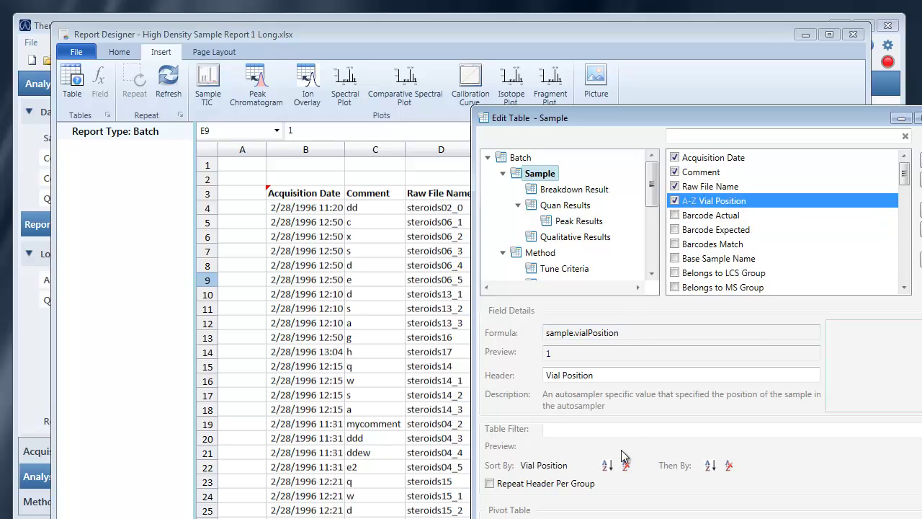
pyautogui.click(518, 486)
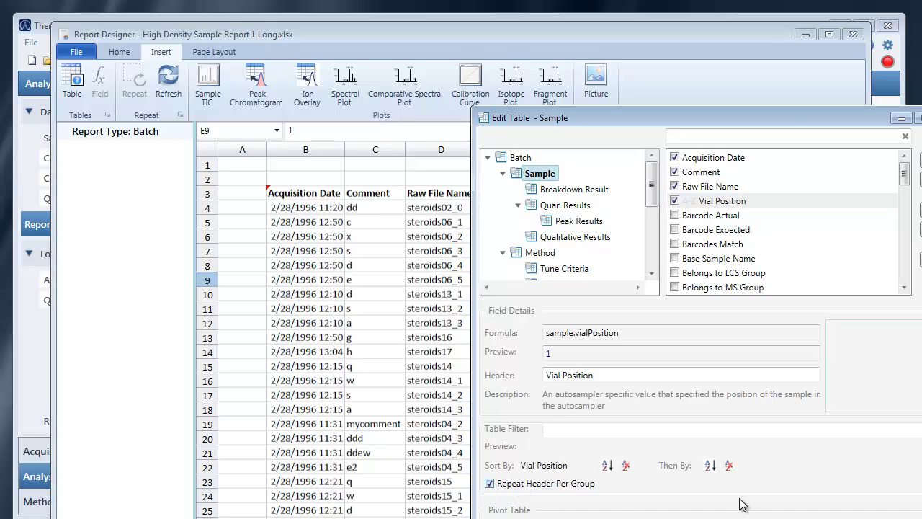
pyautogui.moveTo(778, 122); pyautogui.dragTo(735, 90)
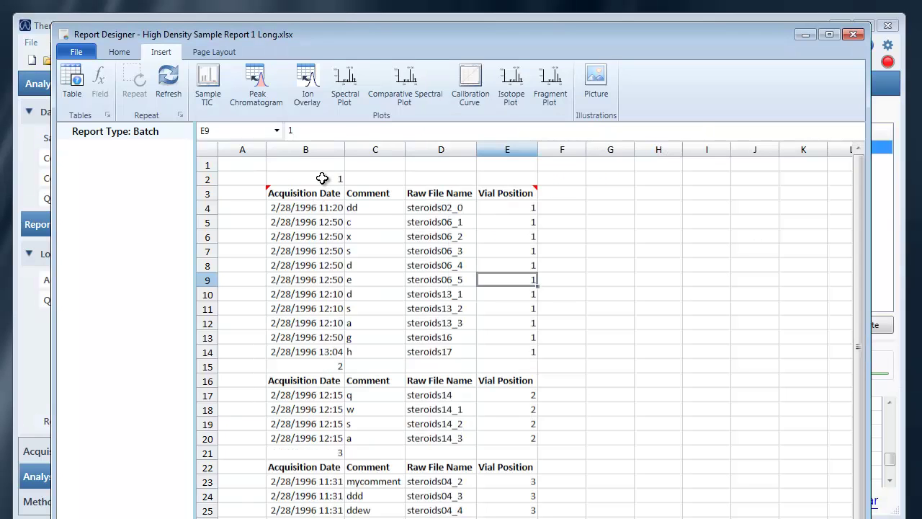
pyautogui.click(322, 180)
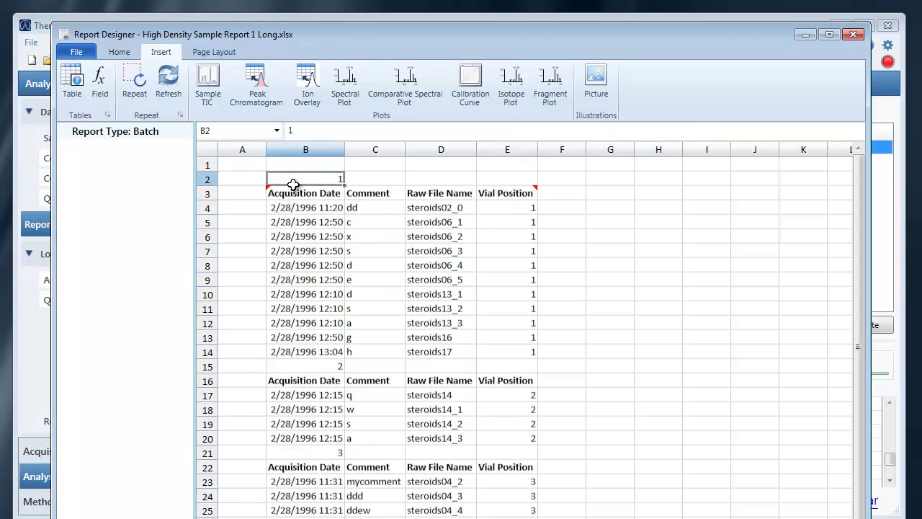
# Step: Check the group numbers in B2 and B15 and the first group's rows B4:E14
pyautogui.click(323, 367)
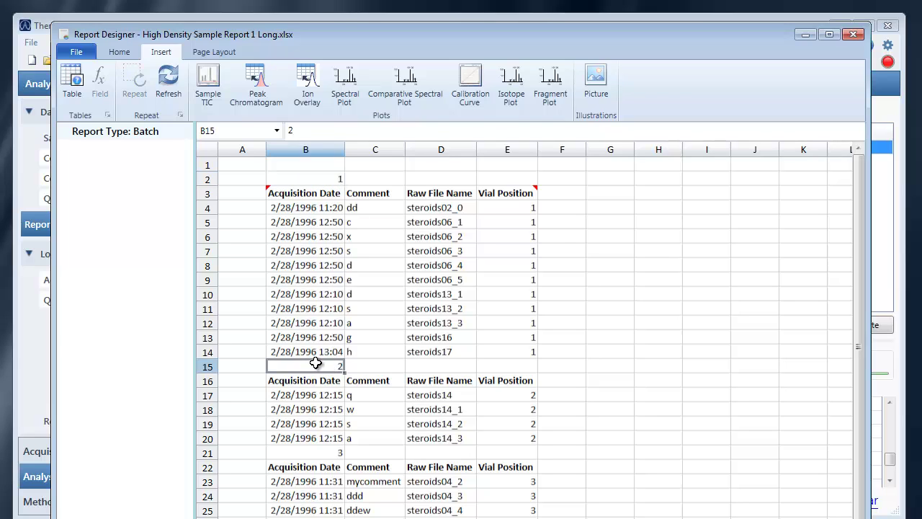
pyautogui.click(330, 179)
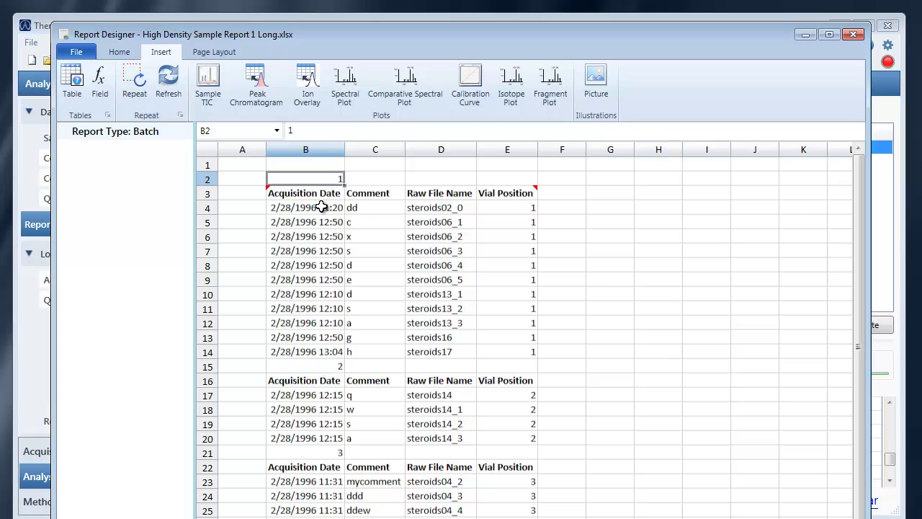
pyautogui.moveTo(315, 207); pyautogui.dragTo(492, 352)
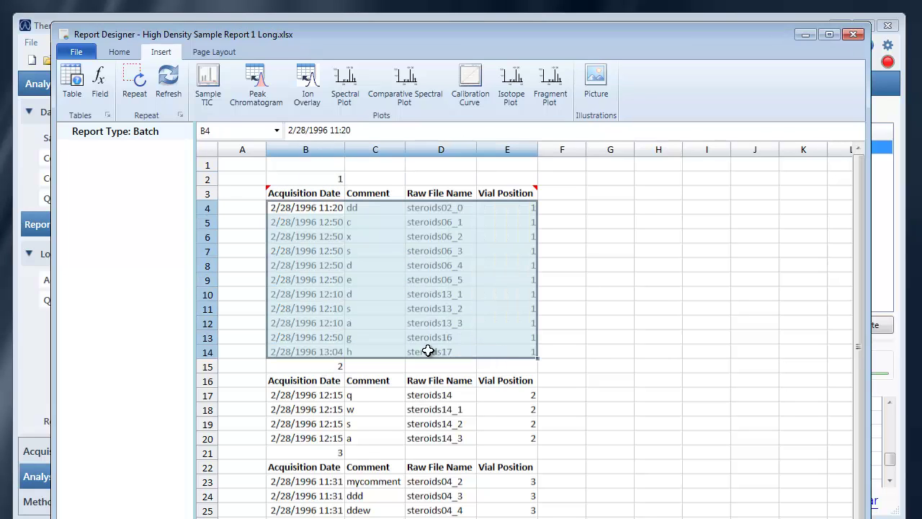
pyautogui.click(326, 366)
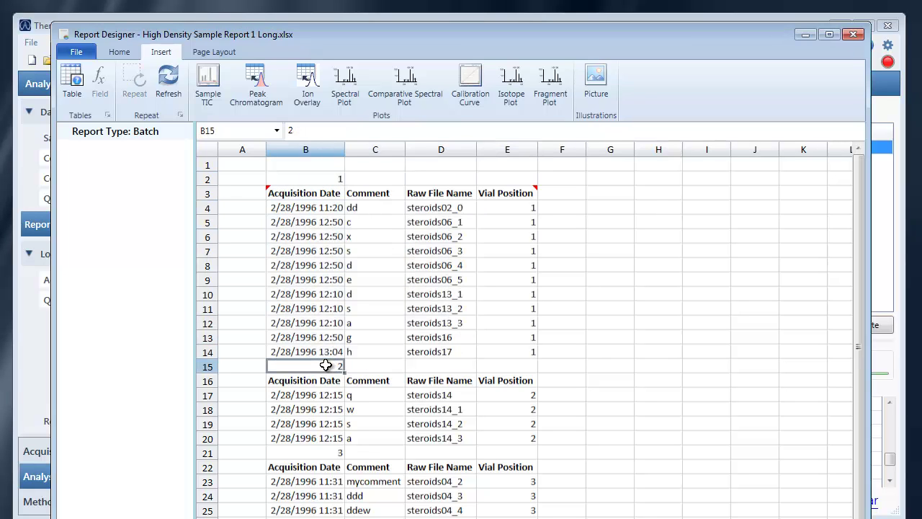
pyautogui.scroll(-3, 325, 365)
pyautogui.scroll(3, 326, 365)
pyautogui.click(328, 194)
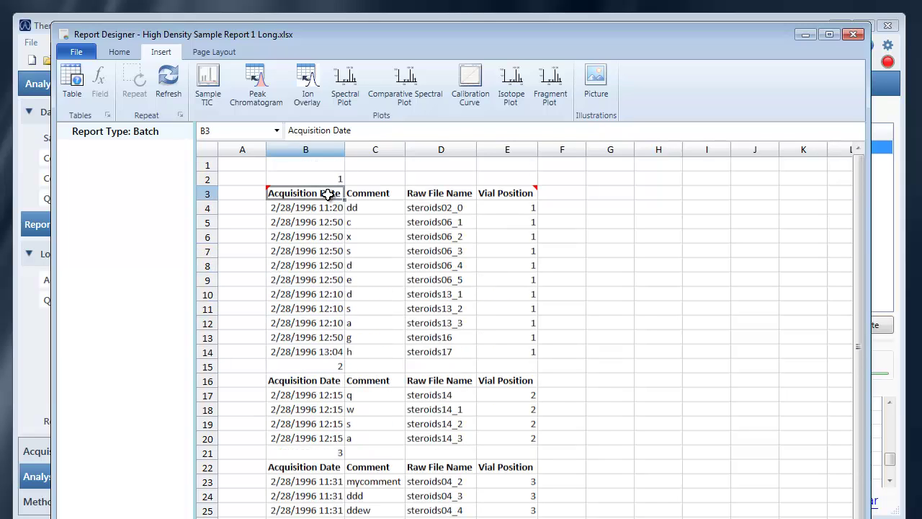
# Step: Turn off Repeat Header Per Group, put Comment first and Vial Position above Raw File Name
pyautogui.doubleClick(328, 195)
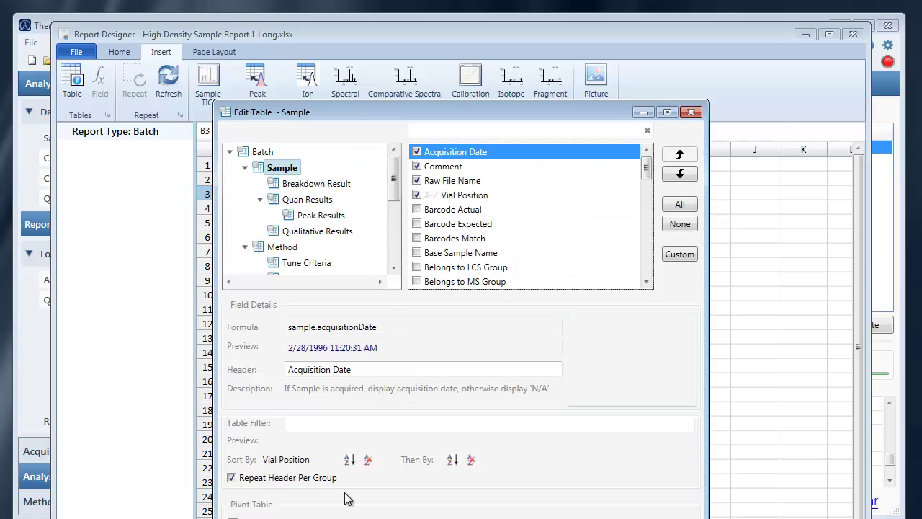
pyautogui.click(311, 484)
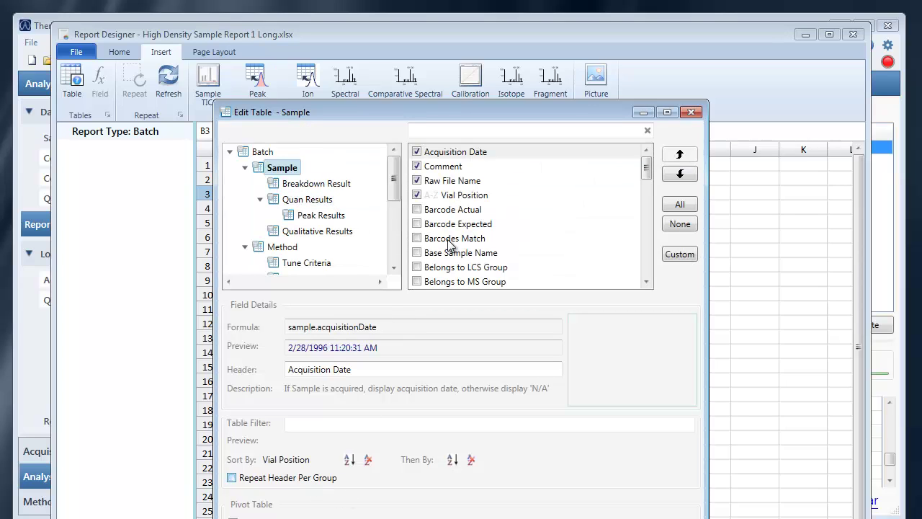
pyautogui.click(458, 193)
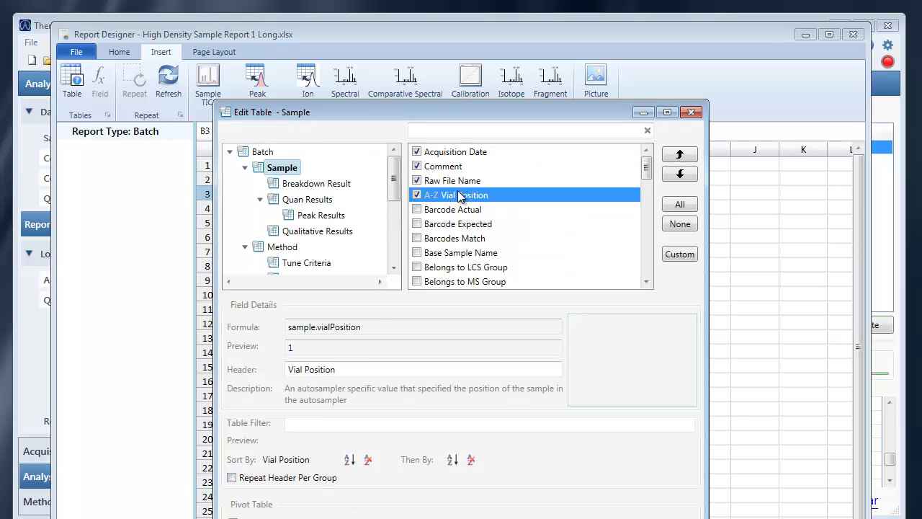
pyautogui.click(680, 155)
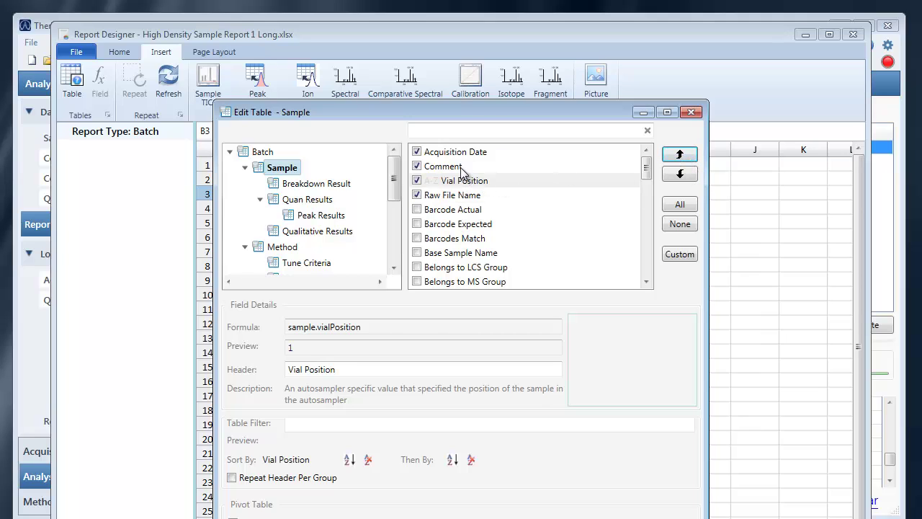
pyautogui.click(464, 167)
pyautogui.click(680, 155)
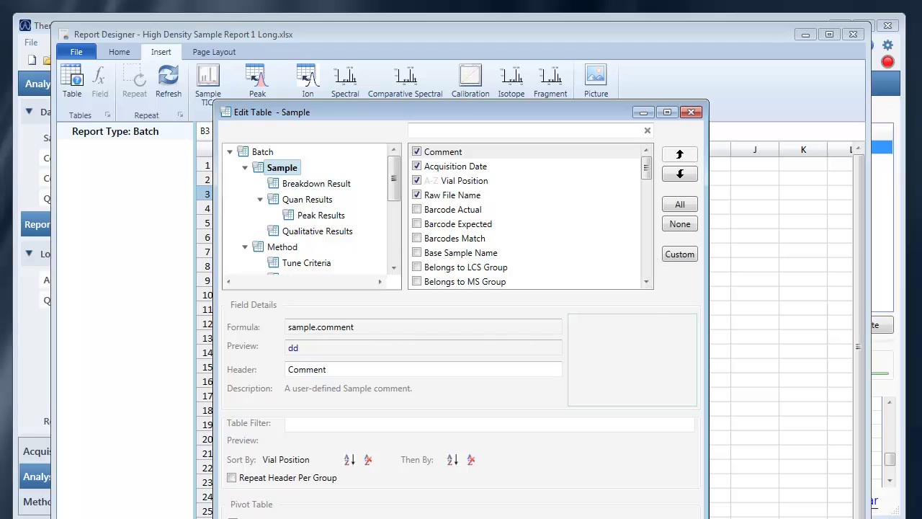
pyautogui.click(691, 111)
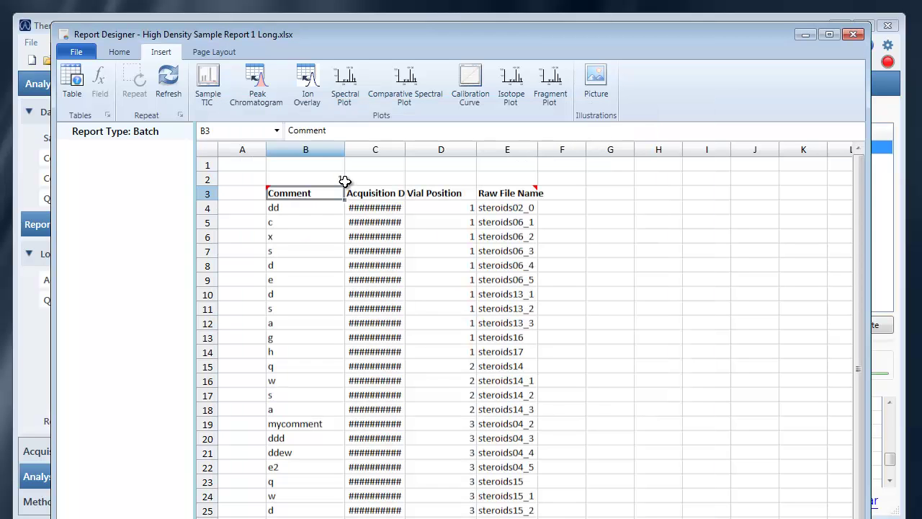
# Step: Auto-fit columns C and D and make the acquisition dates in C4 bold
pyautogui.doubleClick(404, 149)
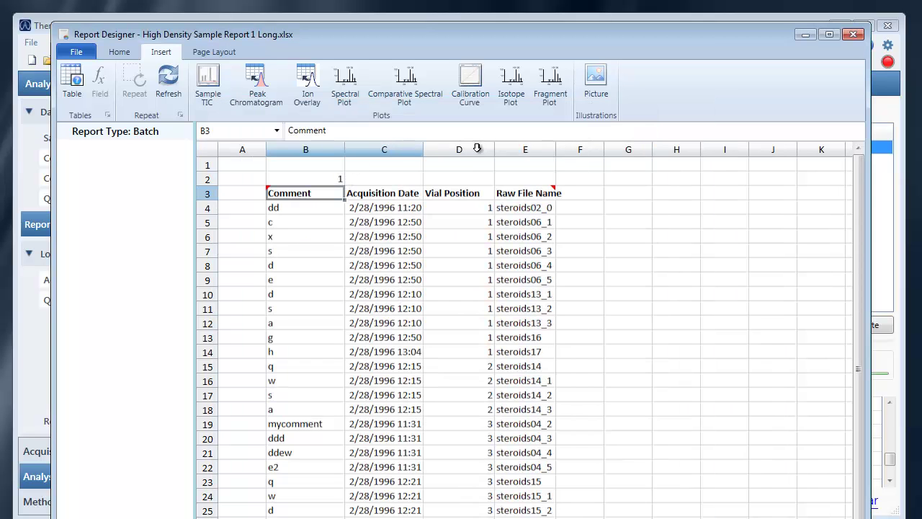
pyautogui.doubleClick(495, 149)
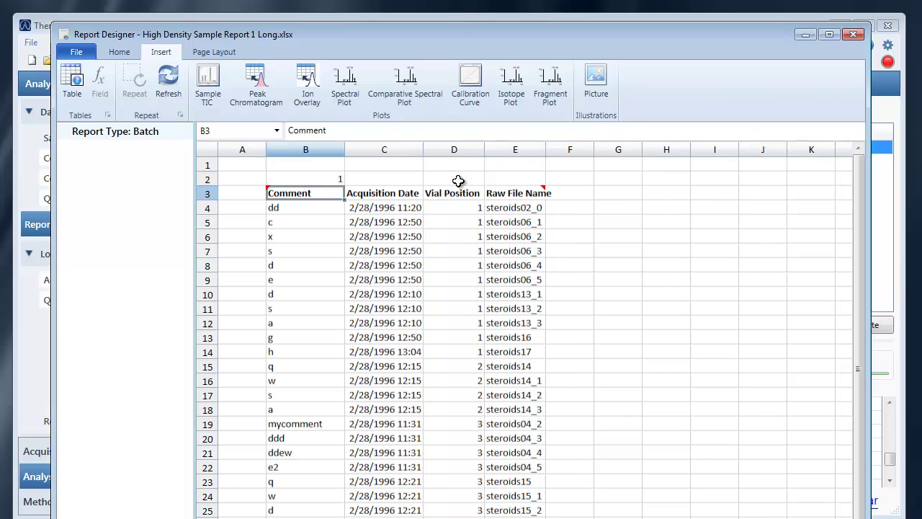
pyautogui.click(380, 209)
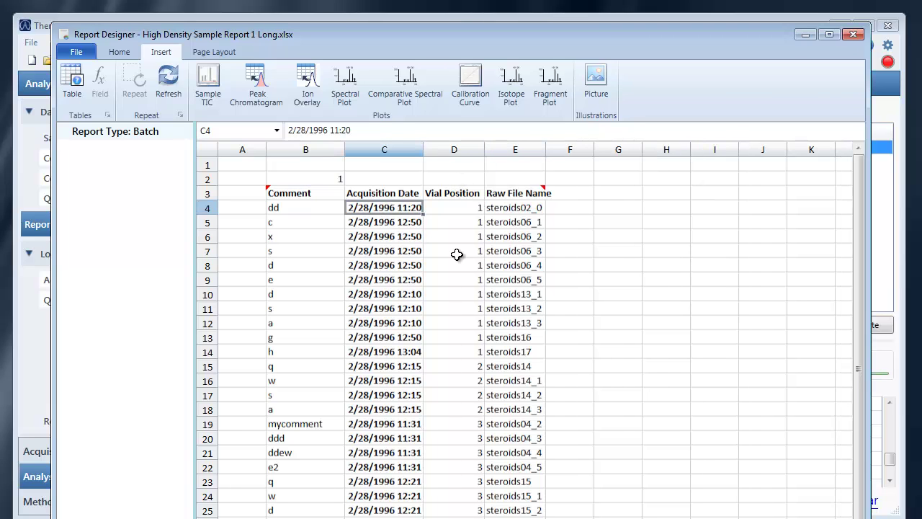
pyautogui.click(496, 210)
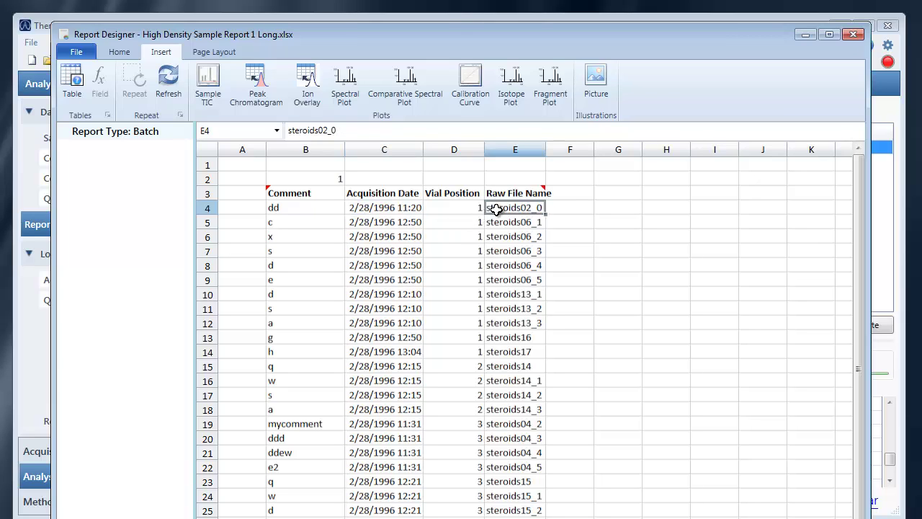
pyautogui.click(386, 210)
pyautogui.hotkey('ctrl', 'b')
# Step: Move Acquisition Date below Vial Position and widen its column to show full dates
pyautogui.moveTo(425, 152); pyautogui.dragTo(437, 150)
pyautogui.doubleClick(457, 230)
pyautogui.moveTo(452, 114); pyautogui.dragTo(687, 165)
pyautogui.click(685, 233)
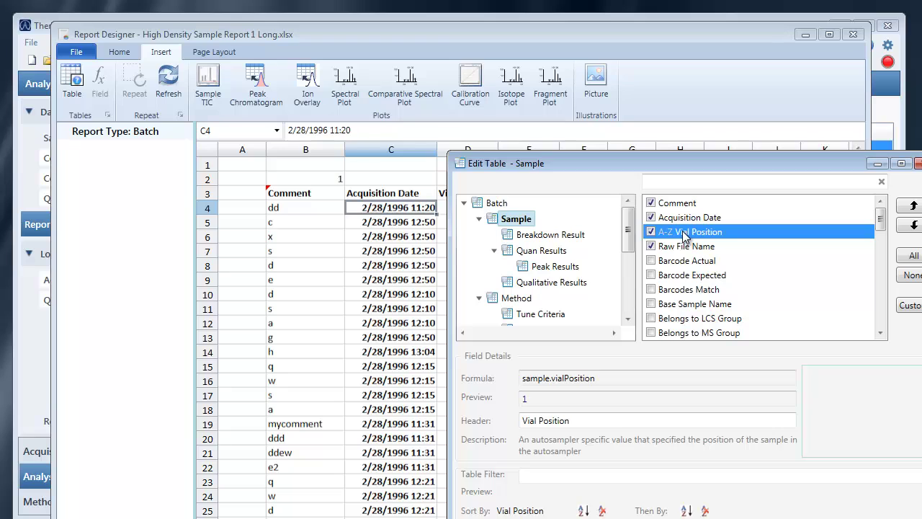
pyautogui.click(686, 217)
pyautogui.click(912, 227)
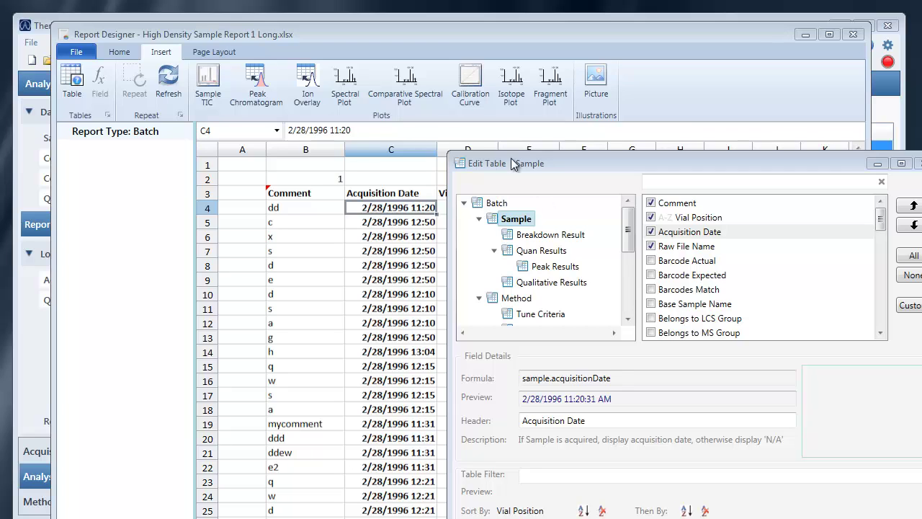
pyautogui.moveTo(510, 159); pyautogui.dragTo(494, 59)
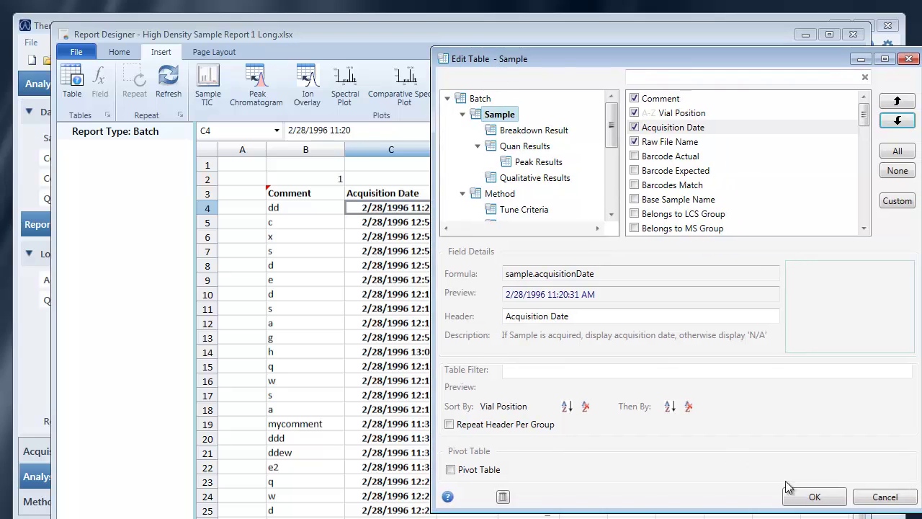
pyautogui.click(812, 497)
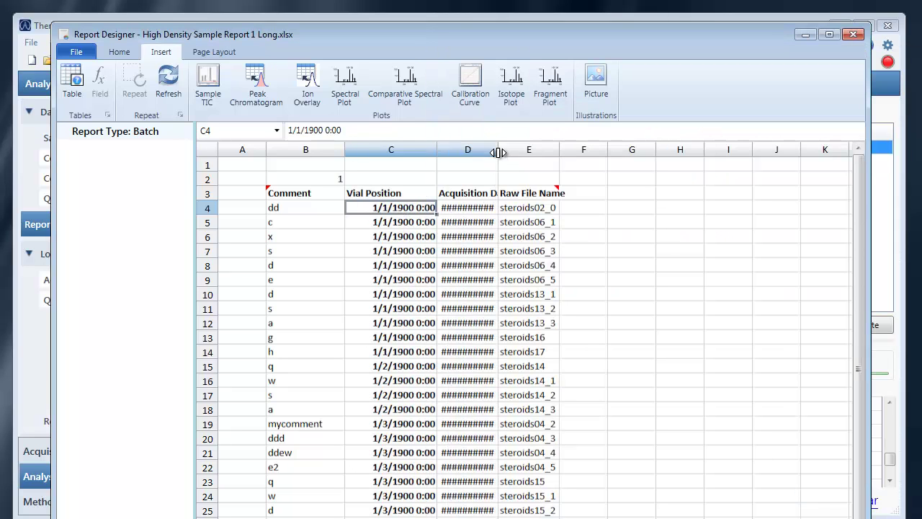
pyautogui.moveTo(499, 152); pyautogui.dragTo(534, 149)
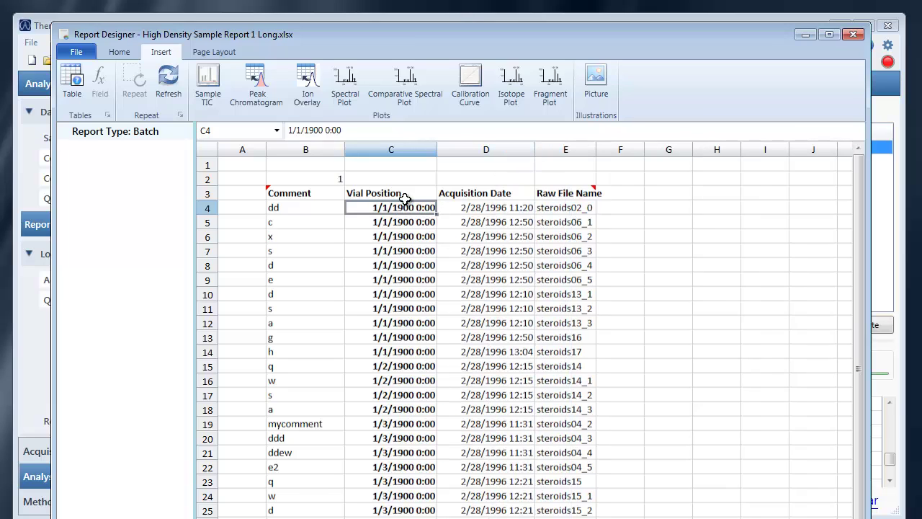
# Step: Insert blank cells in column C, shifting the existing columns right
pyautogui.click(398, 149)
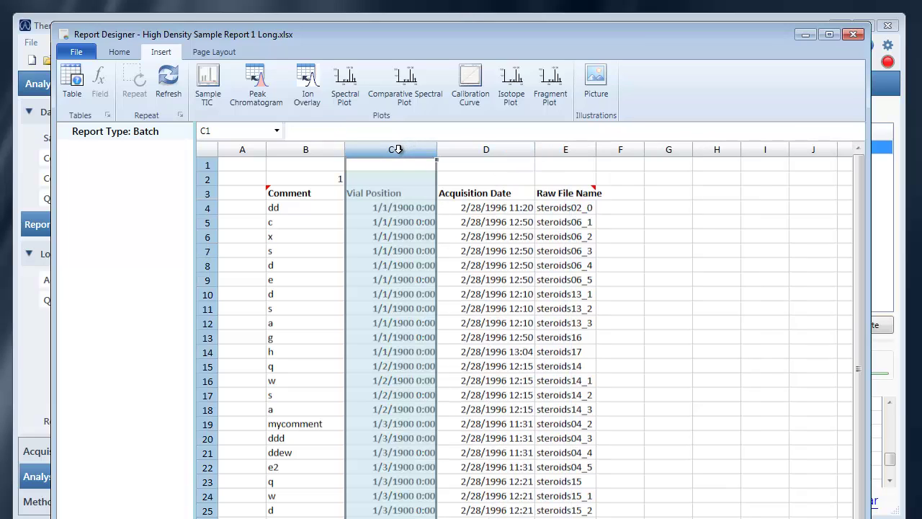
pyautogui.rightClick(399, 155)
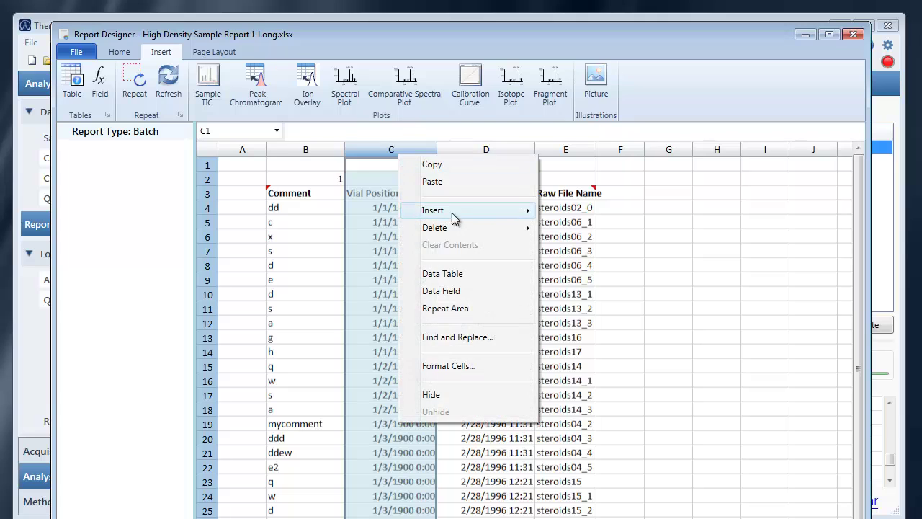
pyautogui.moveTo(461, 214)
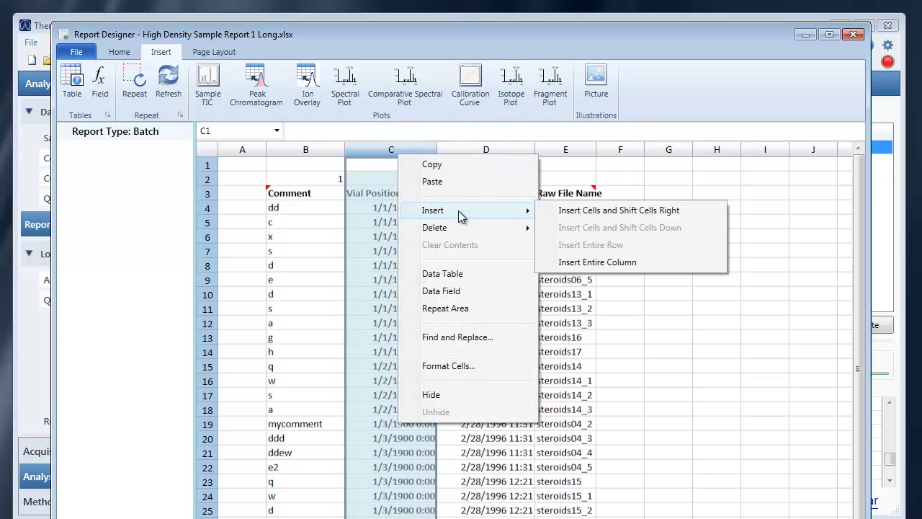
pyautogui.click(589, 212)
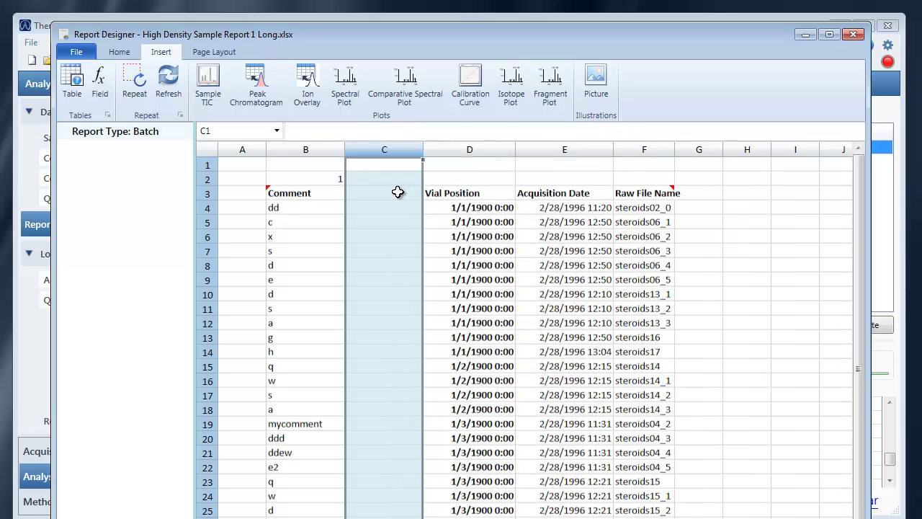
# Step: Open the Data Table field editor from C3 and select Custom Field 1
pyautogui.click(392, 193)
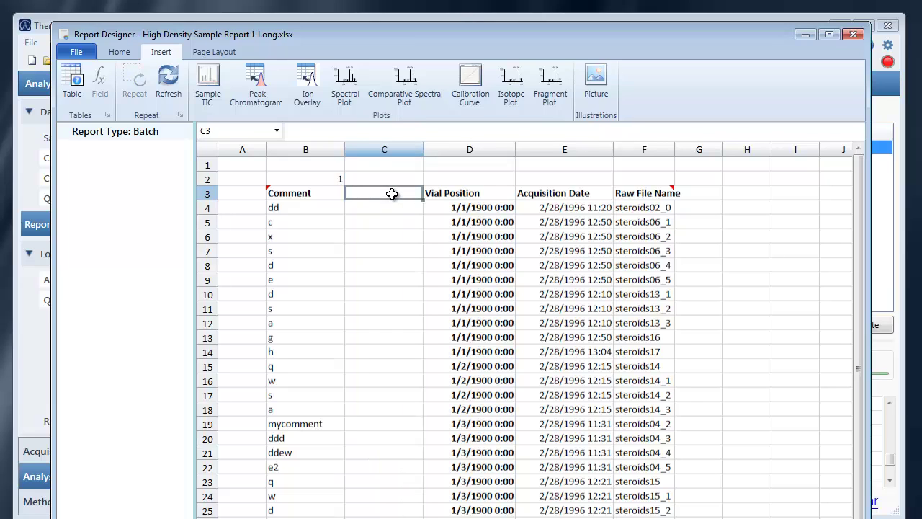
pyautogui.rightClick(391, 193)
pyautogui.click(455, 314)
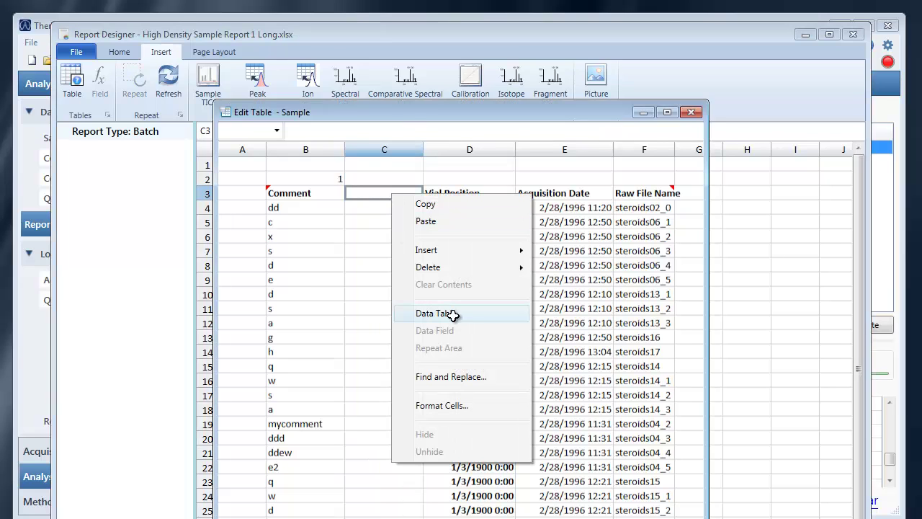
pyautogui.moveTo(444, 115); pyautogui.dragTo(606, 255)
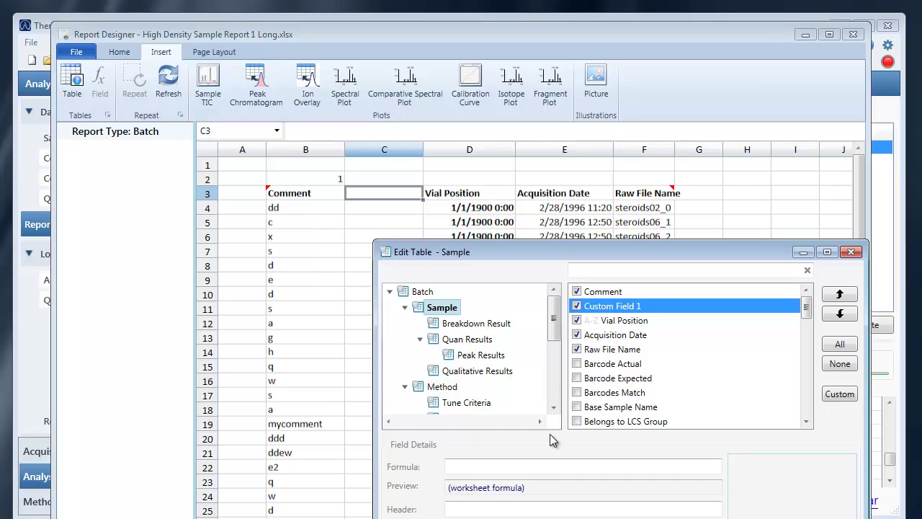
pyautogui.click(624, 321)
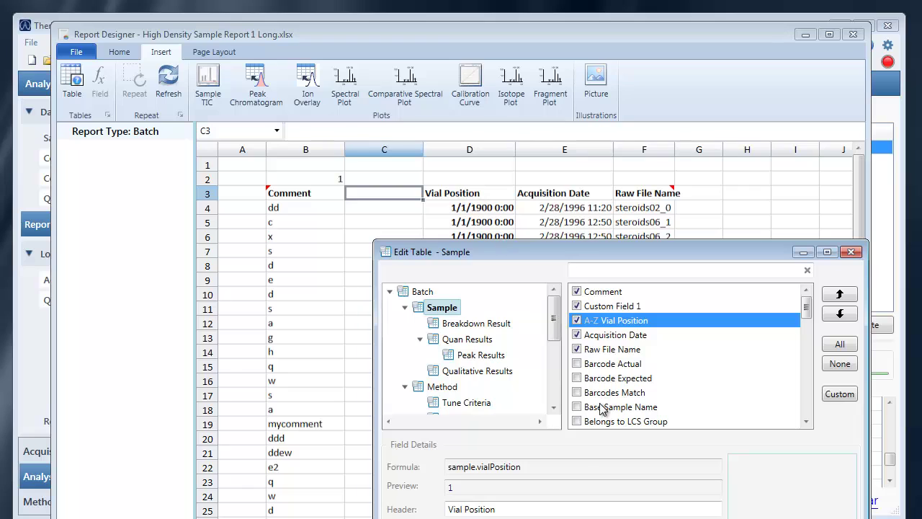
pyautogui.click(617, 308)
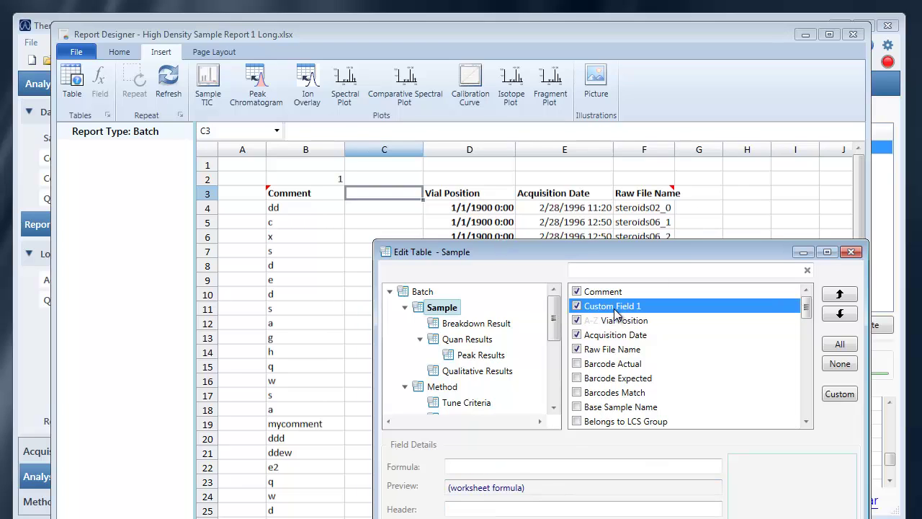
# Step: Give Custom Field 1 the formula sample.barcodeexpected and the header 'barcode'
pyautogui.click(536, 468)
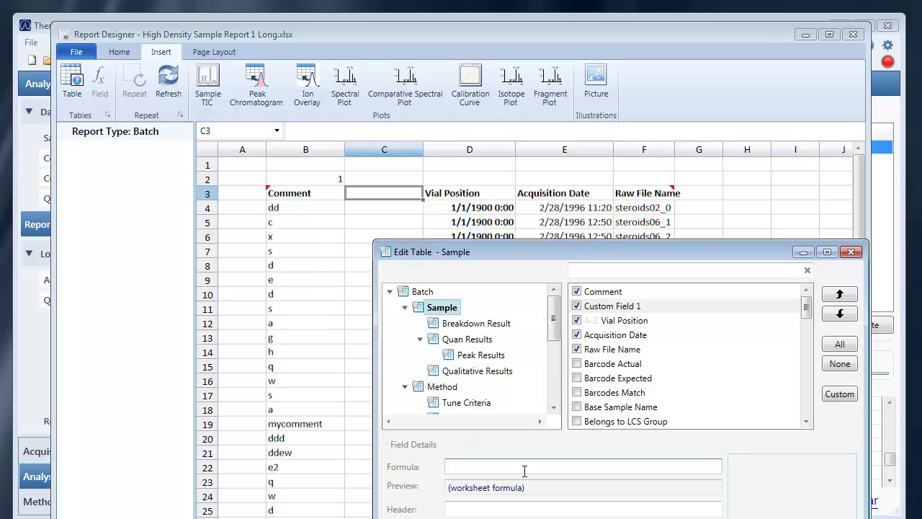
pyautogui.write('sample.')
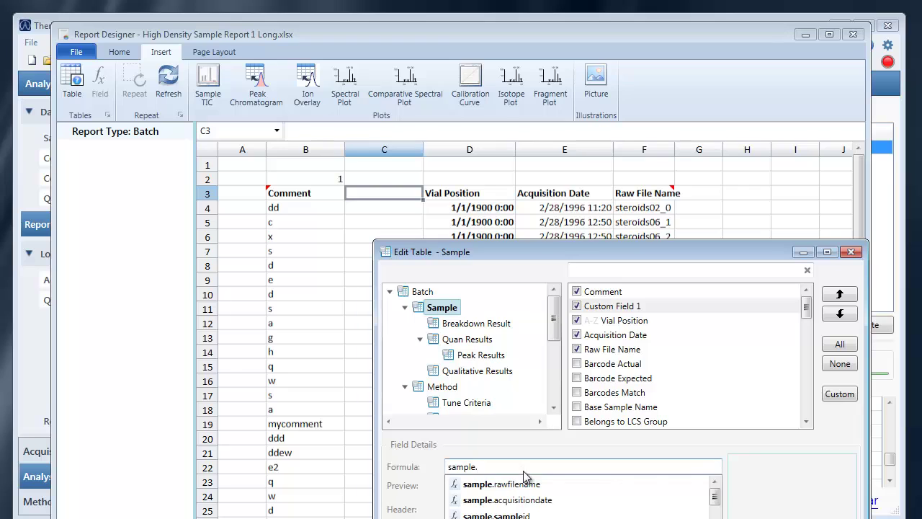
pyautogui.write('bar')
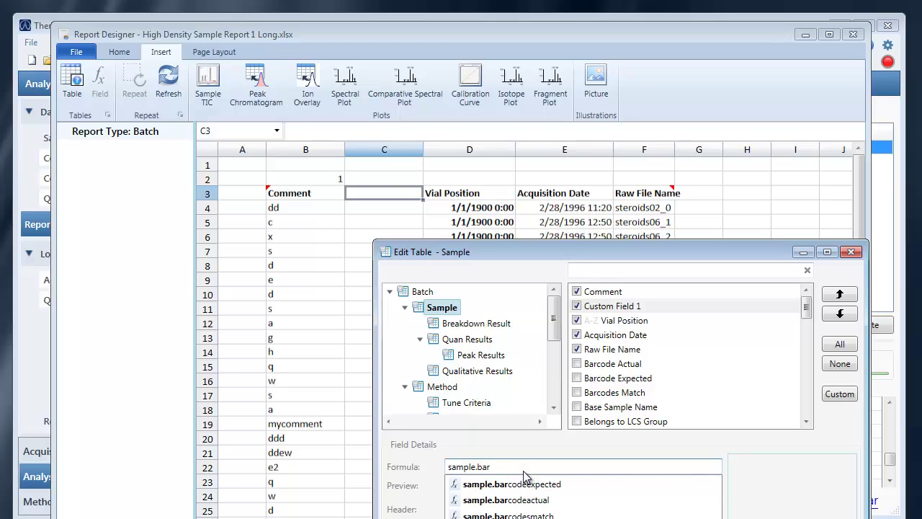
pyautogui.press('Down')
pyautogui.press('Return')
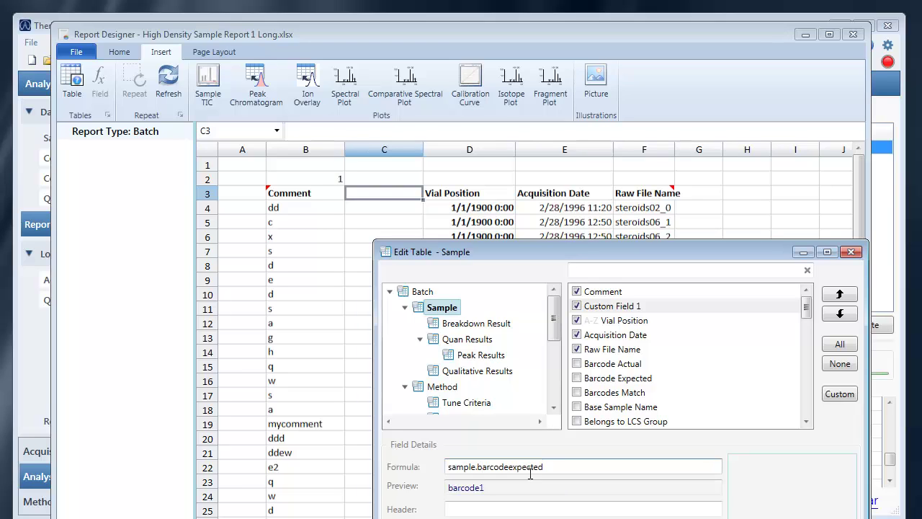
pyautogui.click(555, 510)
pyautogui.write('barcode')
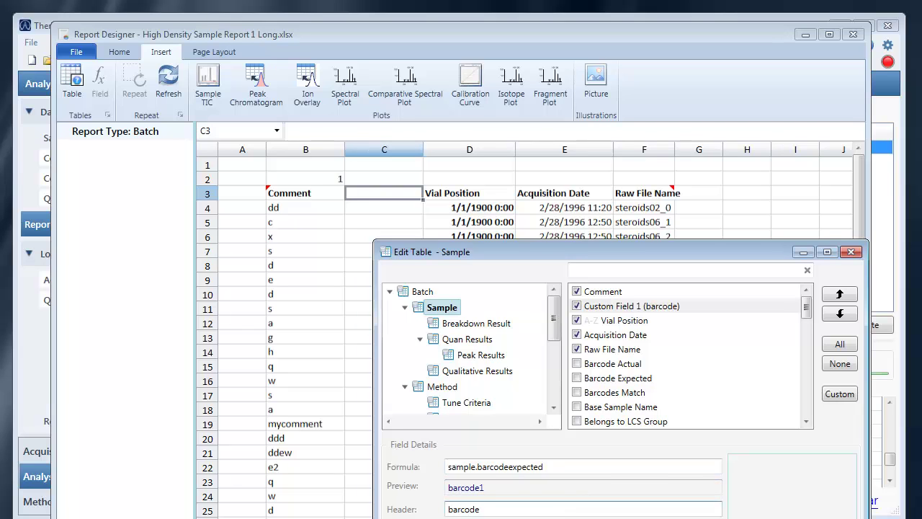
pyautogui.press('Return')
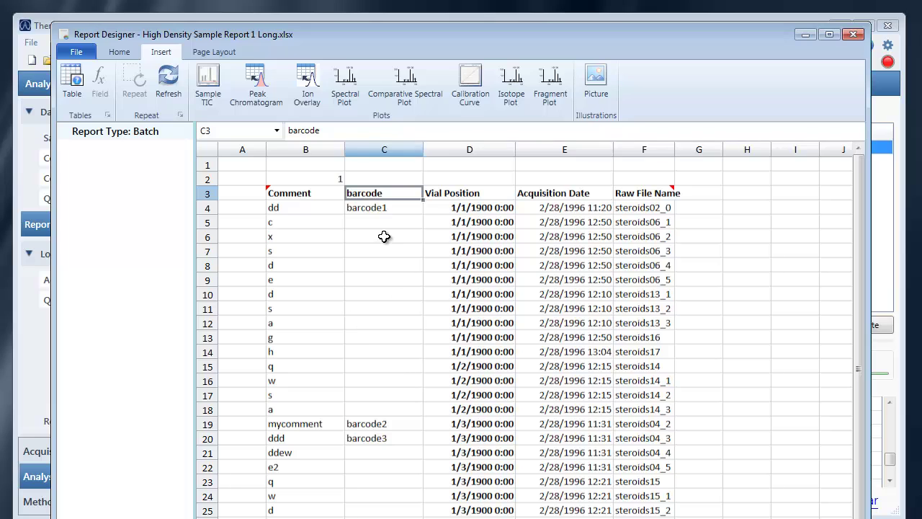
# Step: Reopen the field editor from the barcode header C3 and tick Sample Key
pyautogui.click(383, 237)
pyautogui.click(386, 196)
pyautogui.doubleClick(386, 199)
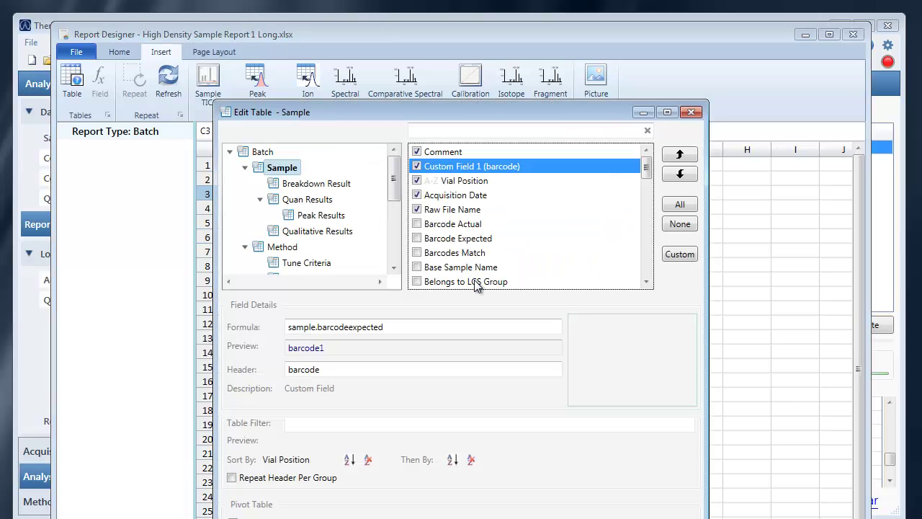
pyautogui.click(644, 247)
pyautogui.click(646, 214)
pyautogui.moveTo(646, 214); pyautogui.dragTo(646, 247)
# Step: Move Sample Key up to third place, right after the barcode custom field
pyautogui.click(432, 225)
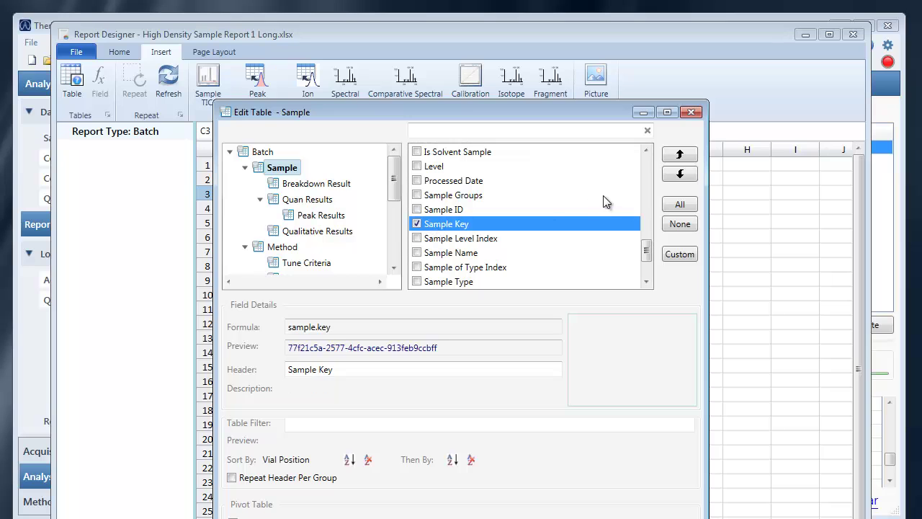
pyautogui.click(677, 156)
pyautogui.moveTo(676, 157); pyautogui.dragTo(675, 157)
pyautogui.moveTo(645, 190); pyautogui.dragTo(678, 158)
pyautogui.click(433, 181)
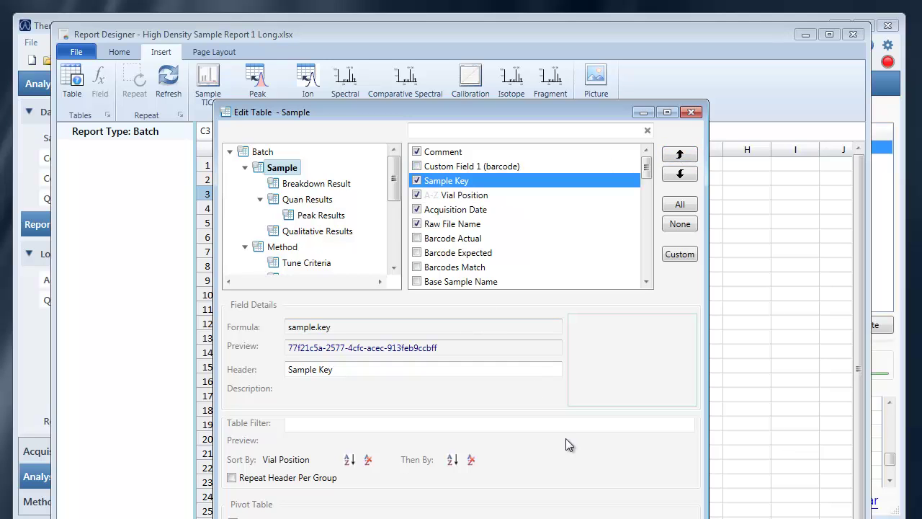
# Step: Apply the field changes and widen column C to show full sample keys
pyautogui.press('Return')
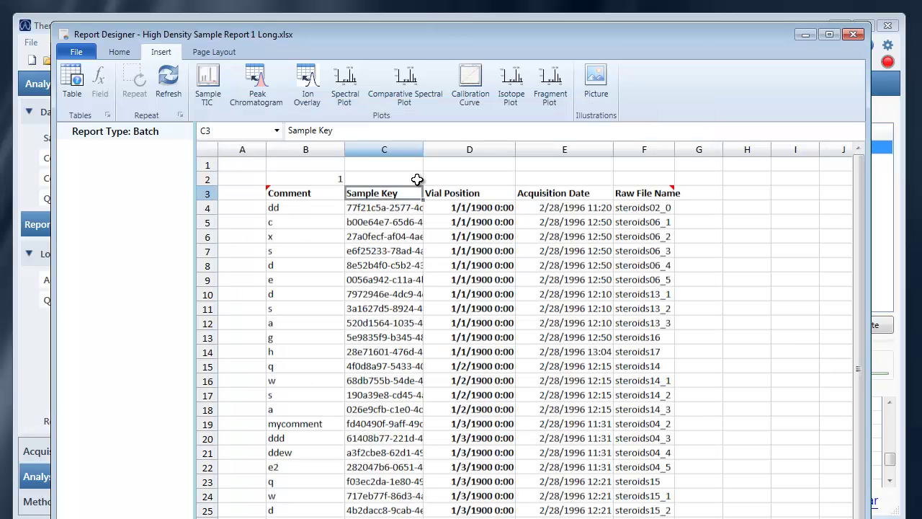
pyautogui.moveTo(421, 146); pyautogui.dragTo(482, 149)
pyautogui.click(525, 205)
pyautogui.click(412, 208)
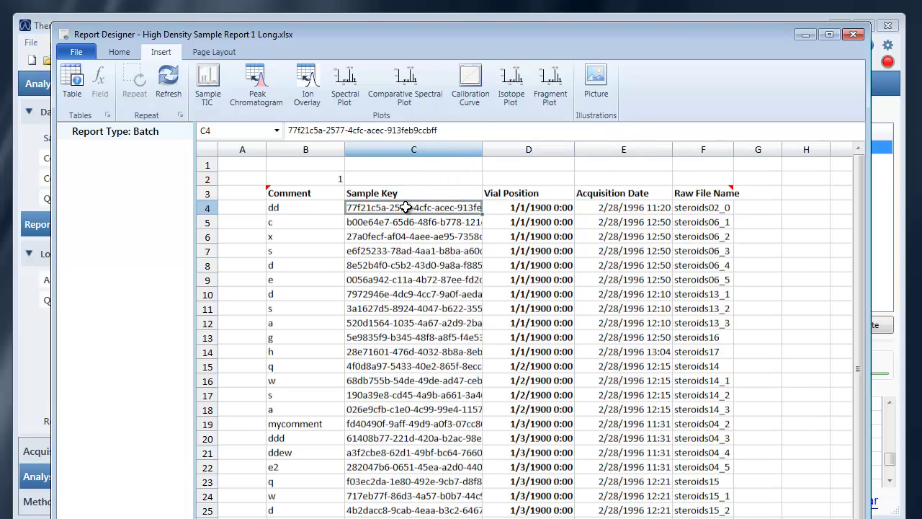
pyautogui.press('Left')
pyautogui.press('Down')
pyautogui.press('Down')
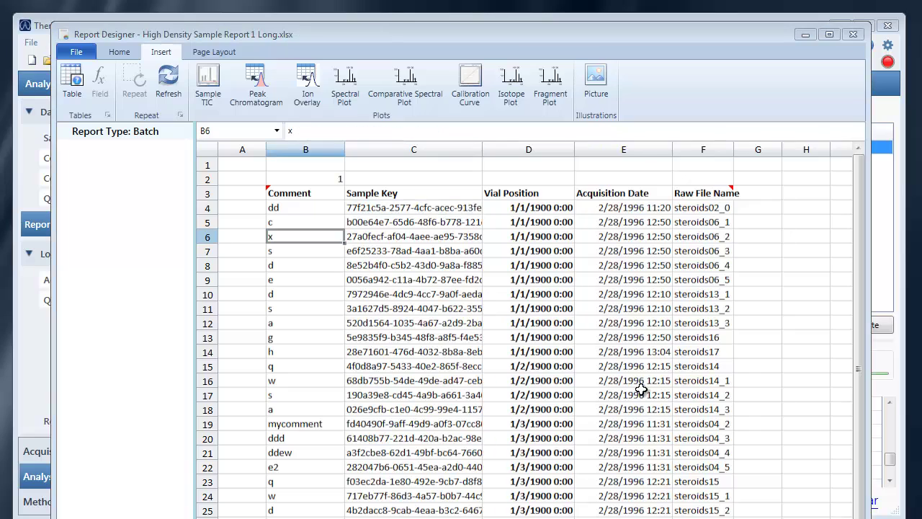
# Step: Rename the headers to Sample Key111 and Comment33
pyautogui.doubleClick(437, 194)
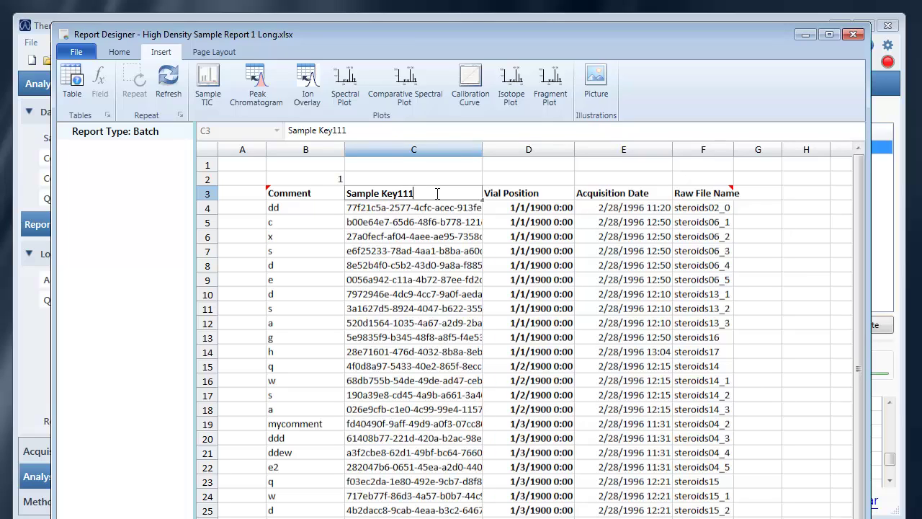
pyautogui.press('Return')
pyautogui.click(437, 194)
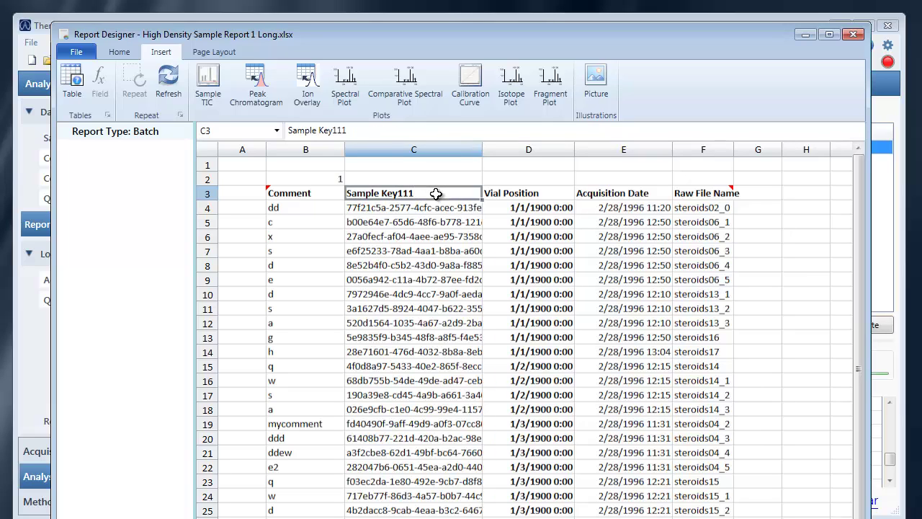
pyautogui.doubleClick(326, 196)
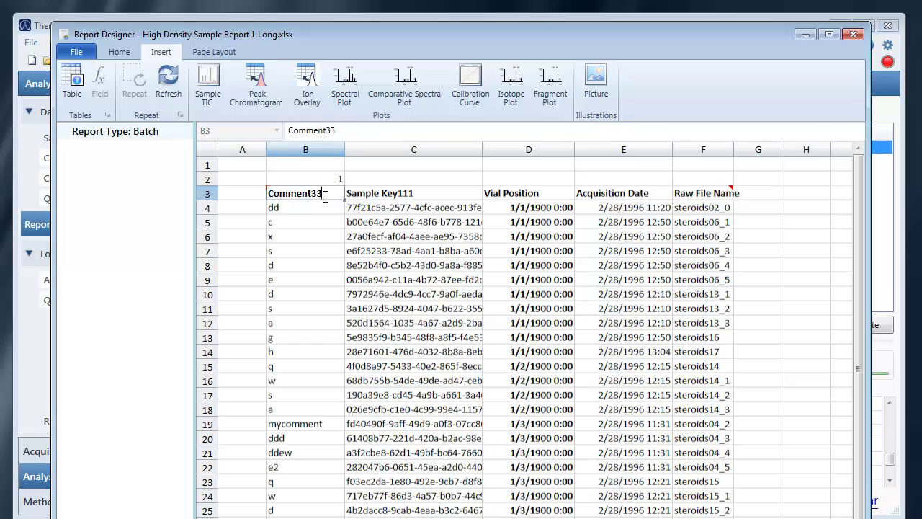
pyautogui.write('33')
pyautogui.press('Return')
# Step: Overwrite sample keys in C5 and C7 with ddd and dd, then refresh the table data
pyautogui.press('F2')
pyautogui.press('BackSpace')
pyautogui.press('Return')
pyautogui.press('Right')
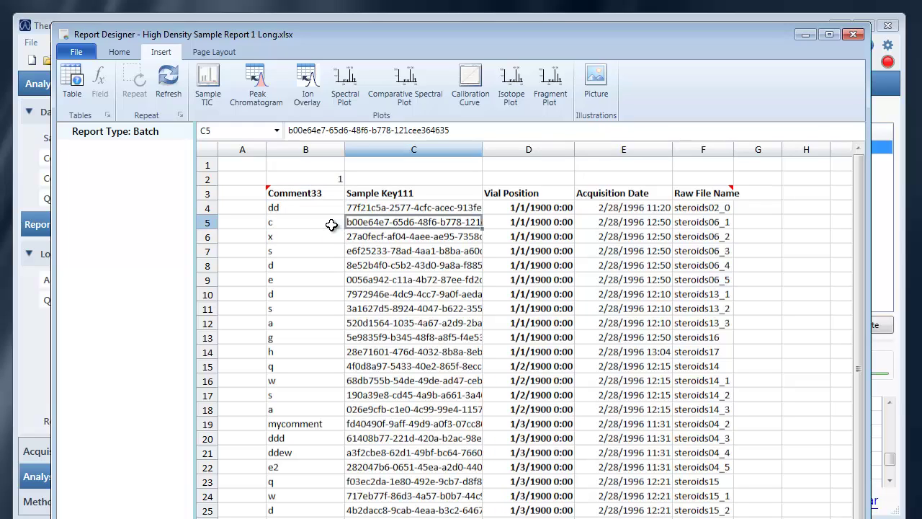
pyautogui.write('ddd')
pyautogui.press('Return')
pyautogui.press('Return')
pyautogui.write('dd')
pyautogui.press('Return')
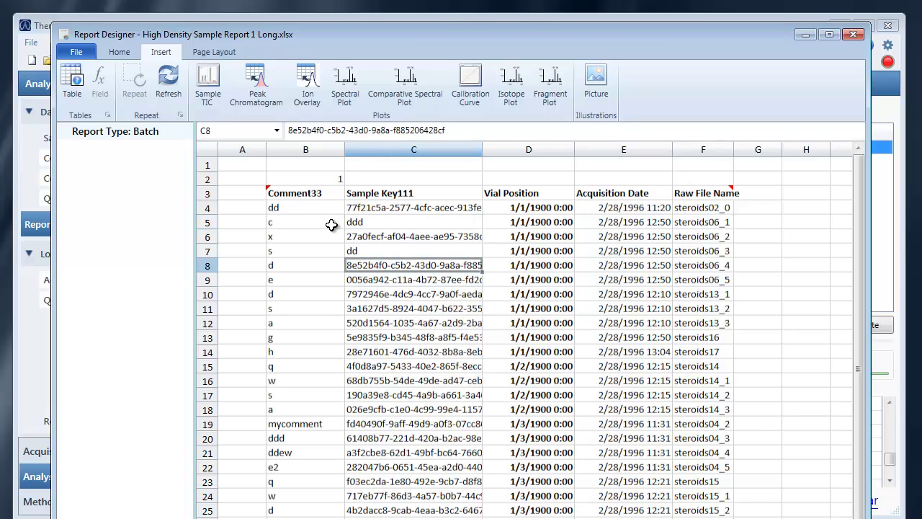
pyautogui.click(168, 85)
pyautogui.doubleClick(444, 195)
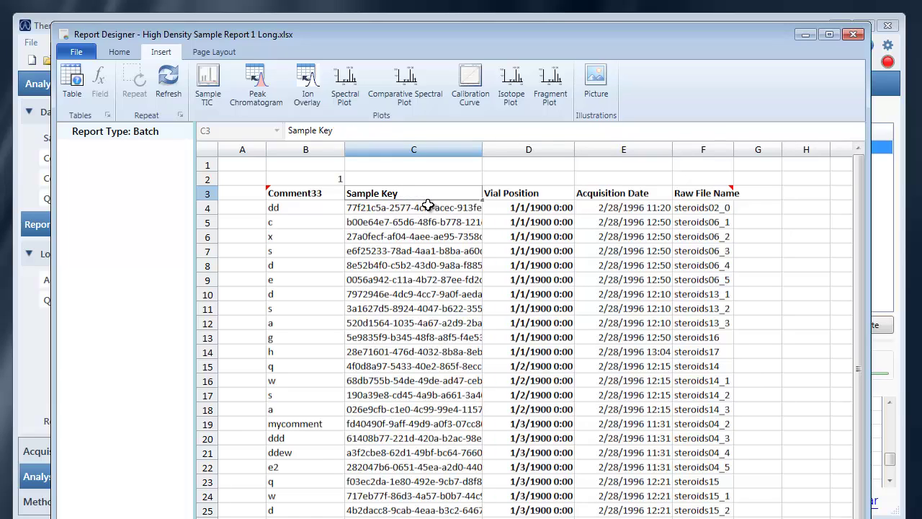
# Step: Rename the Sample Key header to 'Sample Key example'
pyautogui.write('example')
pyautogui.press('Return')
pyautogui.click(485, 225)
# Step: Open the table's field editor and try field searches for raw and vial
pyautogui.click(453, 231)
pyautogui.rightClick(452, 230)
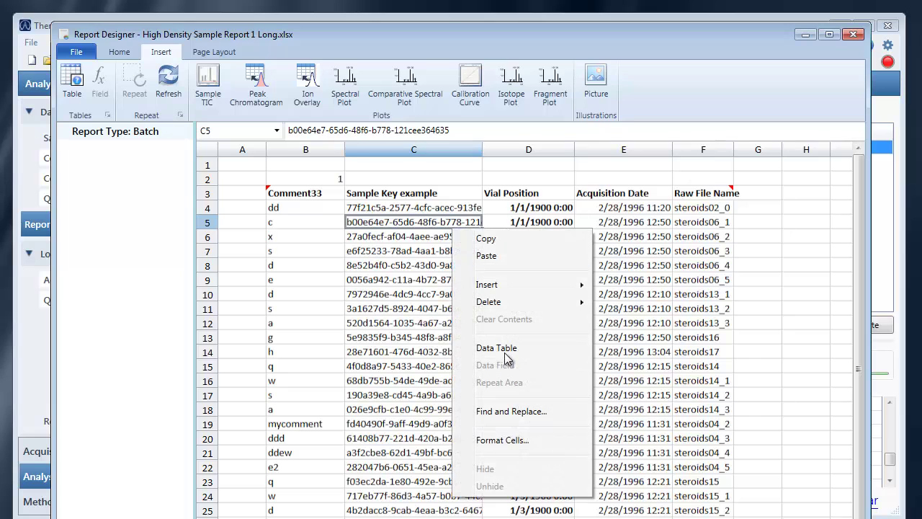
pyautogui.click(506, 347)
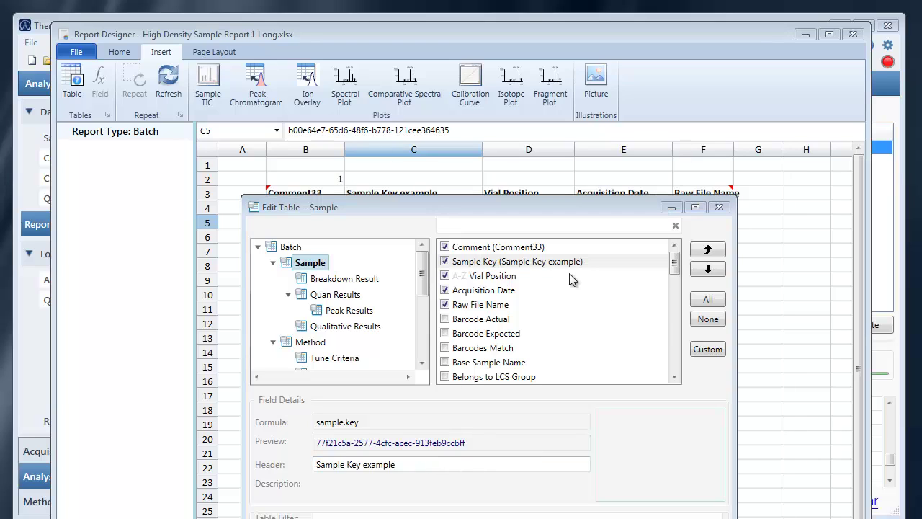
pyautogui.click(525, 225)
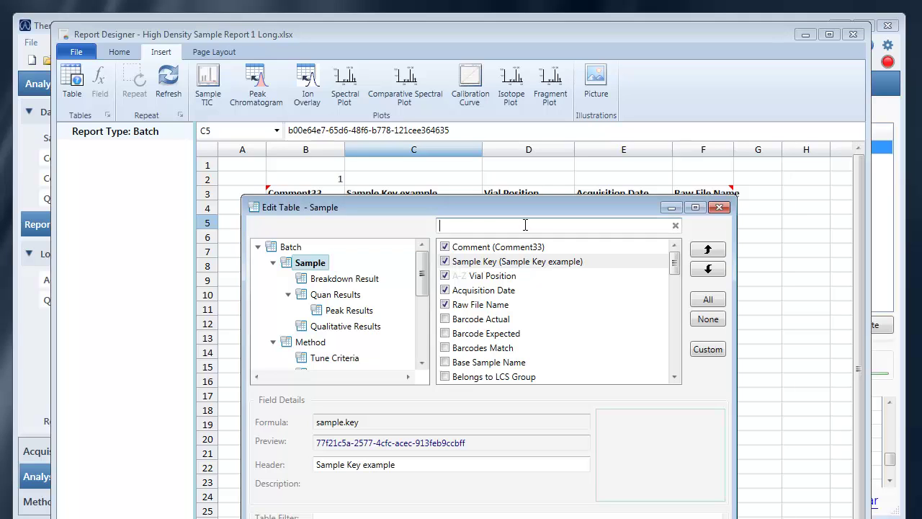
pyautogui.moveTo(673, 264)
pyautogui.mouseDown()
pyautogui.moveTo(673, 343)
pyautogui.moveTo(676, 248)
pyautogui.mouseUp()
pyautogui.write('raw')
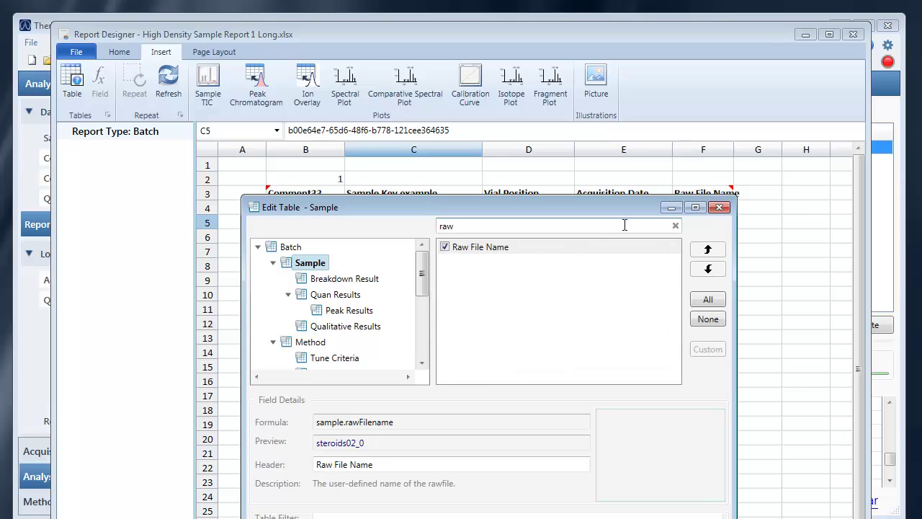
pyautogui.press('BackSpace')
pyautogui.press('BackSpace')
pyautogui.press('BackSpace')
pyautogui.write('vial')
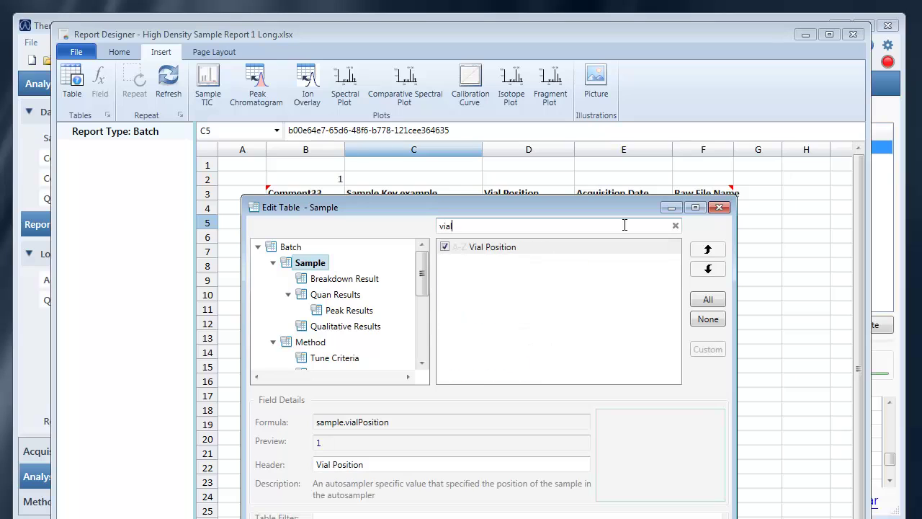
pyautogui.press('BackSpace')
pyautogui.press('BackSpace')
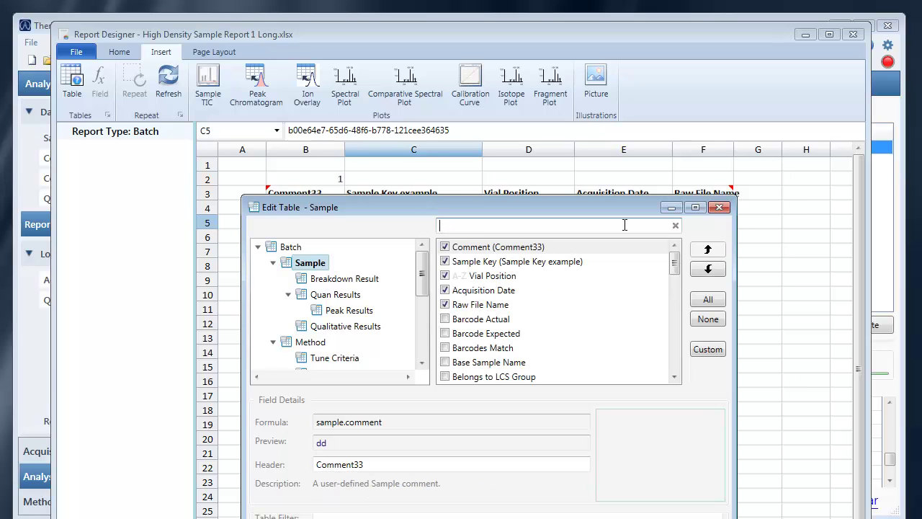
# Step: Search 'custom', add all six Custom Column fields, and apply the changes
pyautogui.moveTo(675, 264); pyautogui.dragTo(484, 297)
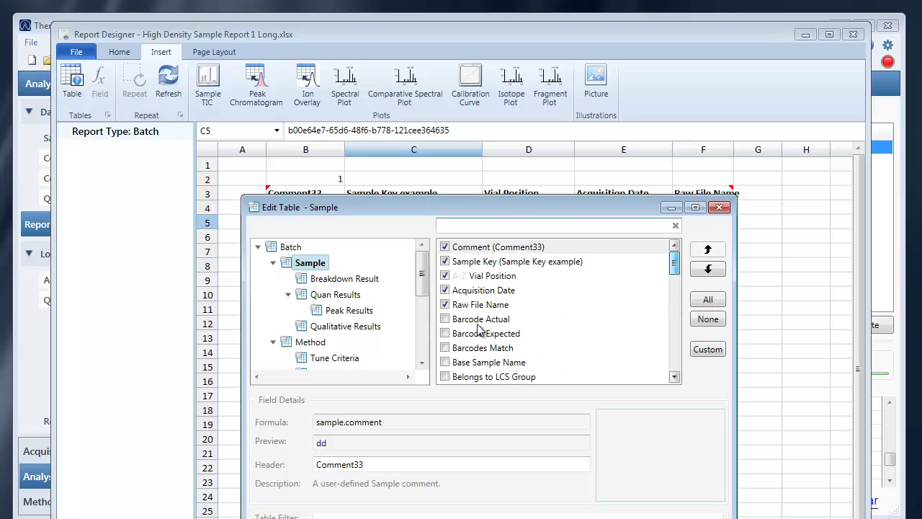
pyautogui.write('custom')
pyautogui.click(707, 301)
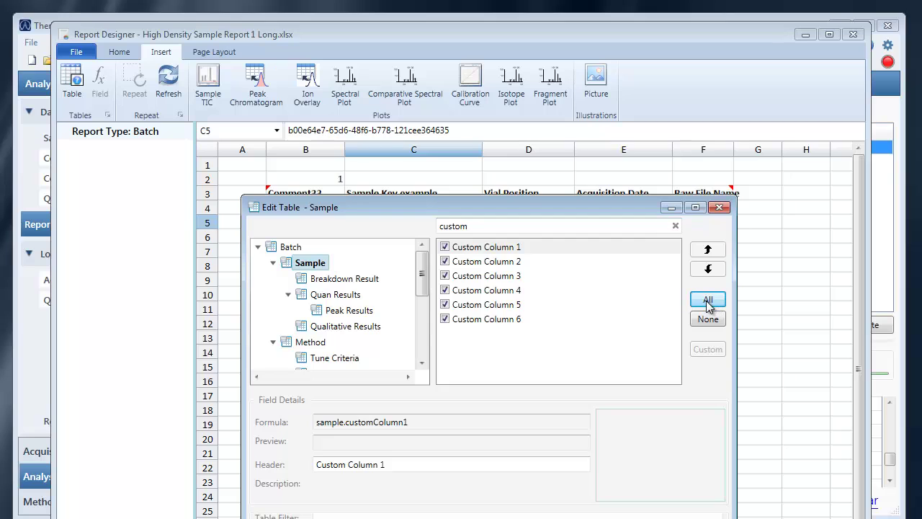
pyautogui.click(676, 226)
pyautogui.moveTo(673, 258); pyautogui.dragTo(675, 302)
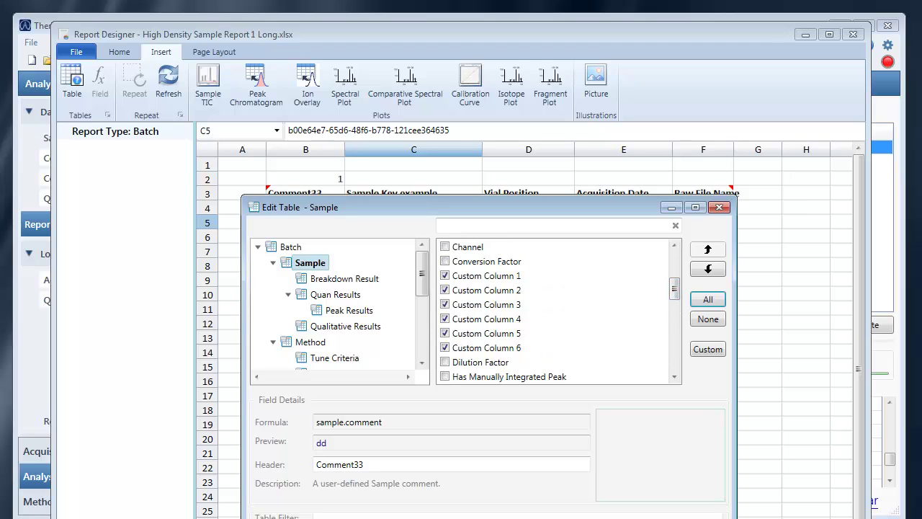
pyautogui.press('Return')
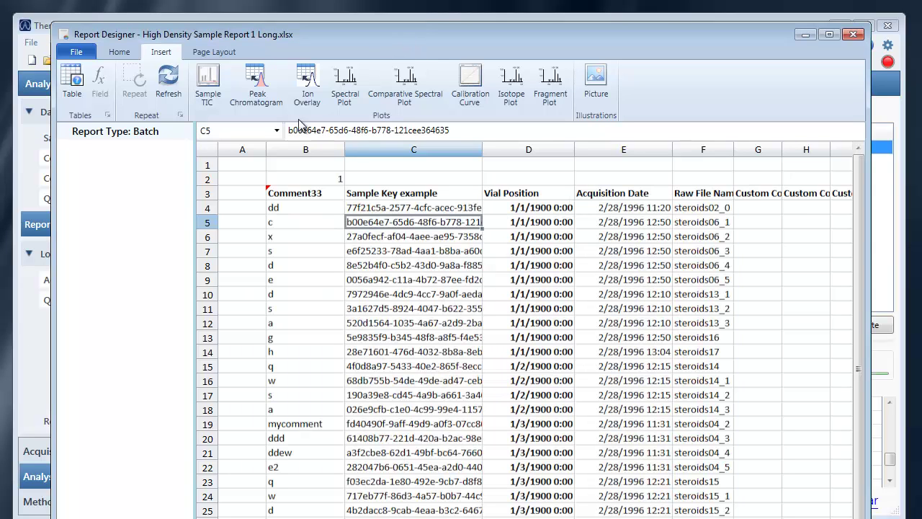
# Step: Widen the Report Designer window so all six Custom Column headers are visible
pyautogui.moveTo(54, 350); pyautogui.dragTo(0, 351)
pyautogui.click(490, 239)
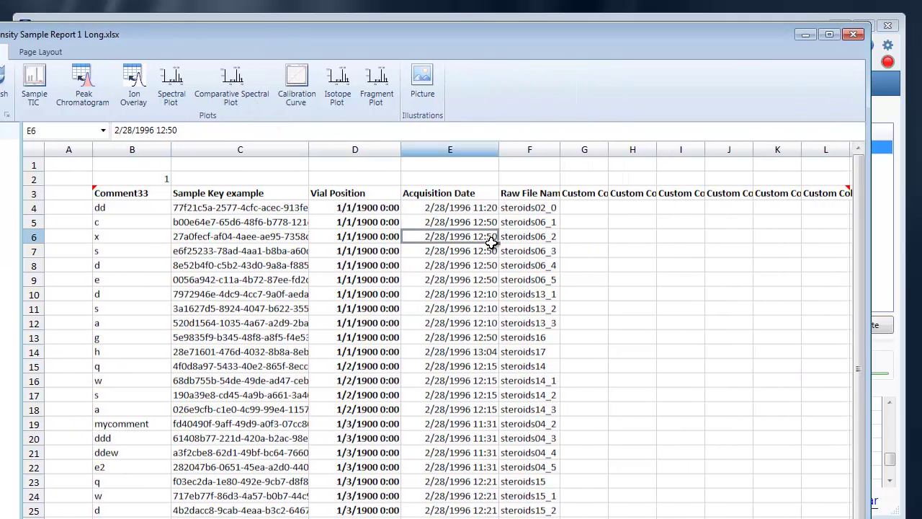
pyautogui.rightClick(490, 242)
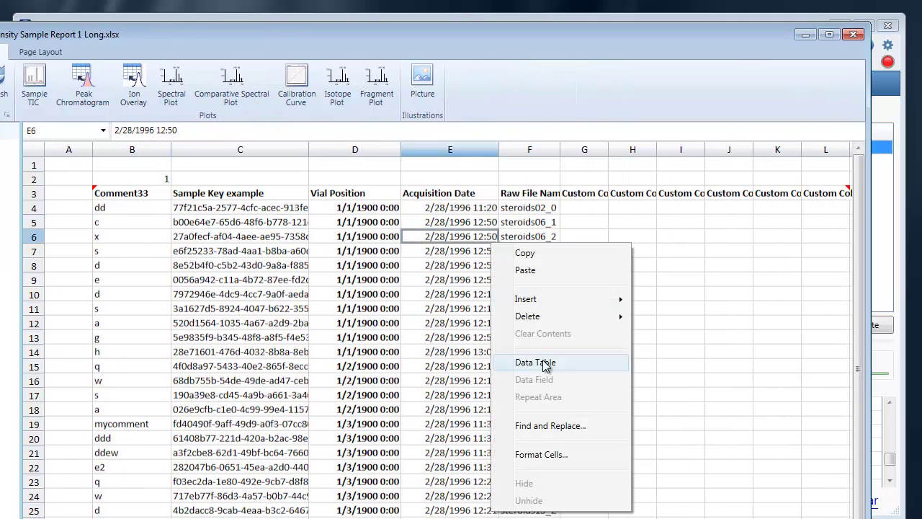
# Step: Open the table's field editor, try None, and dismiss it leaving the columns unchanged
pyautogui.click(535, 362)
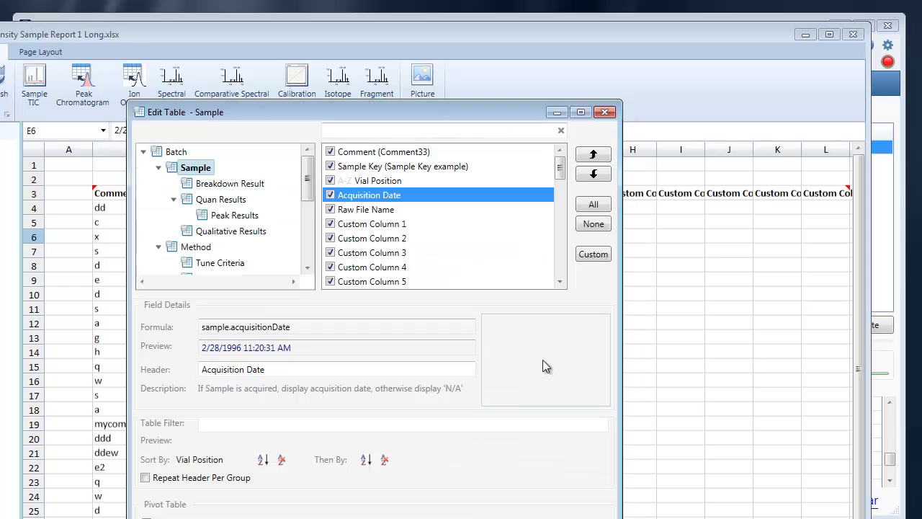
pyautogui.click(590, 224)
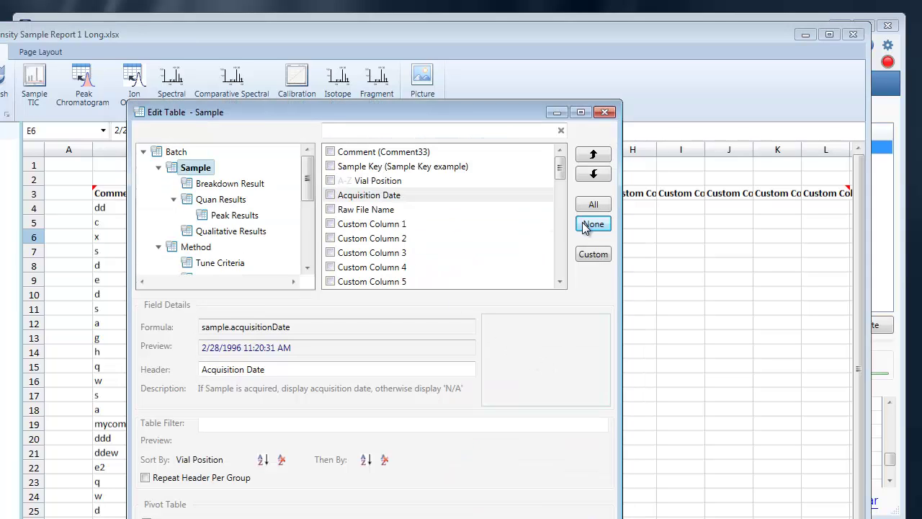
pyautogui.moveTo(559, 167)
pyautogui.mouseDown()
pyautogui.moveTo(557, 258)
pyautogui.moveTo(564, 159)
pyautogui.mouseUp()
pyautogui.press('Return')
pyautogui.click(307, 292)
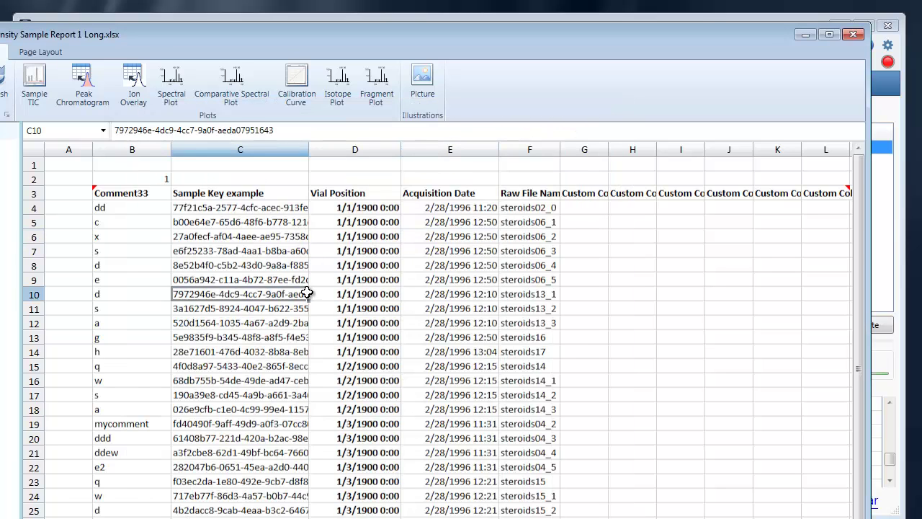
# Step: Enter the table filter sample.comment = "c" so only the steroids06_1 row remains
pyautogui.doubleClick(307, 291)
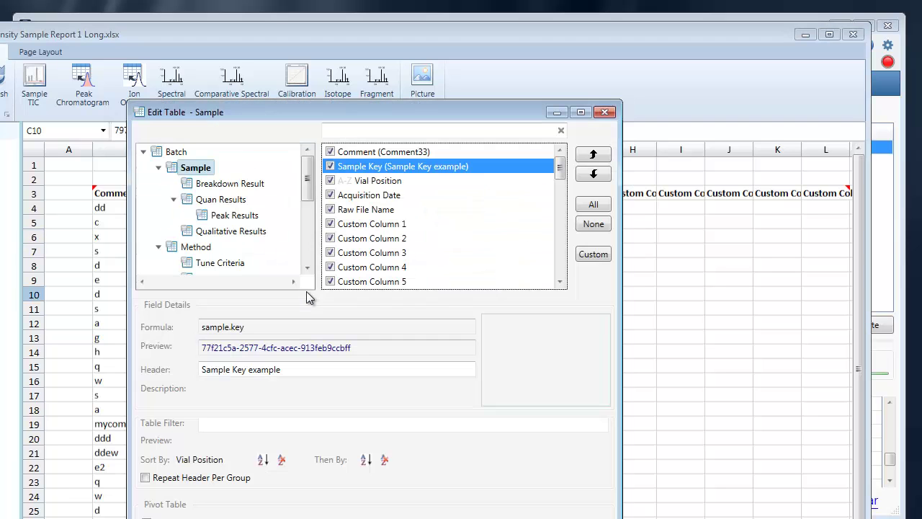
pyautogui.click(424, 211)
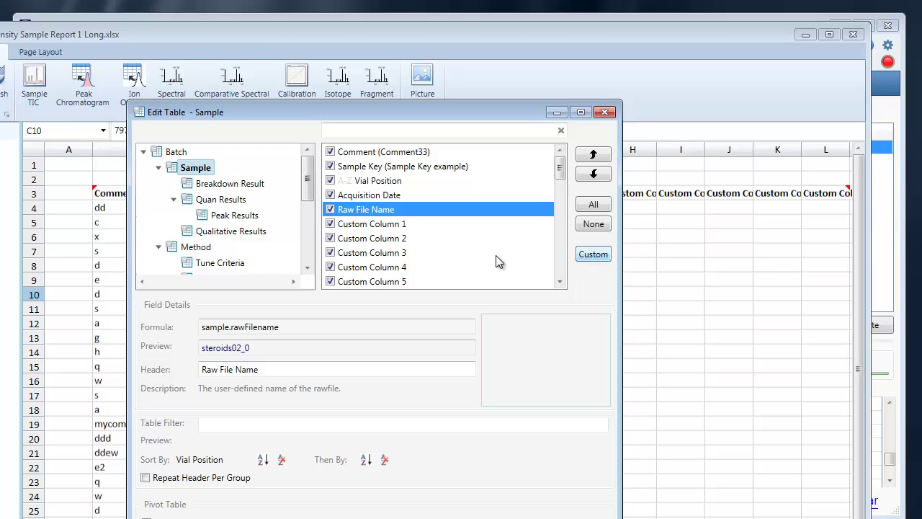
pyautogui.click(322, 424)
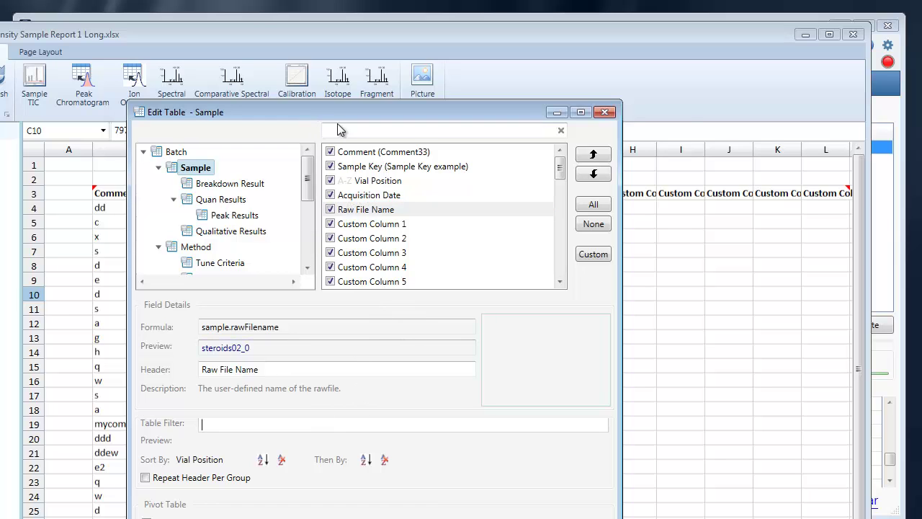
pyautogui.moveTo(306, 115); pyautogui.dragTo(398, 161)
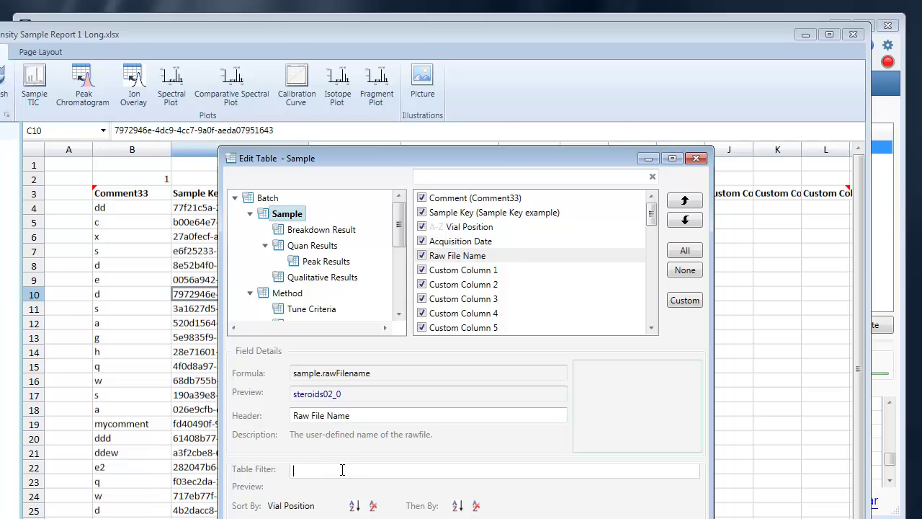
pyautogui.moveTo(349, 158); pyautogui.dragTo(506, 144)
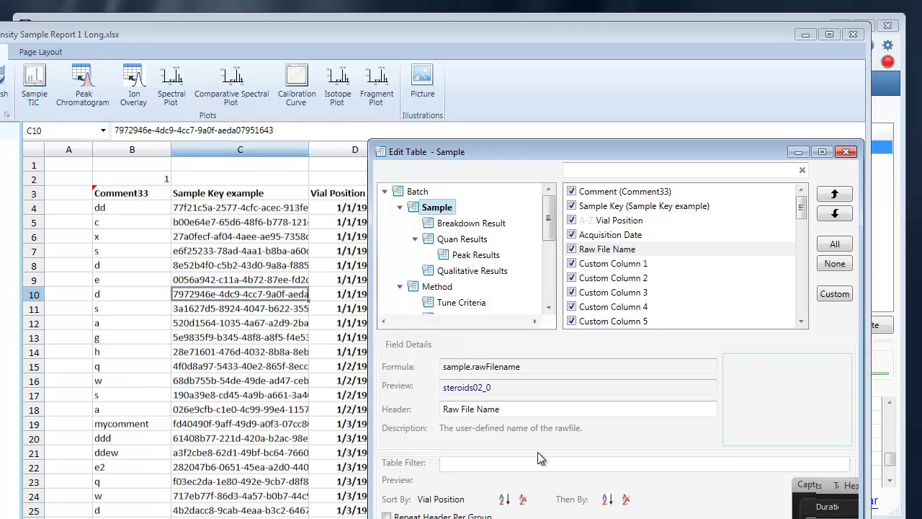
pyautogui.write('sample.comment = "')
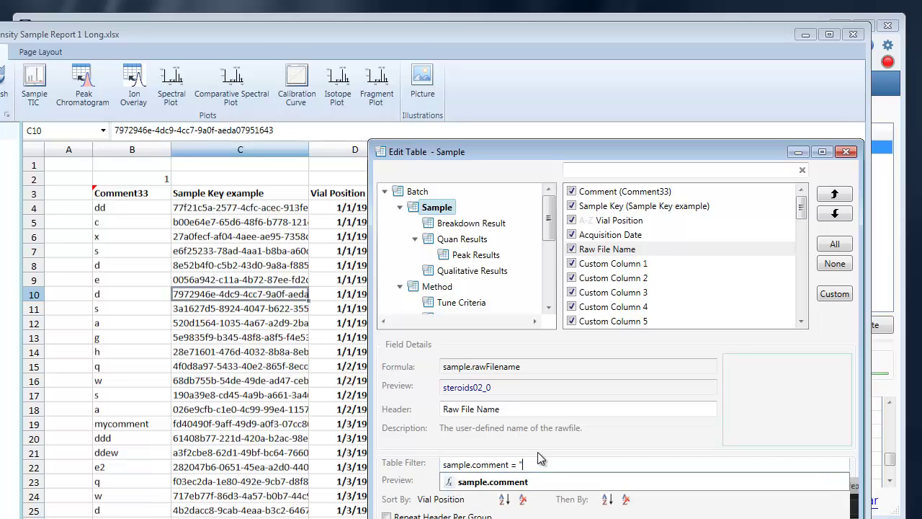
pyautogui.write('"d')
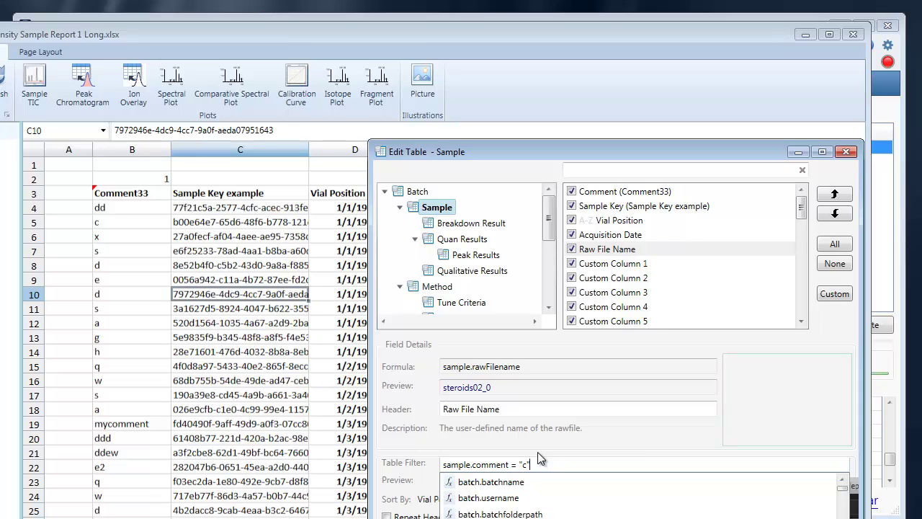
pyautogui.press('Return')
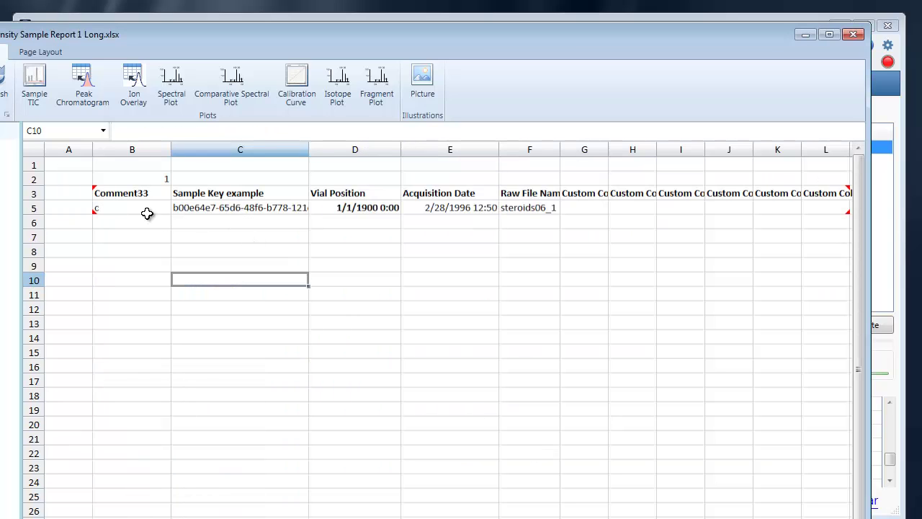
pyautogui.click(139, 208)
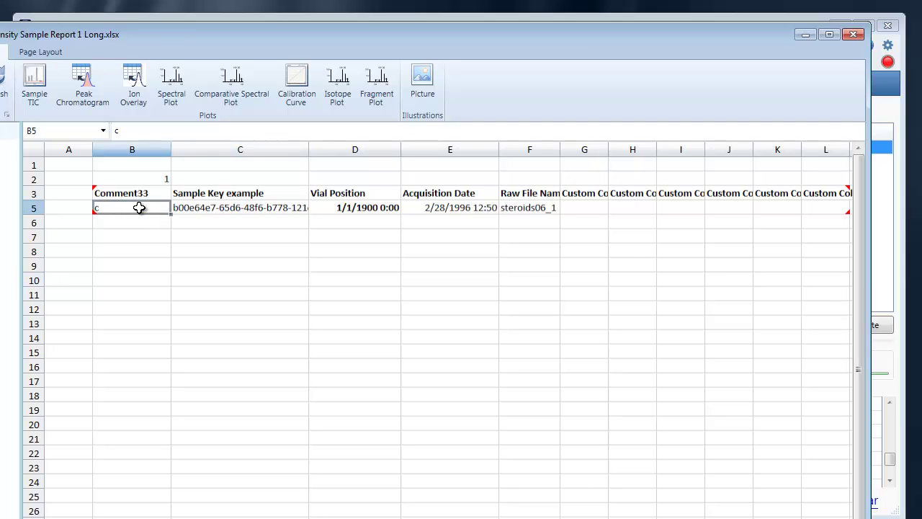
# Step: Delete the sample table from the Edit Table dialog and confirm Yes, leaving only B2's 1
pyautogui.doubleClick(139, 208)
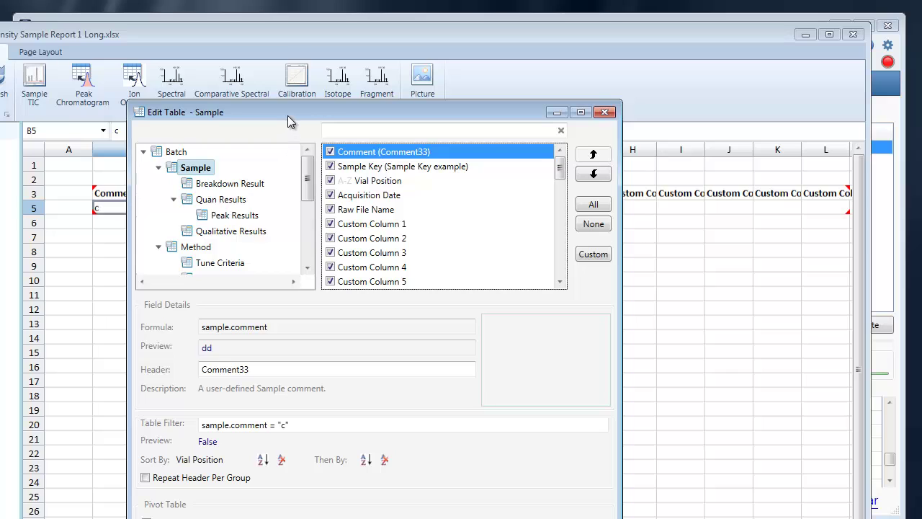
pyautogui.moveTo(288, 115); pyautogui.dragTo(359, 122)
pyautogui.click(387, 433)
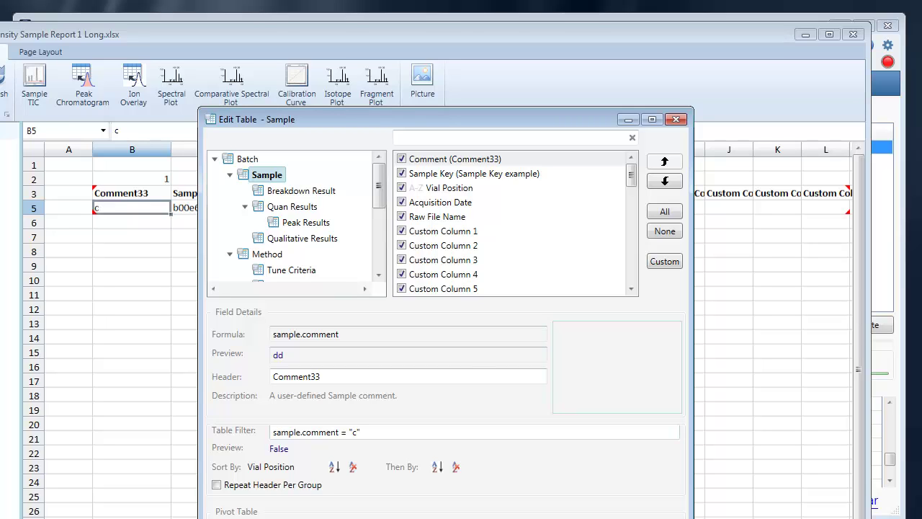
pyautogui.press('Delete')
pyautogui.click(569, 419)
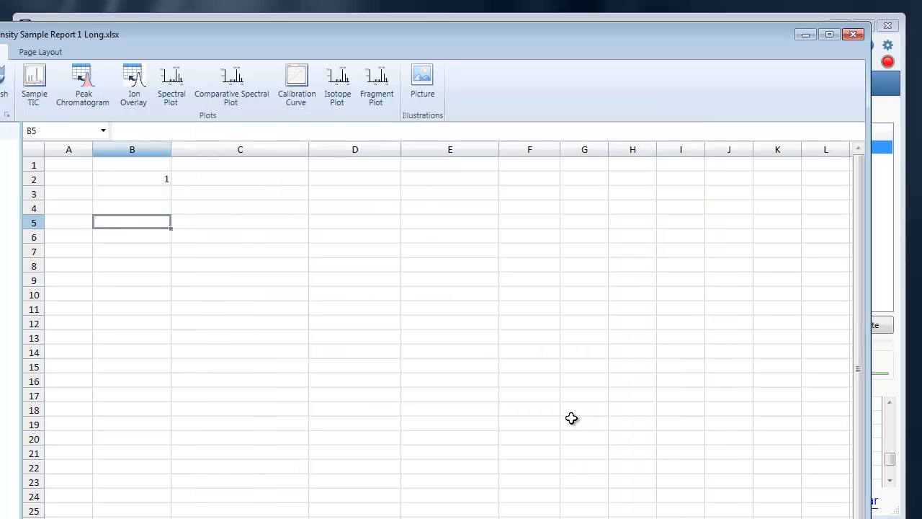